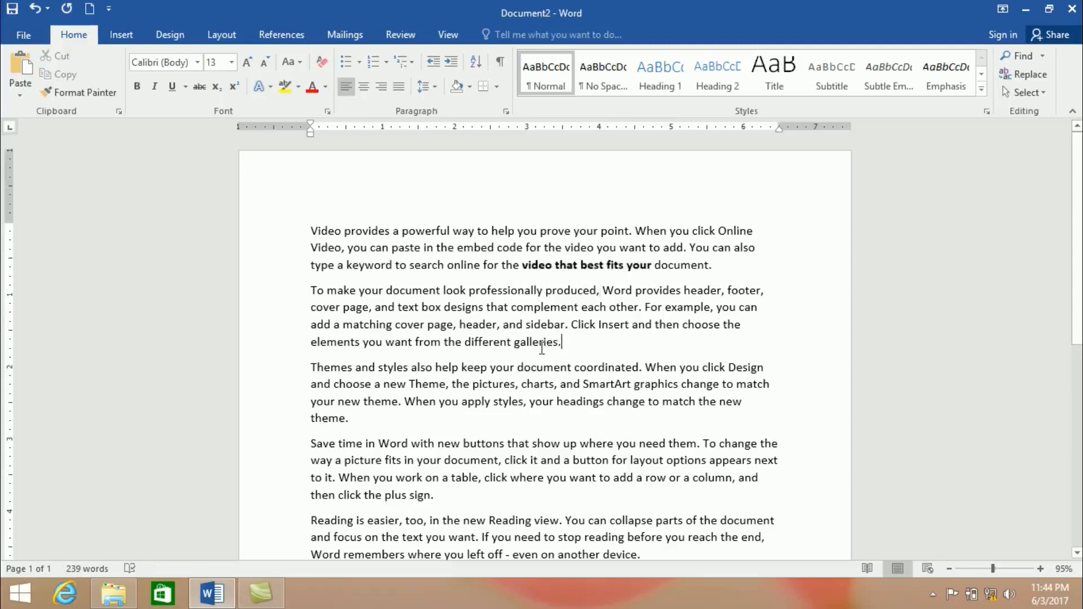
# Step: Make the words "from the different galleries." at the end of the second paragraph bold
pyautogui.moveTo(564, 343); pyautogui.dragTo(423, 342)
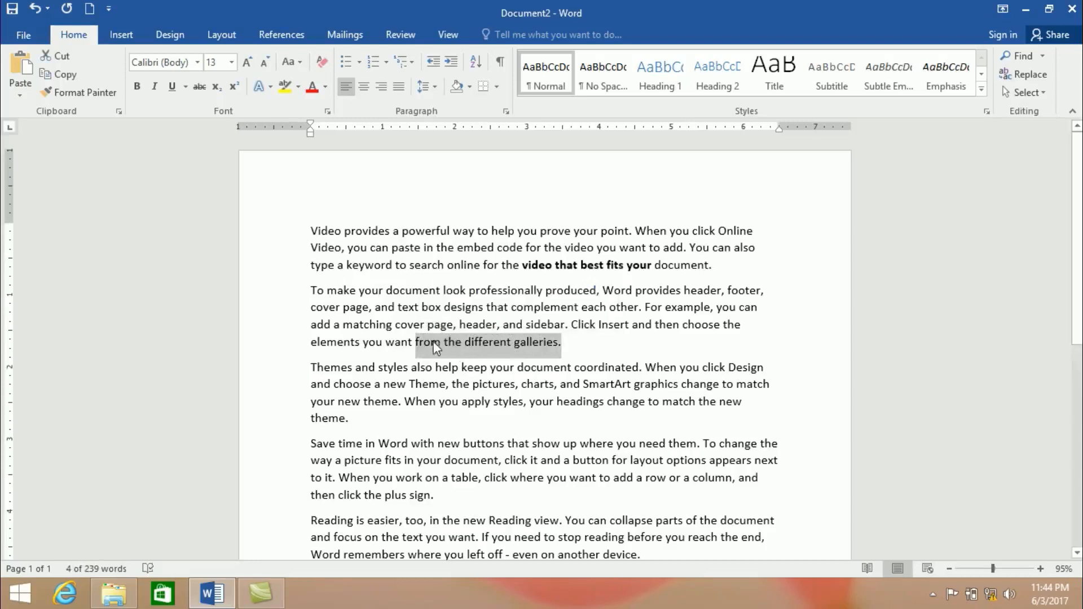
pyautogui.click(138, 88)
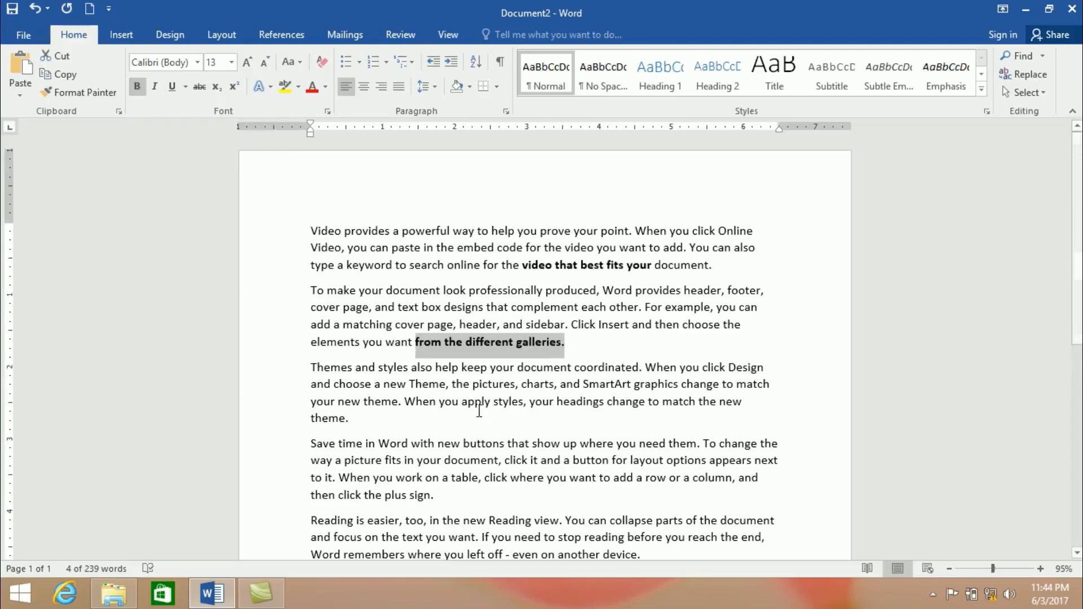
pyautogui.hotkey('ctrl', 'b')
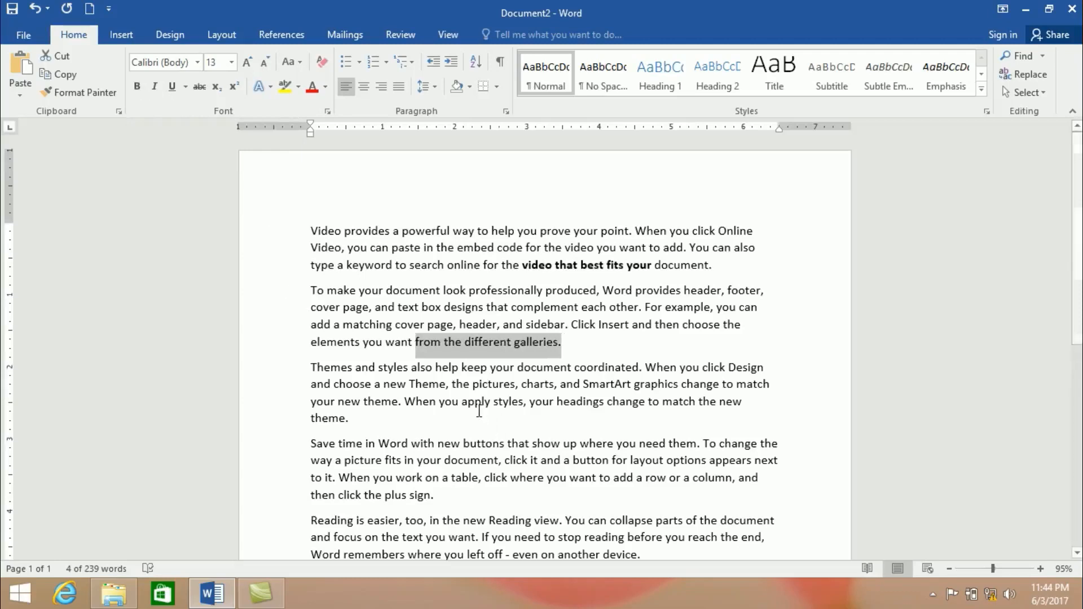
pyautogui.hotkey('ctrl', 'b')
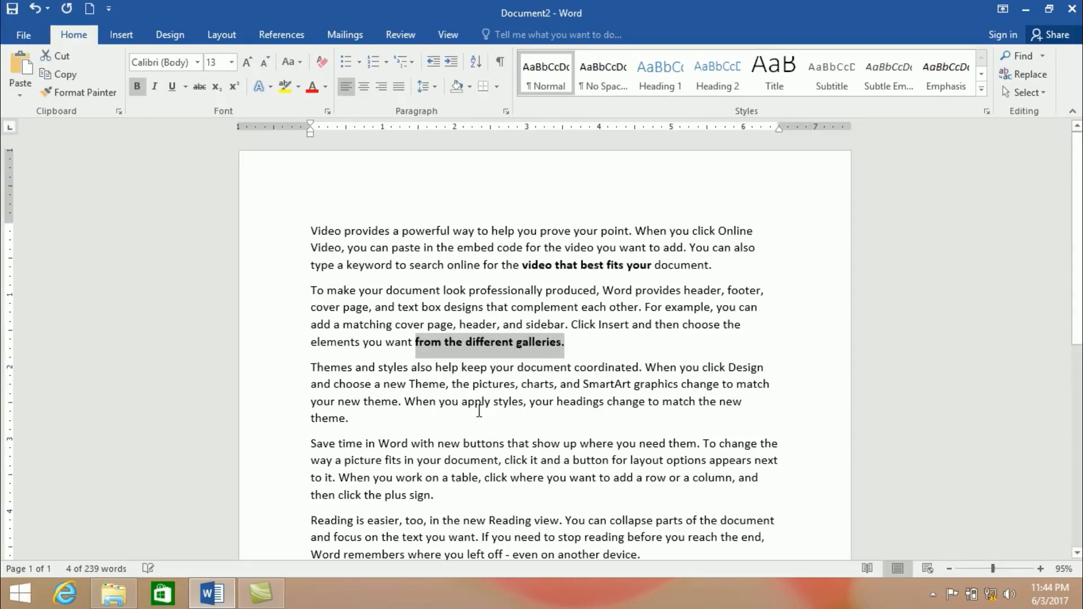
pyautogui.click(472, 383)
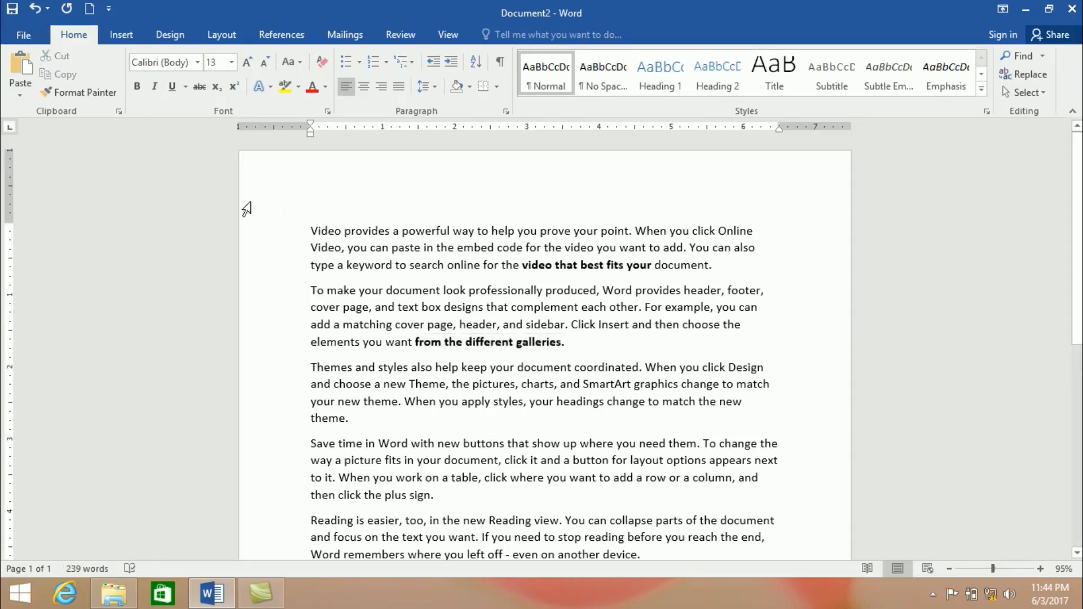
# Step: Add a new line reading "Afghanistan" above the first paragraph
pyautogui.click(312, 231)
pyautogui.press('Return')
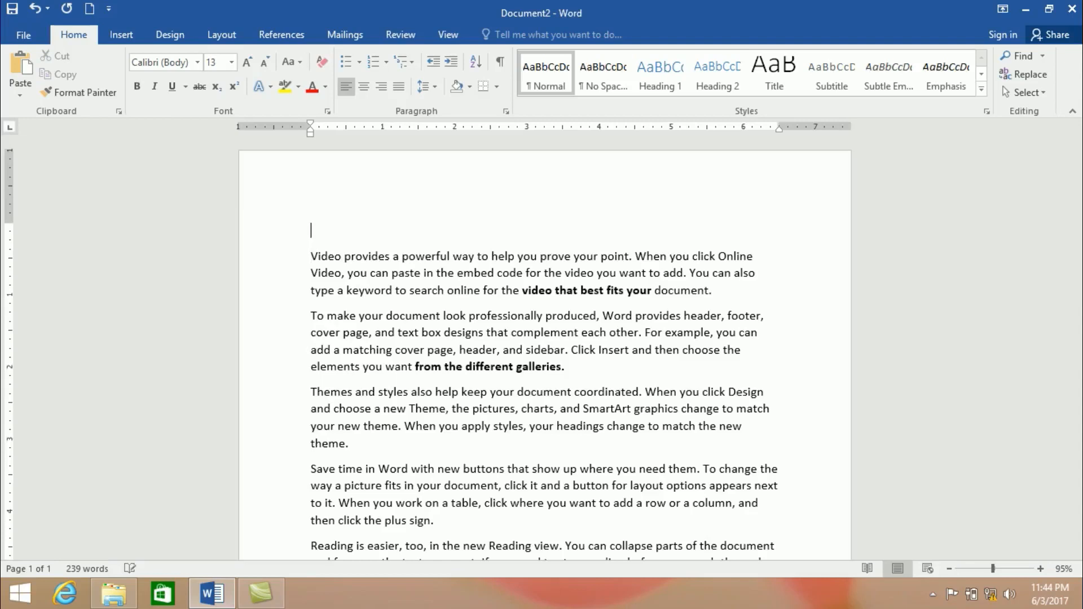
pyautogui.write('Afghanistan')
# Step: Enlarge the "Afghanistan" heading to font size 22
pyautogui.moveTo(384, 231); pyautogui.dragTo(309, 226)
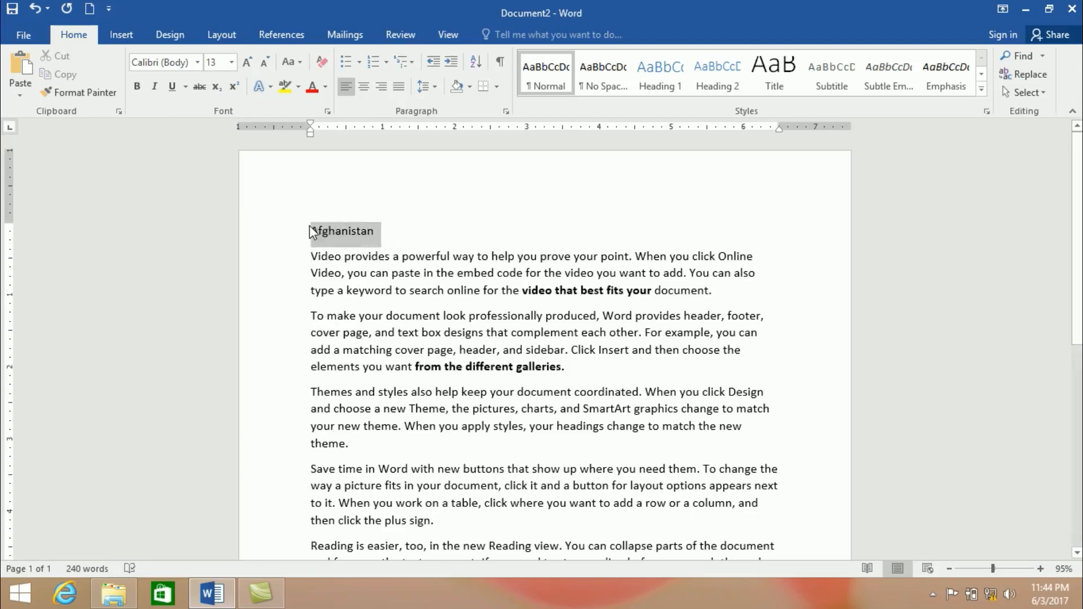
pyautogui.click(251, 65)
pyautogui.click(250, 65)
pyautogui.click(251, 66)
pyautogui.click(250, 66)
pyautogui.click(250, 67)
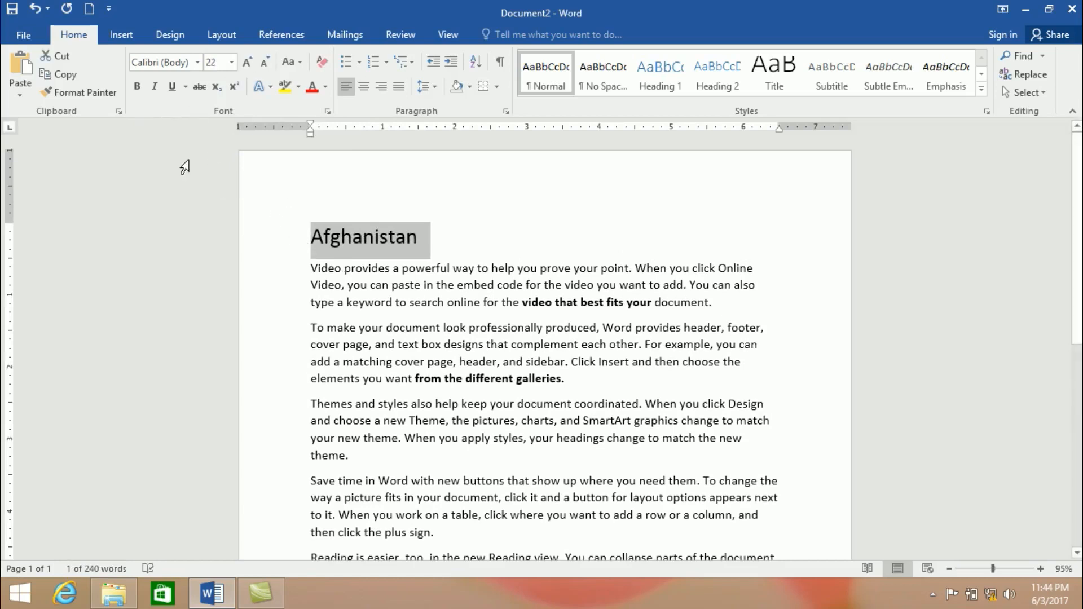
# Step: Format the "Afghanistan" heading as bold and italic
pyautogui.click(137, 87)
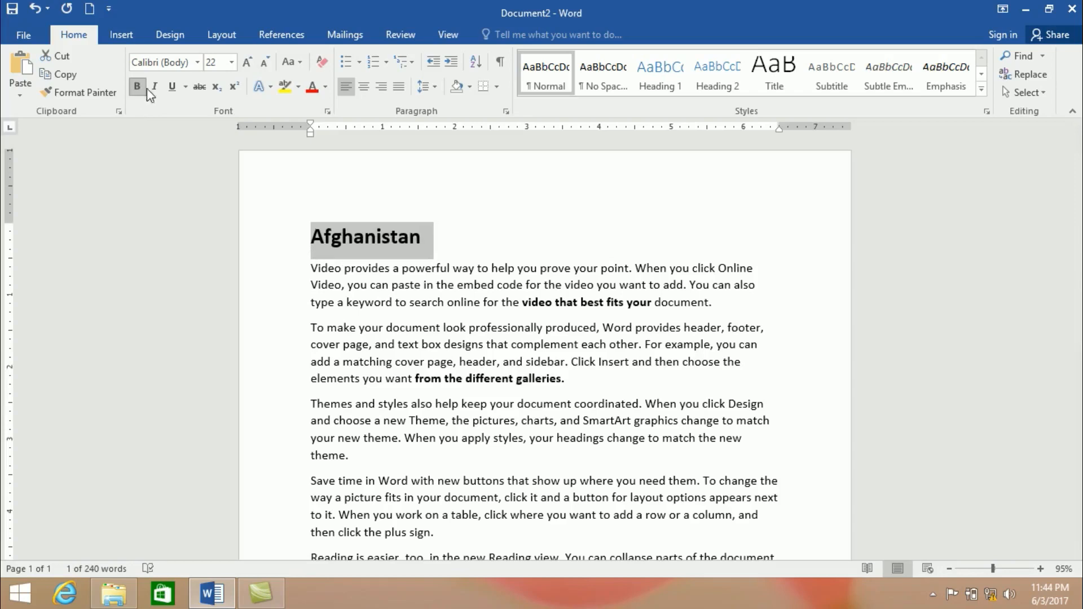
pyautogui.click(158, 85)
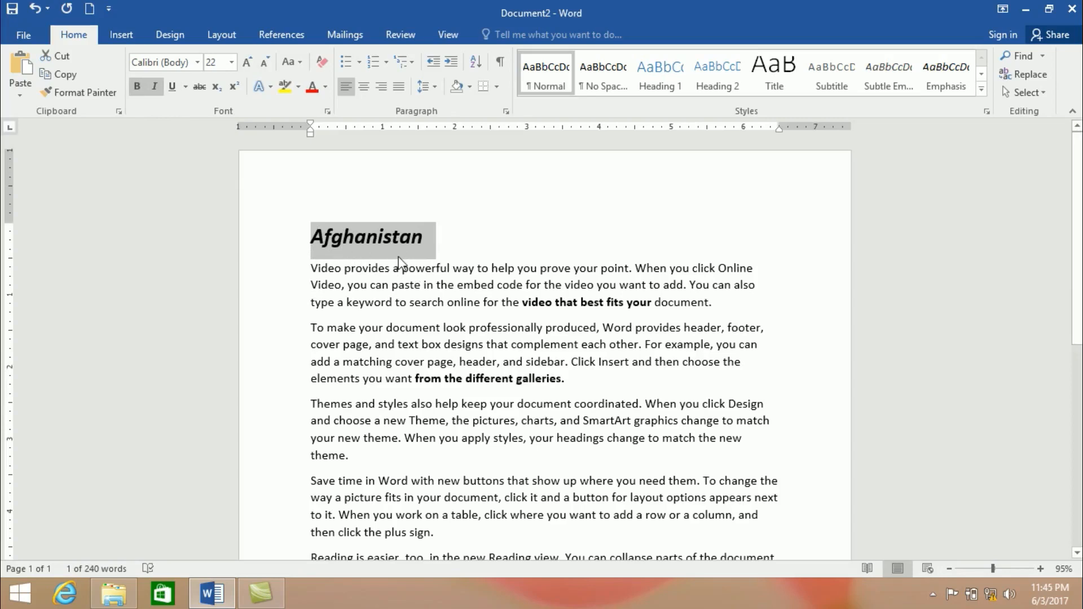
pyautogui.hotkey('ctrl', 'i')
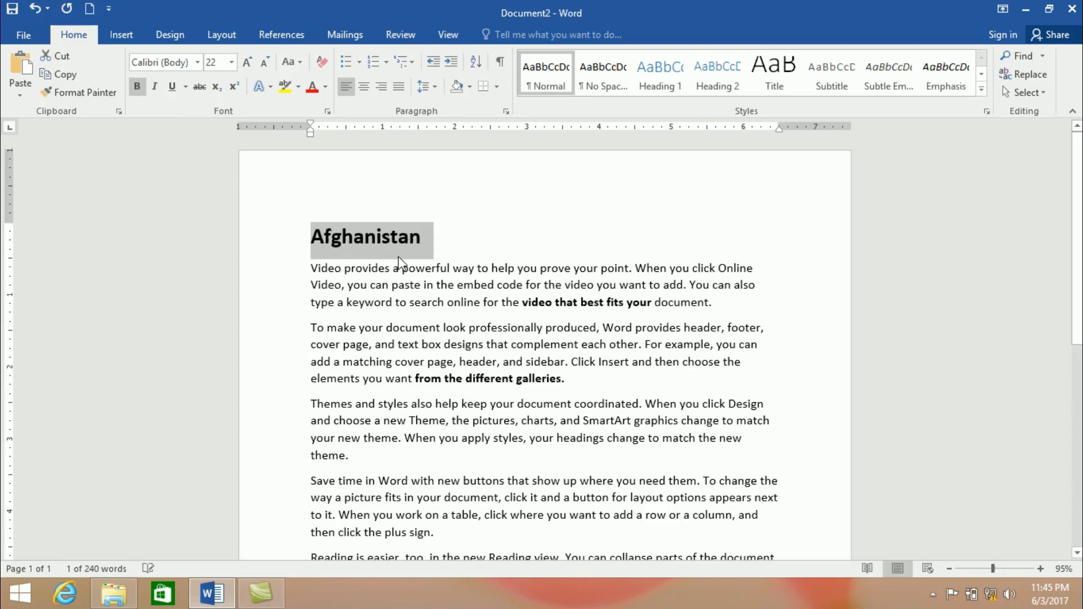
pyautogui.hotkey('ctrl', 'i')
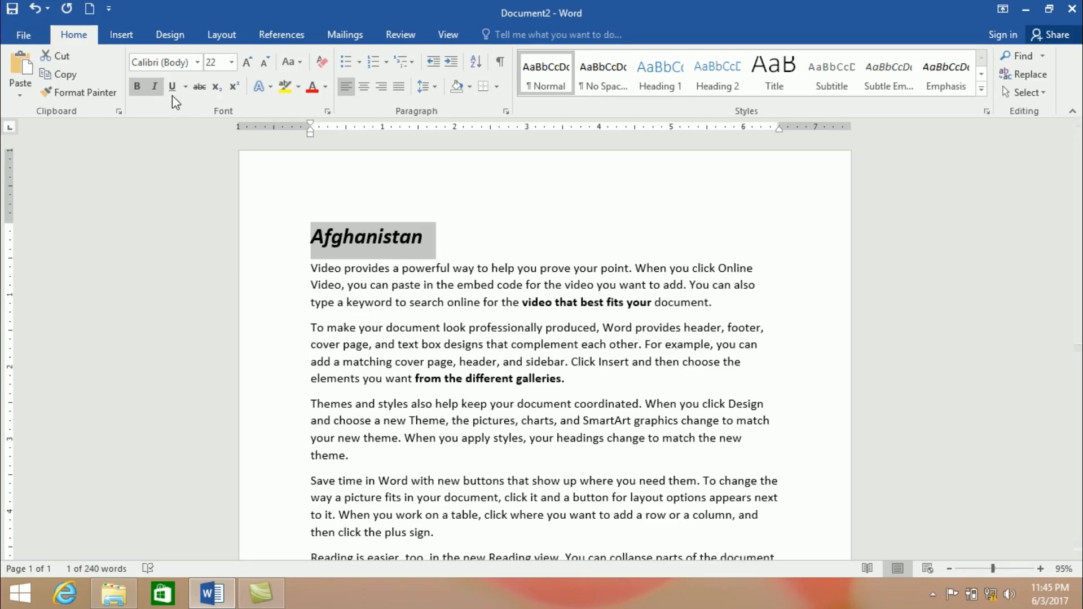
pyautogui.click(398, 304)
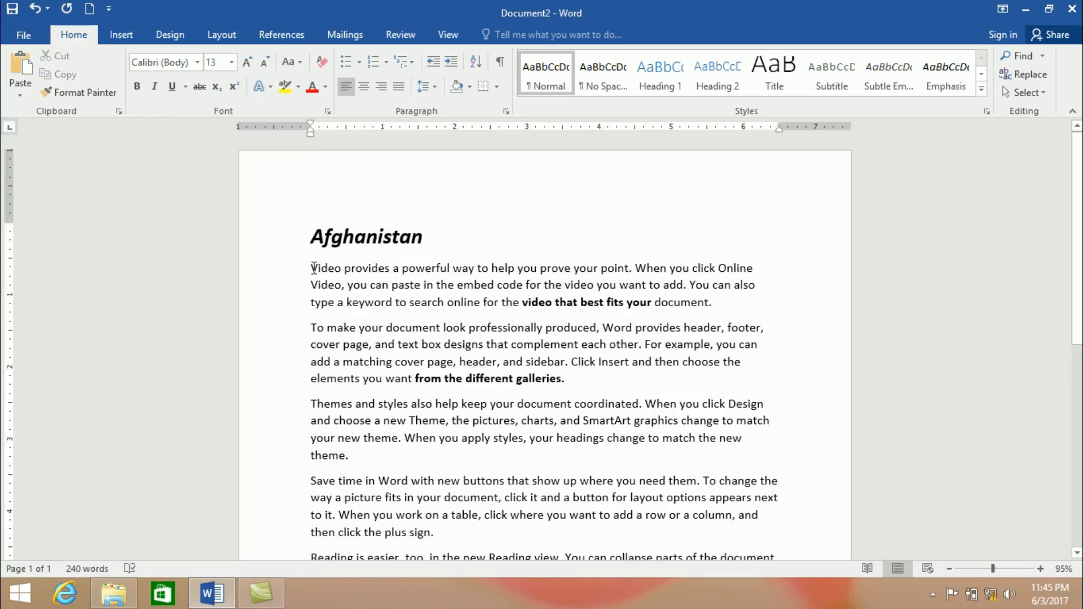
# Step: Underline the whole paragraph that begins "Video provides a powerful way" with a single line
pyautogui.moveTo(314, 268); pyautogui.dragTo(764, 310)
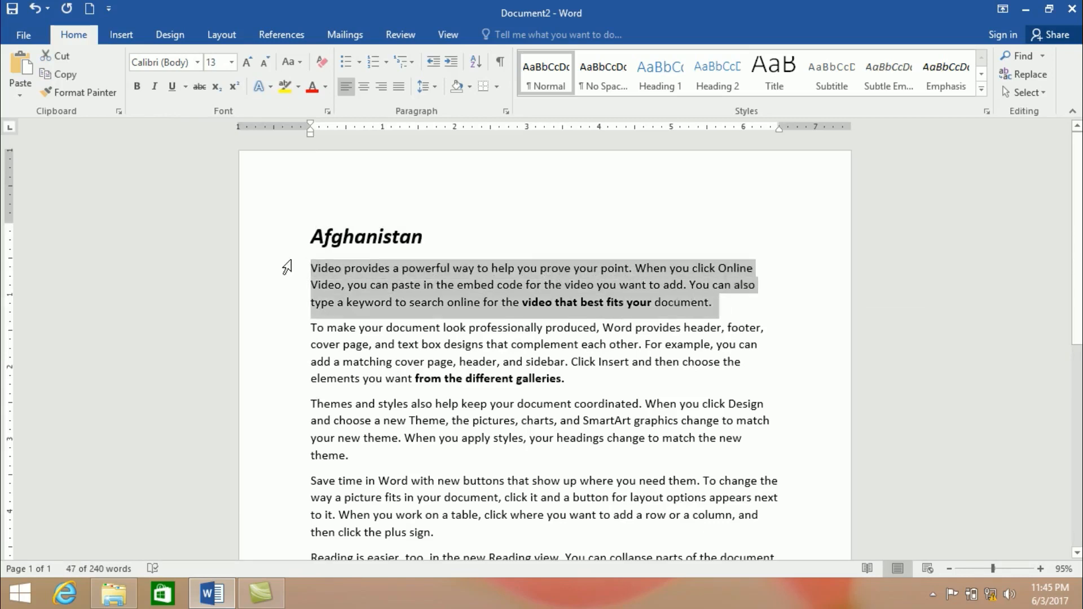
pyautogui.click(172, 88)
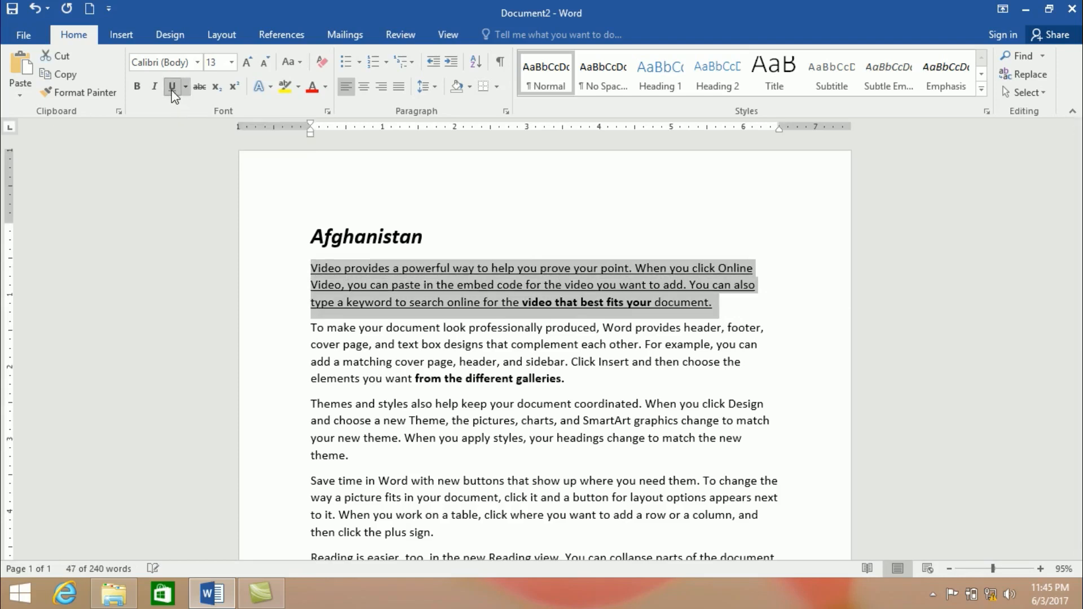
pyautogui.click(398, 306)
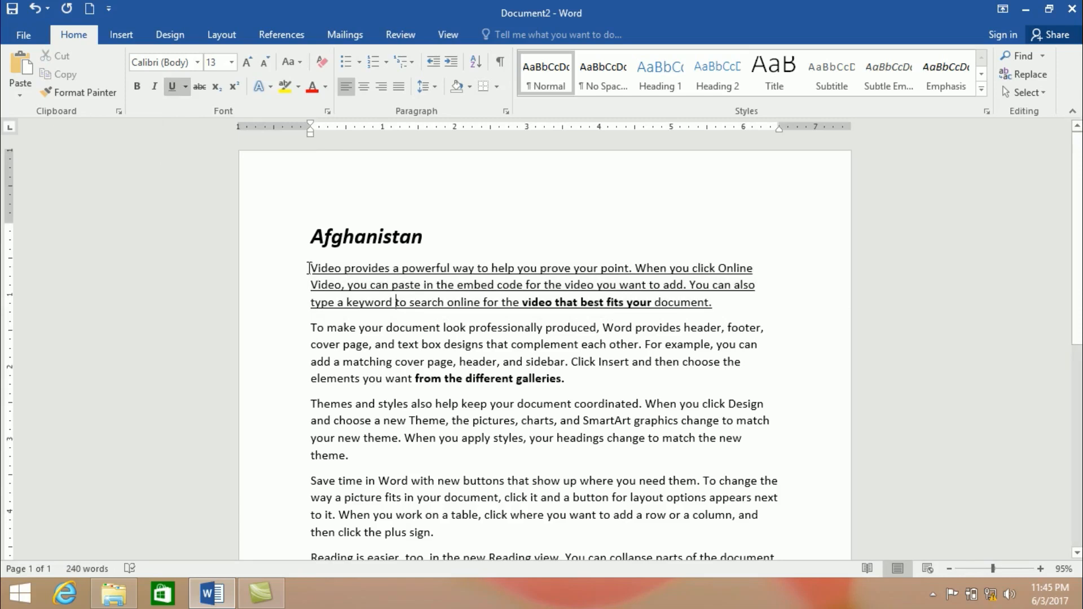
# Step: Set the underline colour of the "Video provides" paragraph to the standard Dark Red
pyautogui.moveTo(308, 268); pyautogui.dragTo(720, 308)
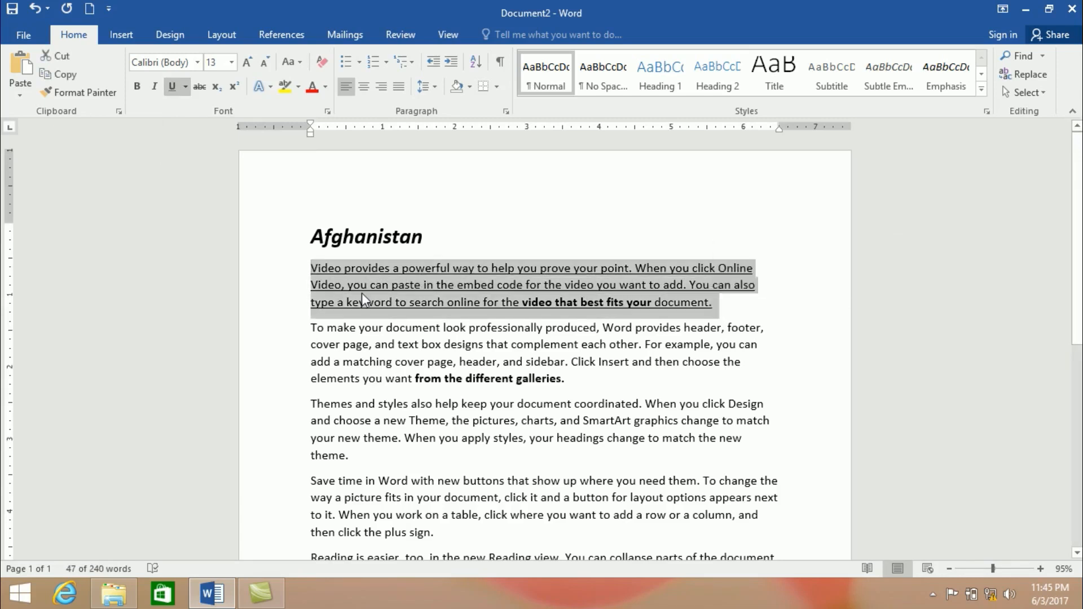
pyautogui.click(186, 90)
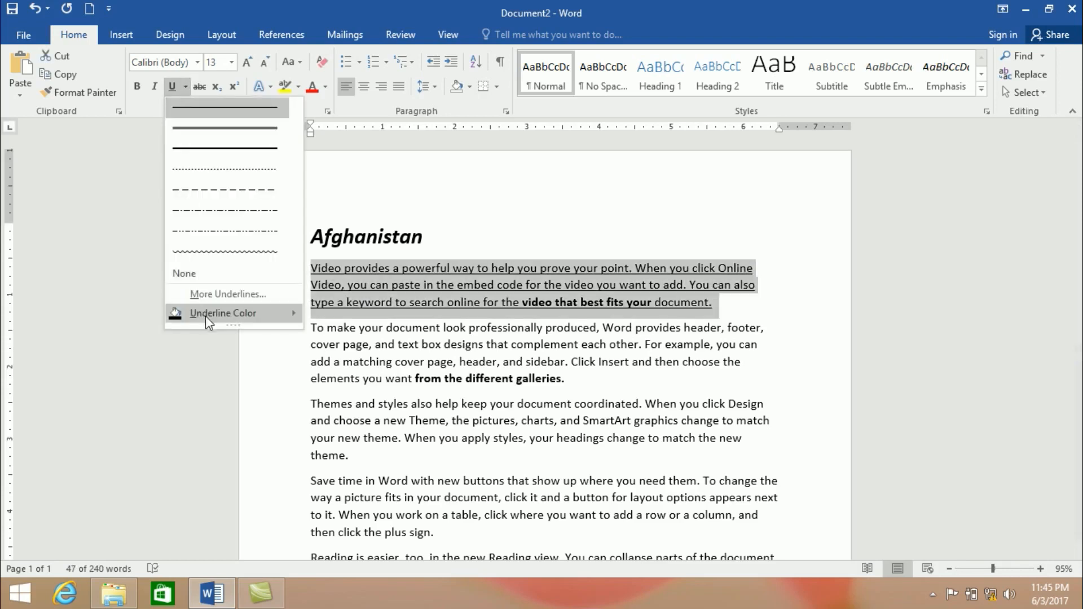
pyautogui.moveTo(209, 315)
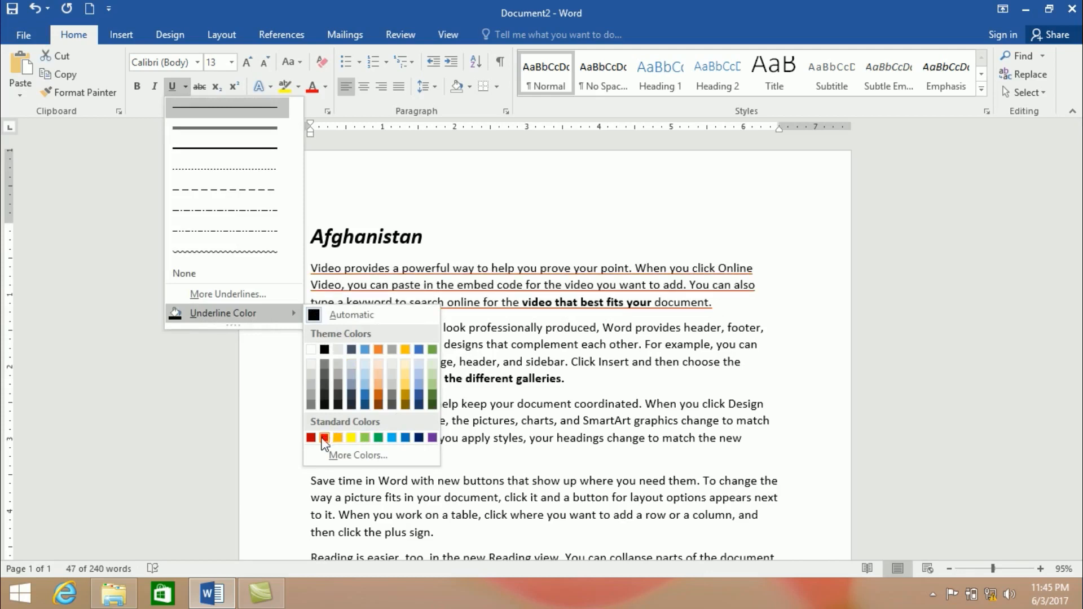
pyautogui.click(312, 438)
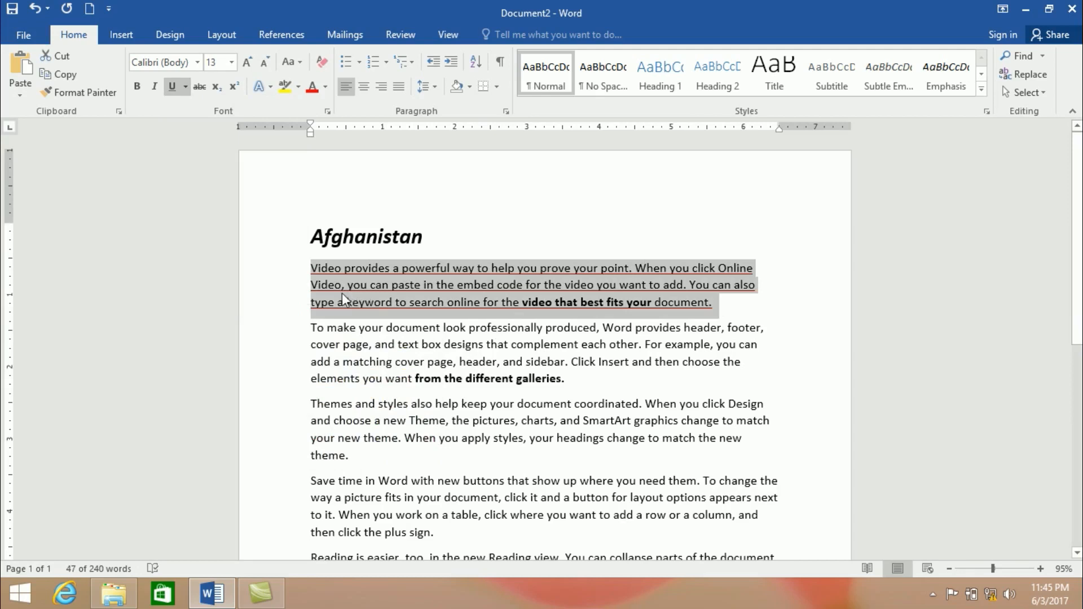
pyautogui.click(419, 326)
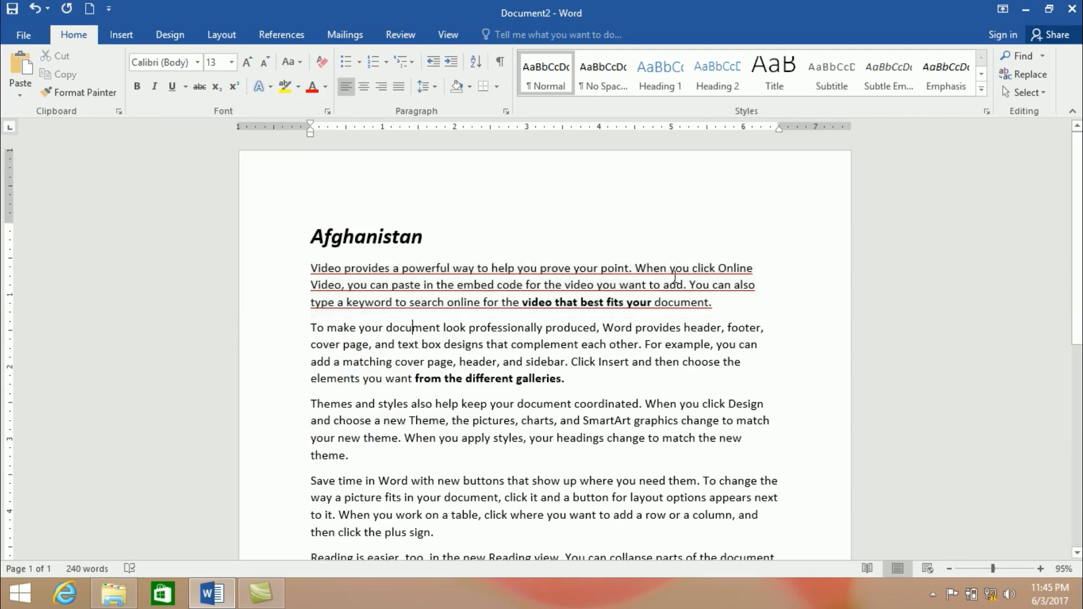
# Step: Change the underline style of the "Video provides" paragraph to a thick line
pyautogui.moveTo(716, 303); pyautogui.dragTo(311, 268)
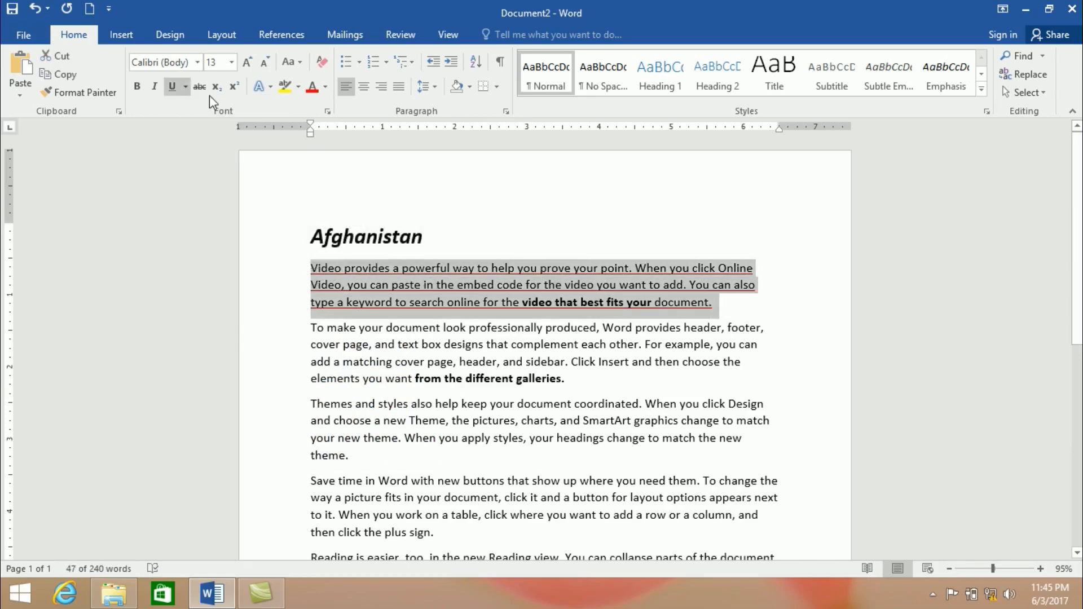
pyautogui.click(186, 86)
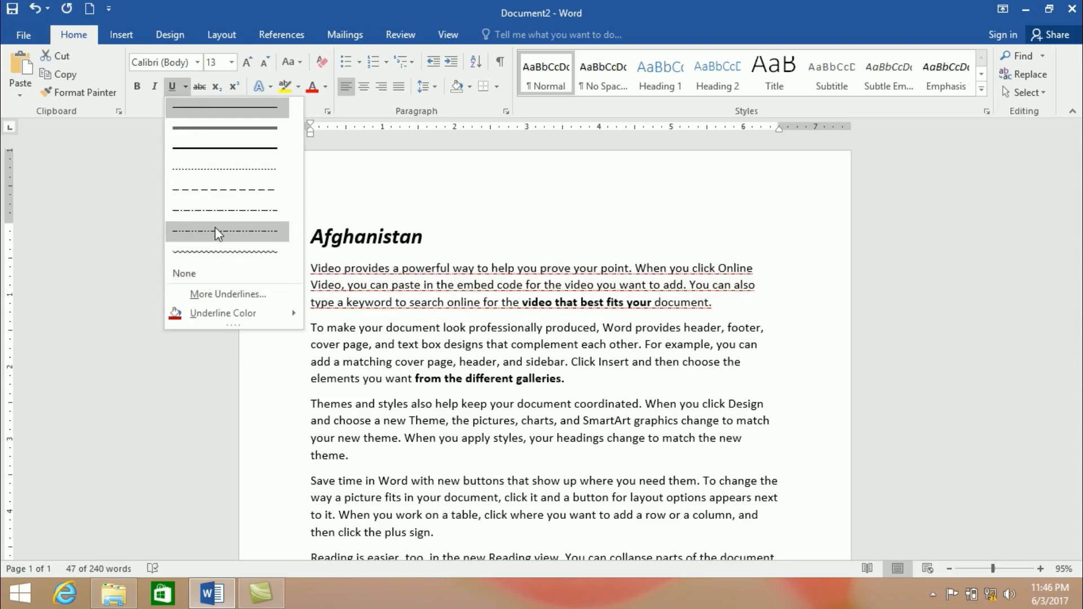
pyautogui.click(232, 156)
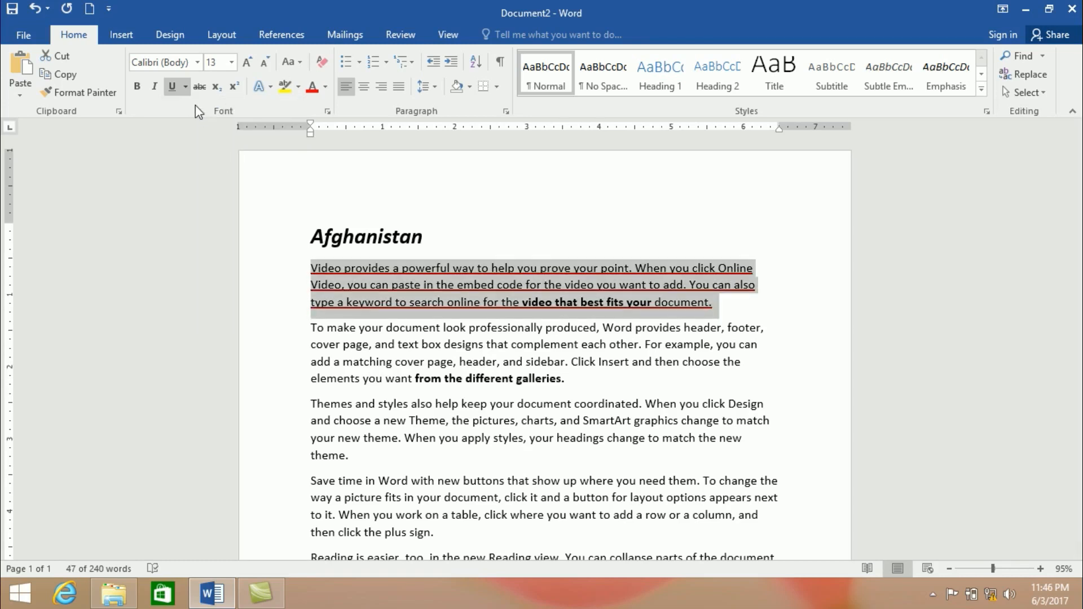
# Step: Give the "Video provides" paragraph's underline a custom RGB colour of red 134, green 28, blue 40
pyautogui.click(184, 87)
pyautogui.moveTo(211, 316)
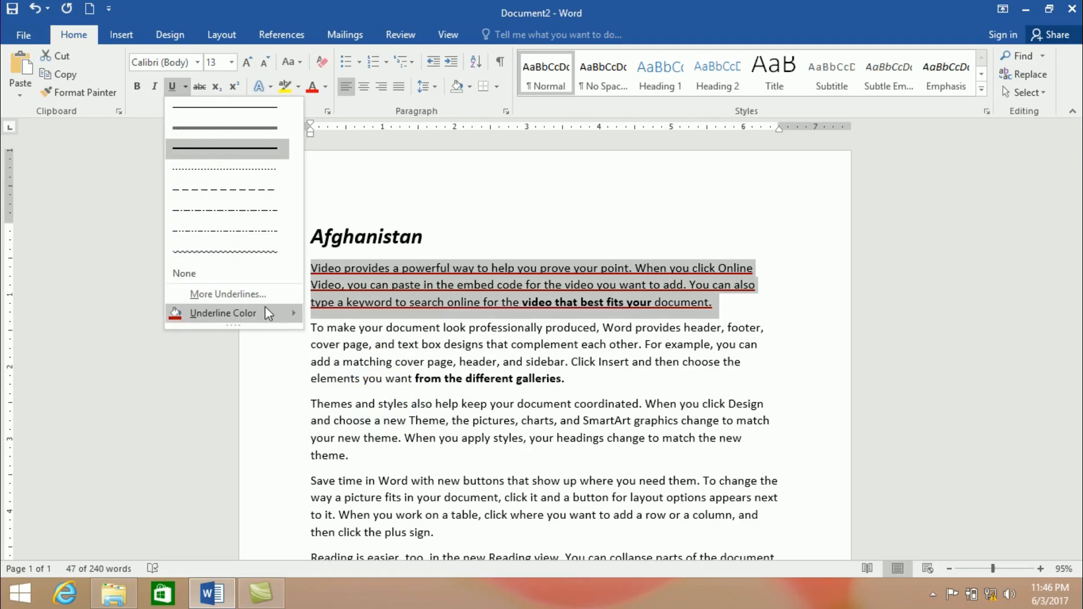
pyautogui.moveTo(277, 314)
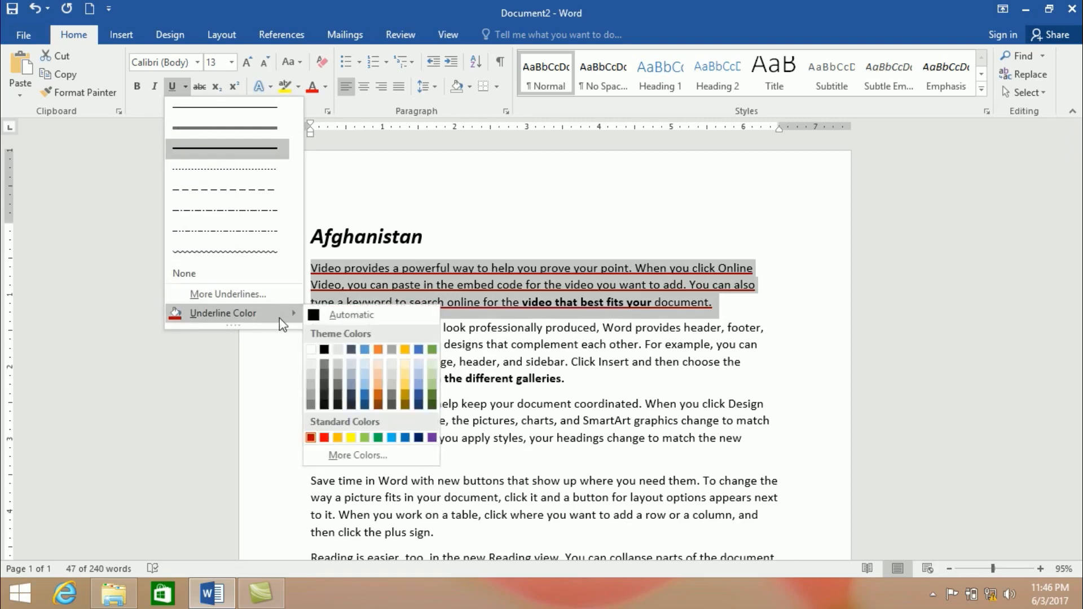
pyautogui.click(356, 455)
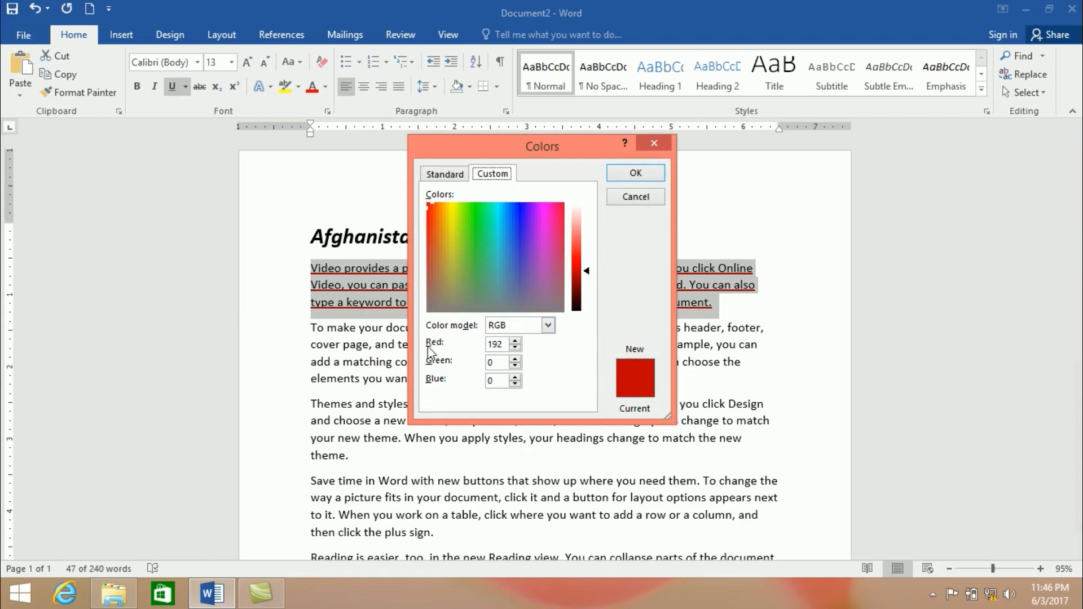
pyautogui.click(515, 347)
pyautogui.moveTo(517, 349); pyautogui.dragTo(515, 378)
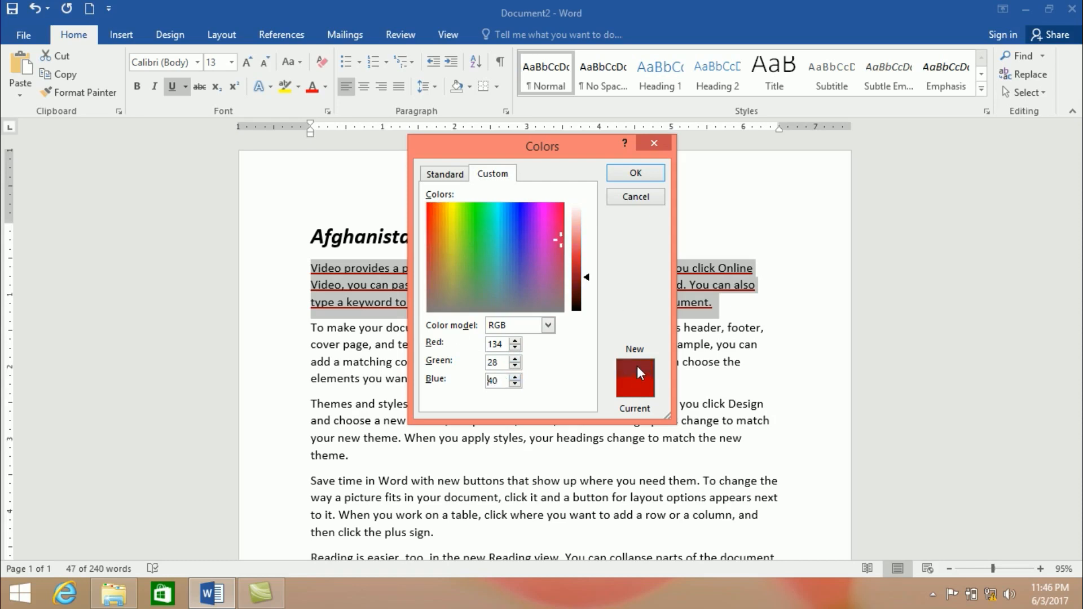
pyautogui.click(636, 172)
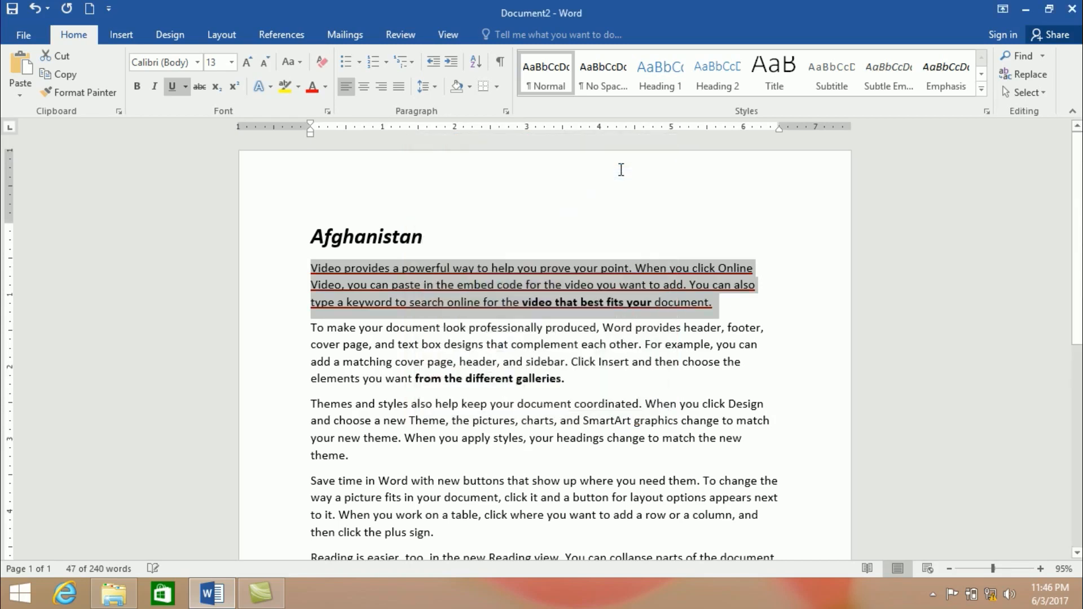
pyautogui.click(529, 322)
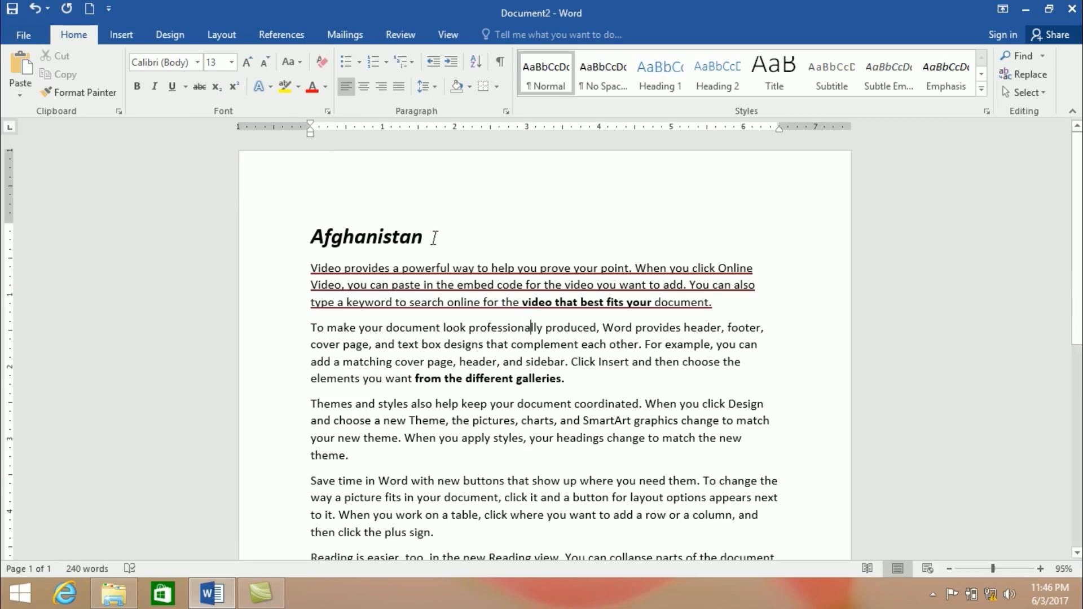
# Step: Apply strikethrough to the "Afghanistan" heading and enlarge it to font size 48
pyautogui.moveTo(434, 237); pyautogui.dragTo(299, 237)
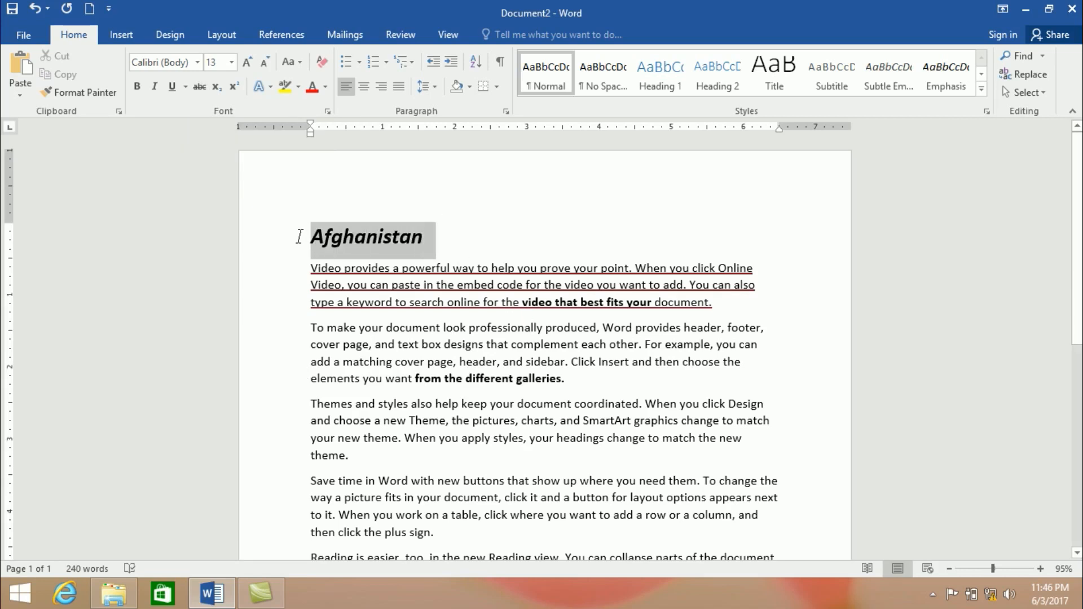
pyautogui.click(199, 84)
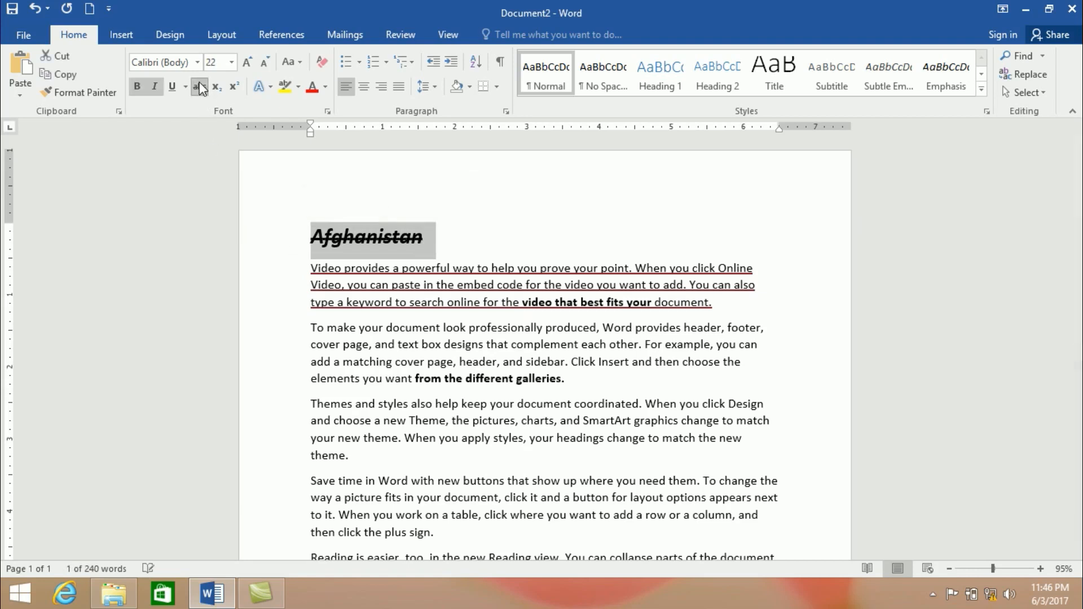
pyautogui.click(247, 62)
pyautogui.click(247, 62)
pyautogui.click(247, 62)
pyautogui.click(247, 62)
pyautogui.click(248, 62)
pyautogui.click(247, 62)
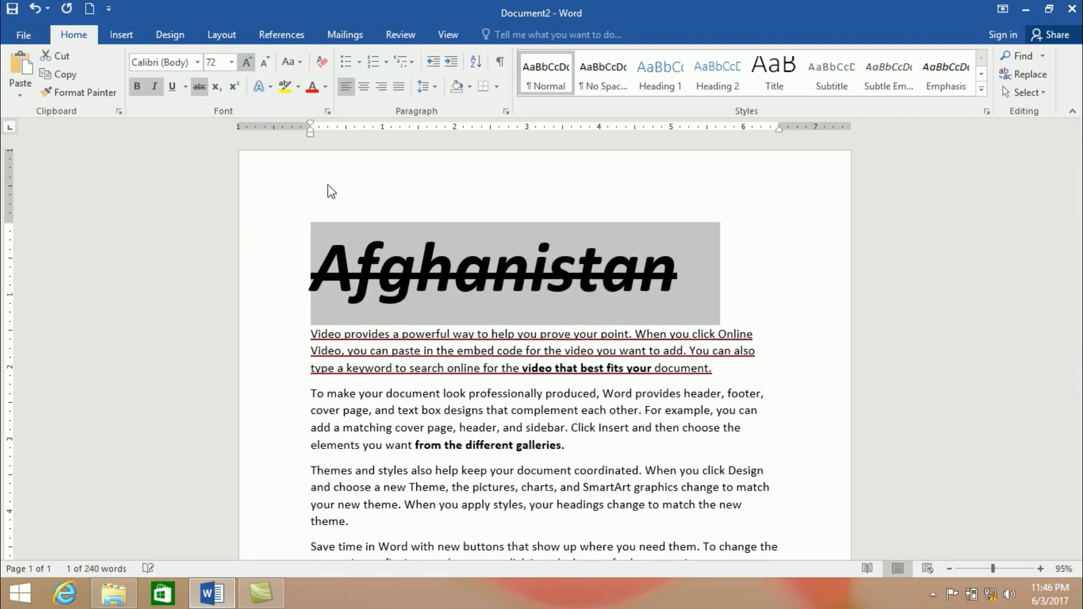
pyautogui.click(265, 61)
pyautogui.click(384, 366)
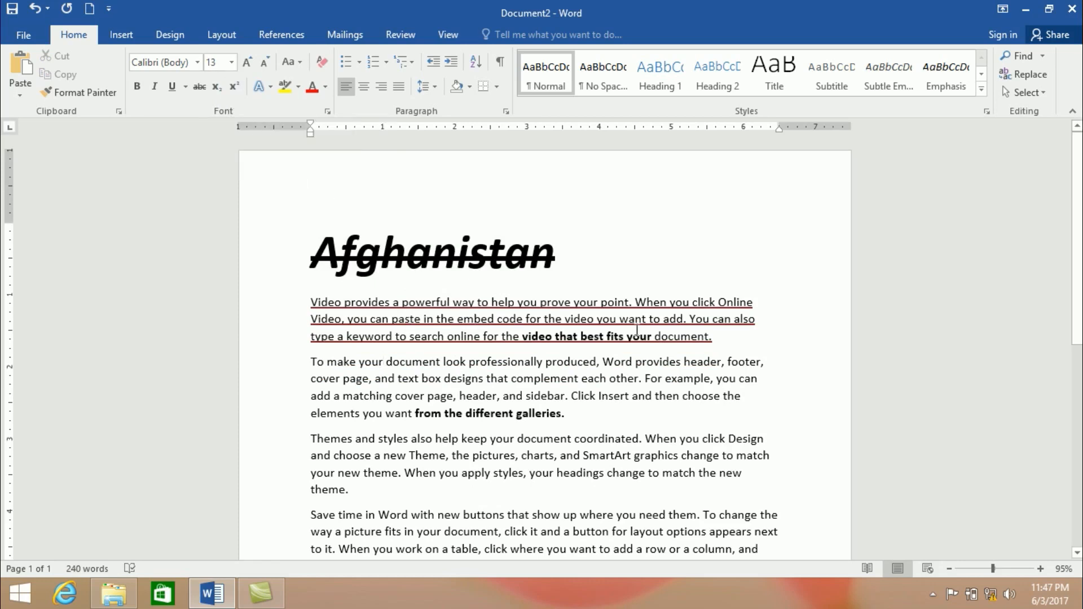
# Step: Add a new line reading "Ho2" directly below the "Afghanistan" heading
pyautogui.click(609, 282)
pyautogui.press('Return')
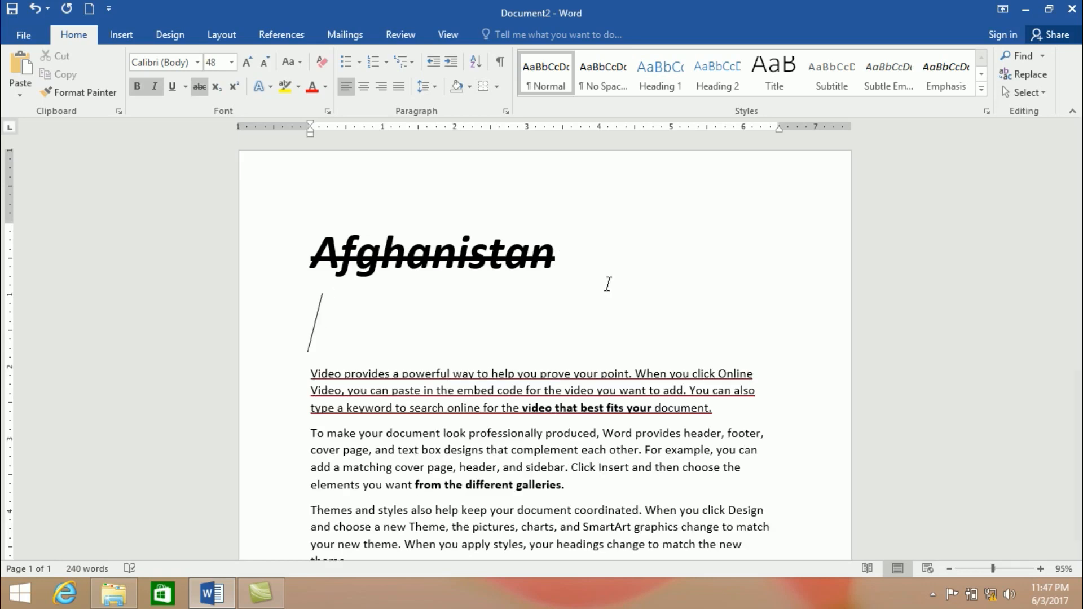
pyautogui.write('H')
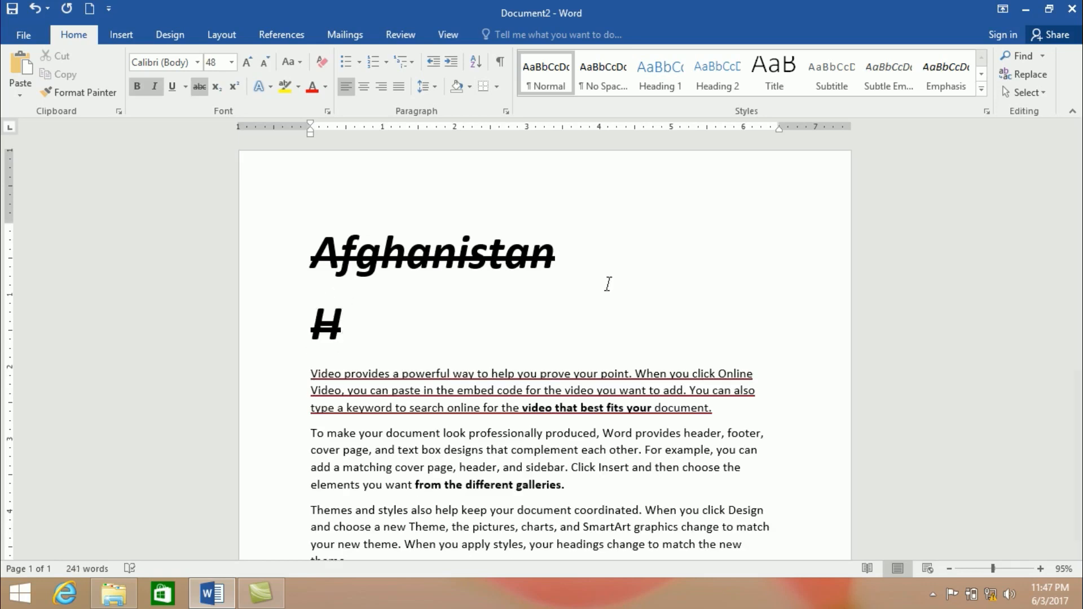
pyautogui.write('o2')
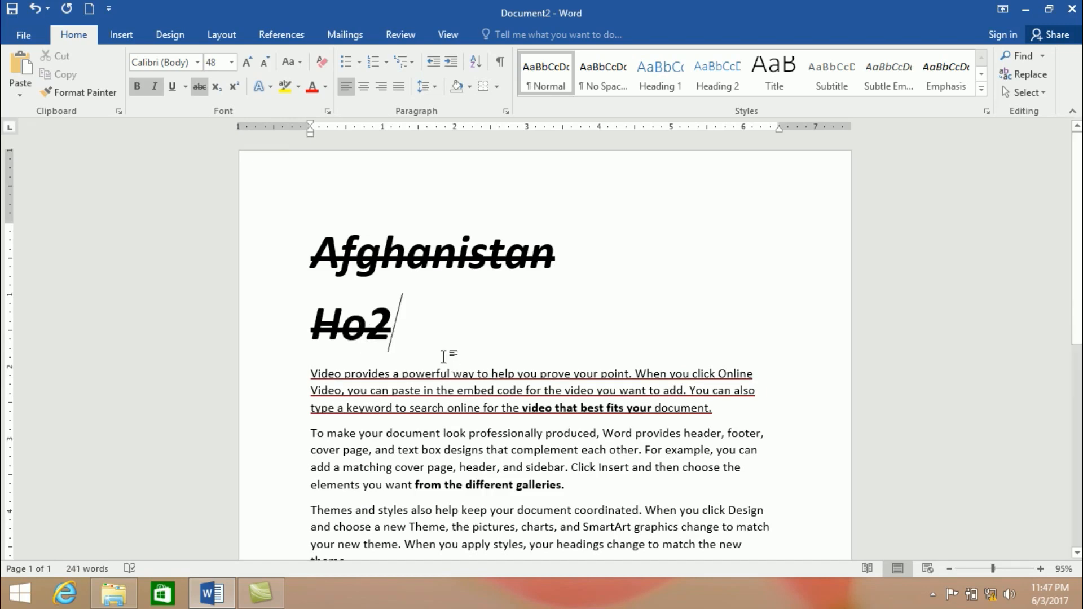
# Step: Remove the strikethrough and italic formatting from the "Ho2" line
pyautogui.moveTo(398, 322); pyautogui.dragTo(316, 332)
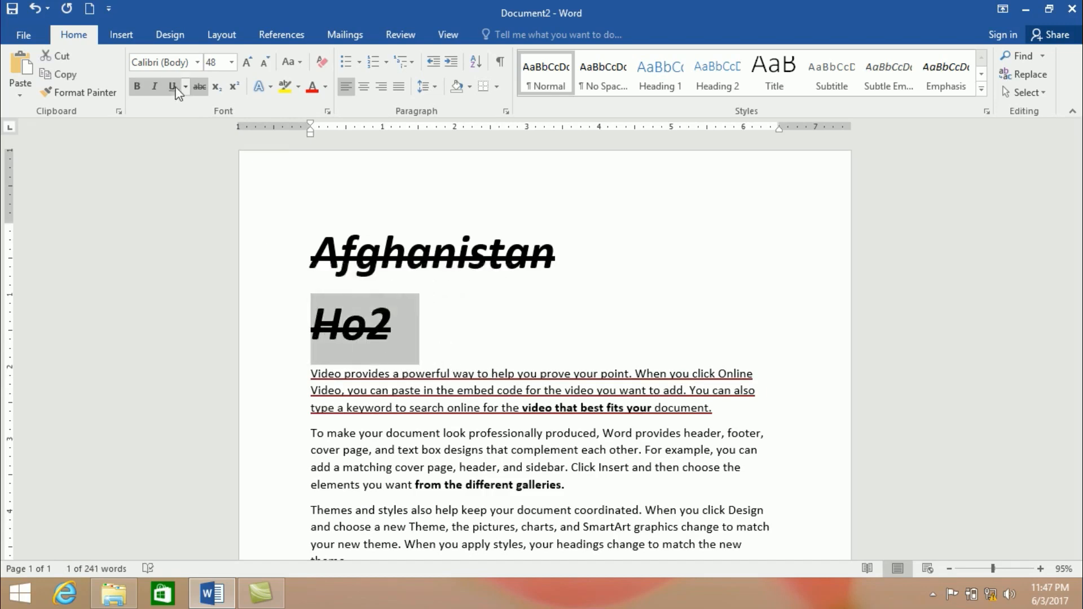
pyautogui.click(200, 88)
pyautogui.click(155, 88)
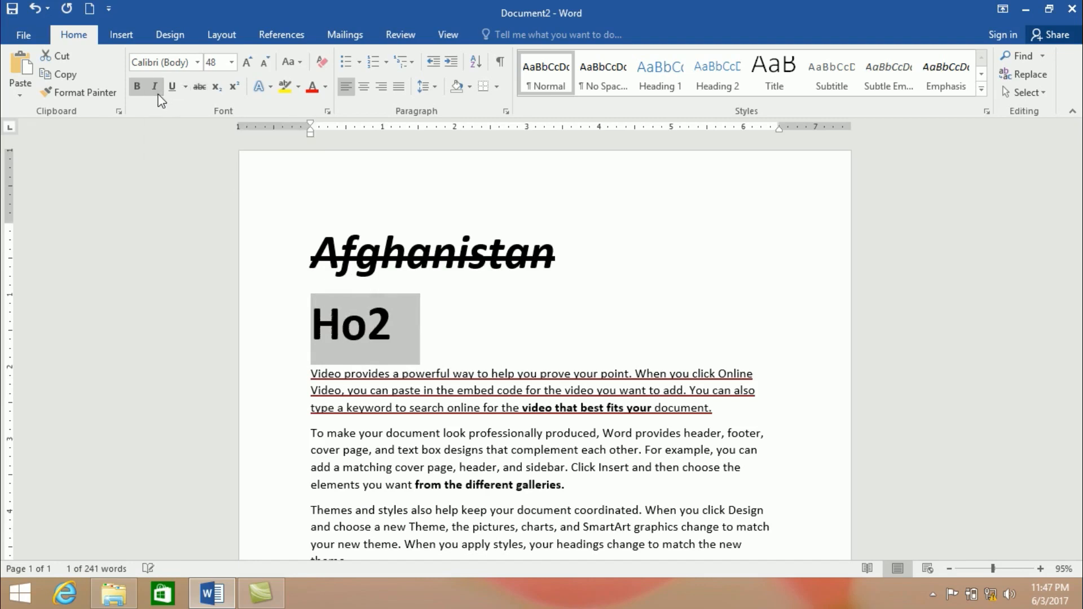
pyautogui.click(443, 342)
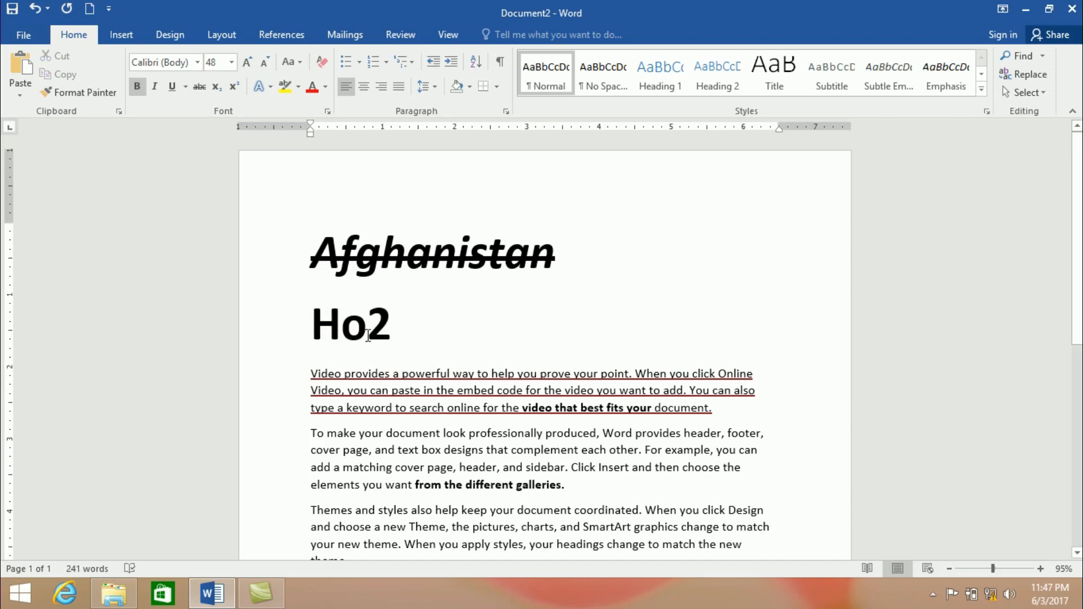
# Step: Correct the "Ho2" text to "H20" and format its 2 as subscript
pyautogui.press('BackSpace')
pyautogui.press('BackSpace')
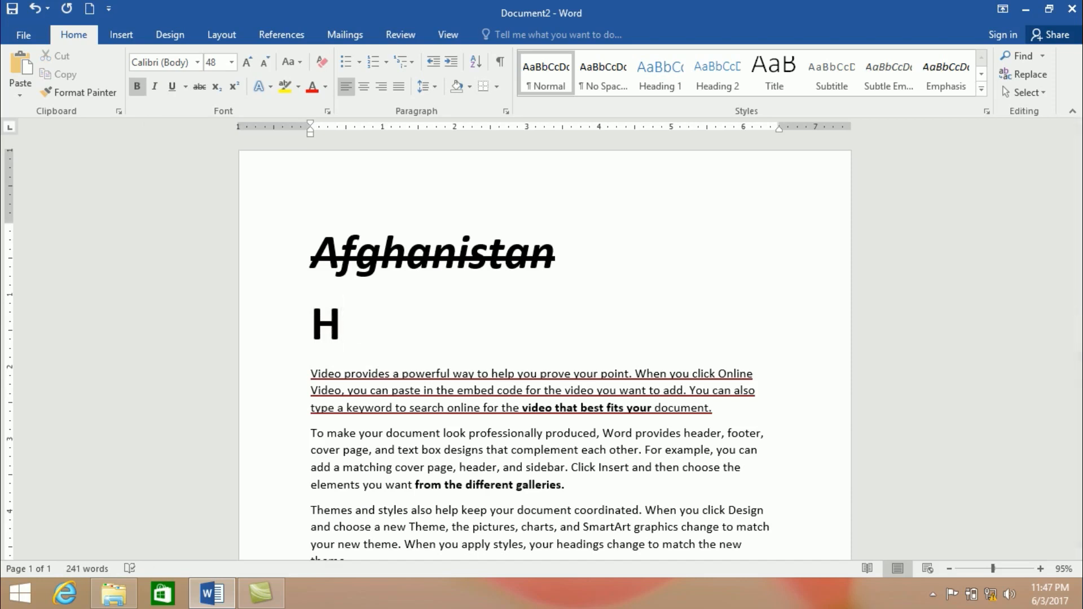
pyautogui.write('20')
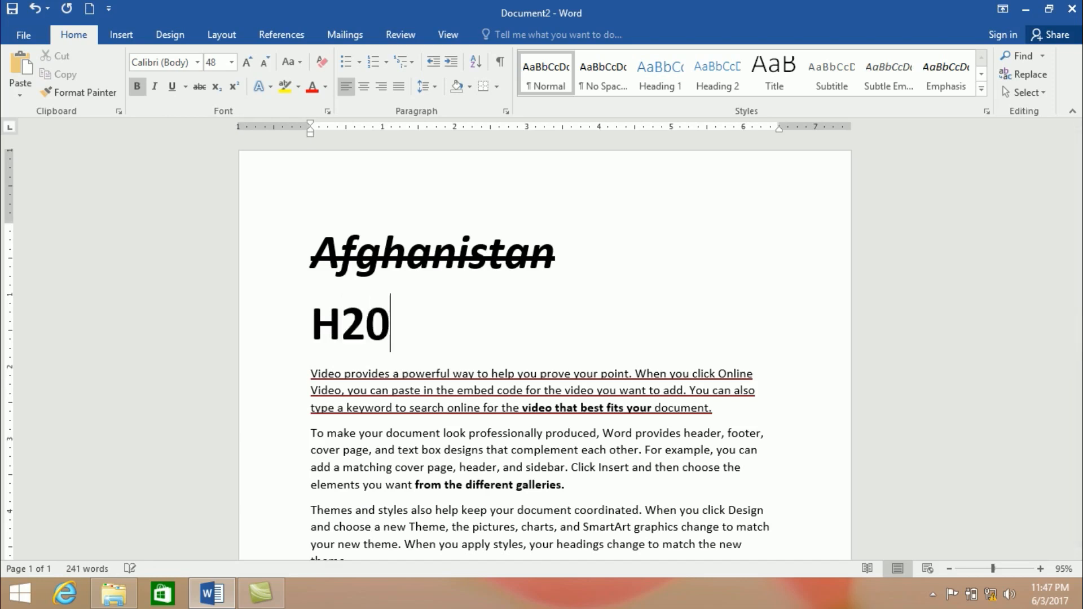
pyautogui.click(364, 323)
pyautogui.click(353, 323)
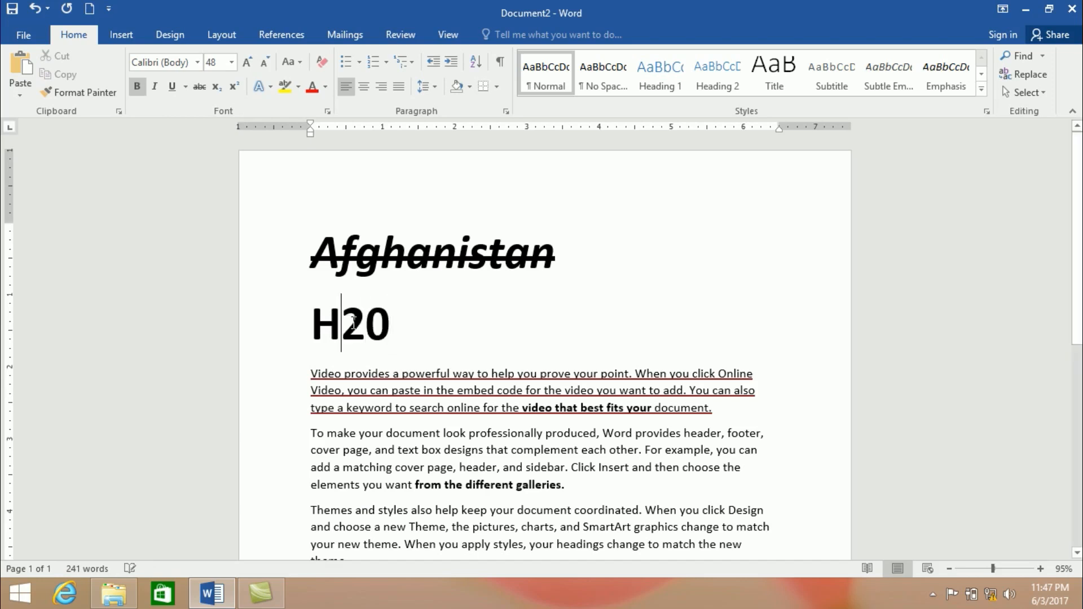
pyautogui.moveTo(353, 323); pyautogui.dragTo(360, 323)
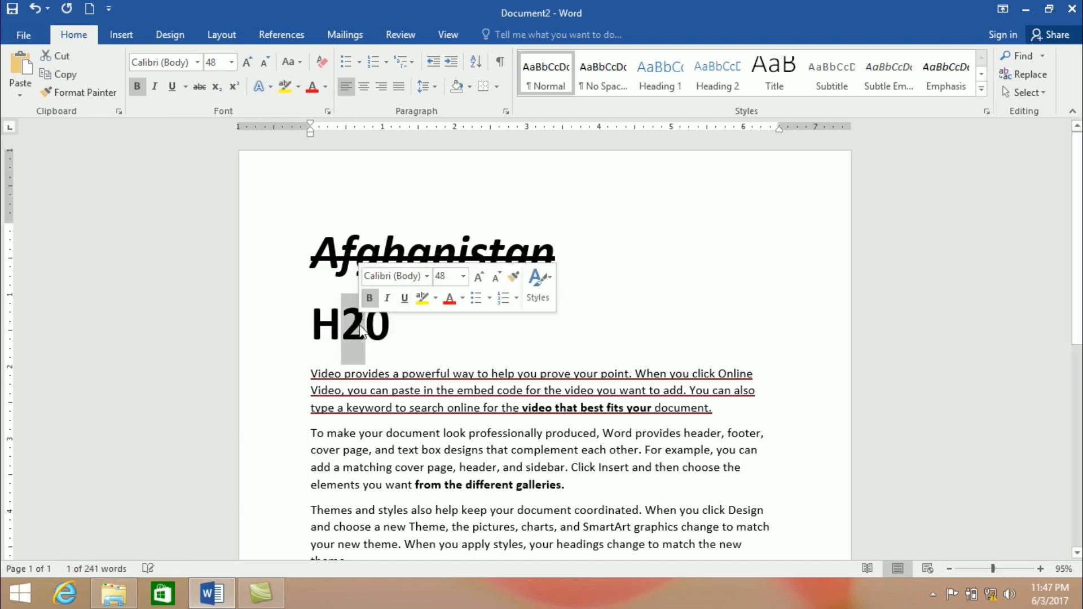
pyautogui.click(216, 87)
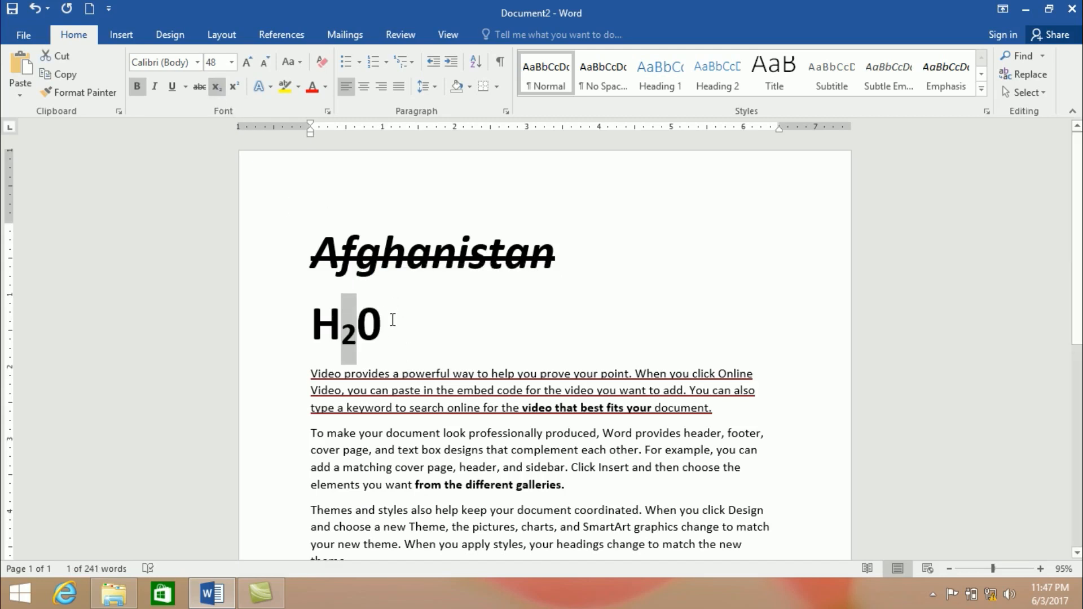
# Step: Enlarge the whole "H20" line to font size 63
pyautogui.moveTo(393, 320); pyautogui.dragTo(303, 333)
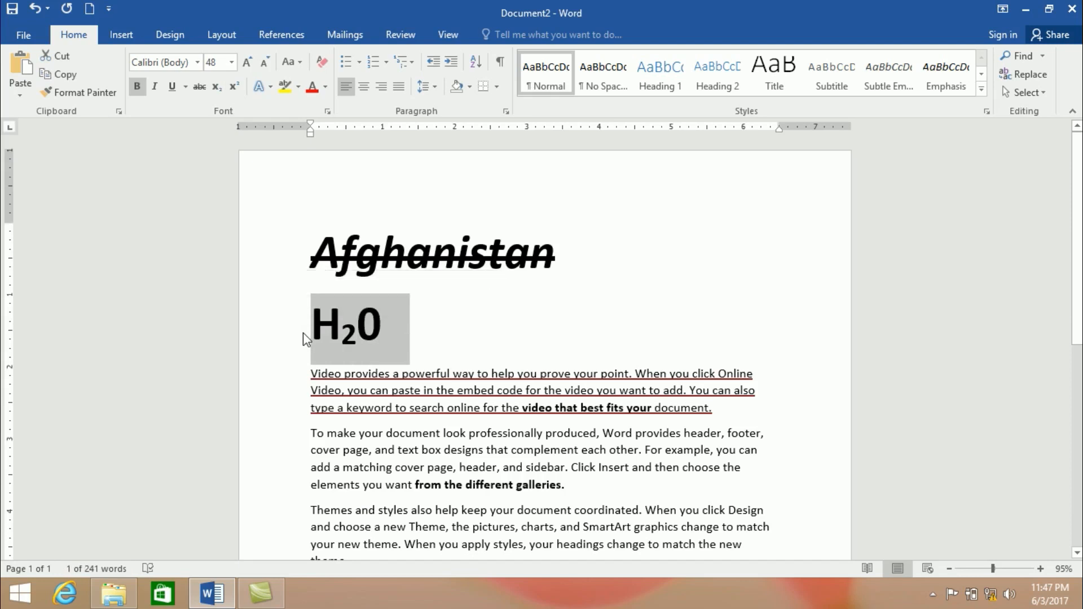
pyautogui.hotkey('ctrl', ']')
pyautogui.hotkey('ctrl', ']')
pyautogui.hotkey('ctrl', ']')
pyautogui.hotkey('ctrl', ']')
pyautogui.hotkey('ctrl', ']')
pyautogui.hotkey('ctrl', ']')
pyautogui.hotkey('ctrl', ']')
pyautogui.hotkey('ctrl', ']')
pyautogui.hotkey('ctrl', ']')
pyautogui.hotkey('ctrl', ']')
pyautogui.hotkey('ctrl', ']')
pyautogui.hotkey('ctrl', ']')
pyautogui.hotkey('ctrl', ']')
pyautogui.hotkey('ctrl', ']')
pyautogui.hotkey('ctrl', ']')
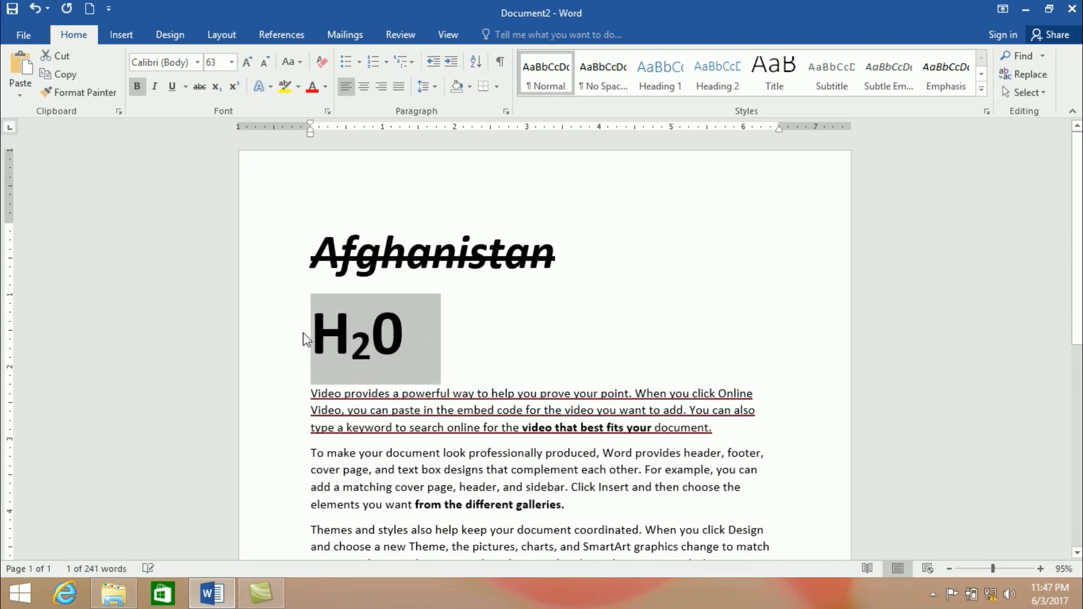
# Step: Add the expression "x2+y2" further along the "H20" line, leaving a gap between them
pyautogui.click(521, 364)
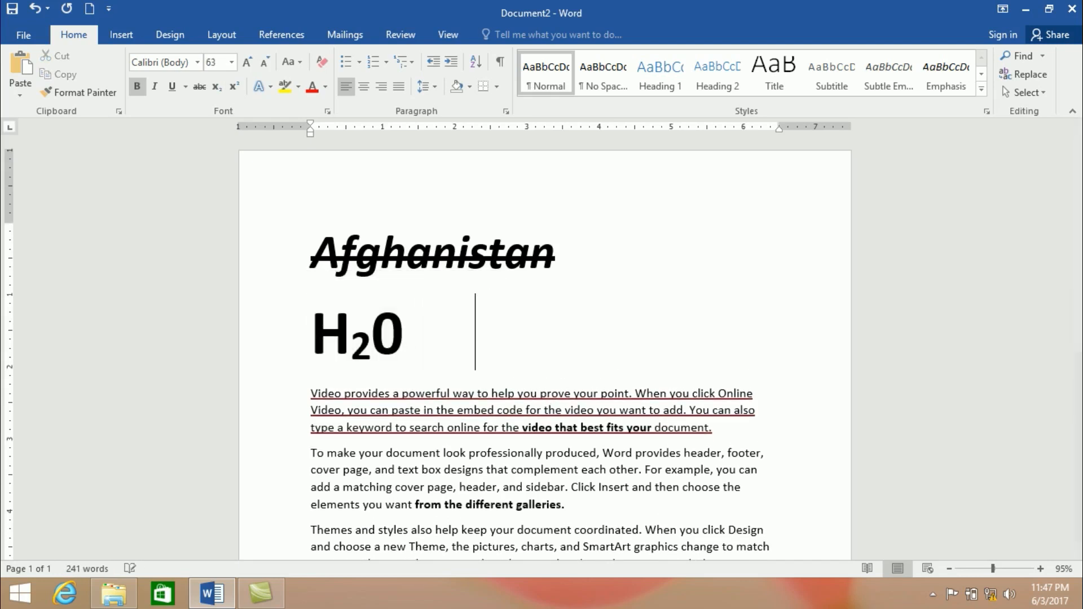
pyautogui.write('x2')
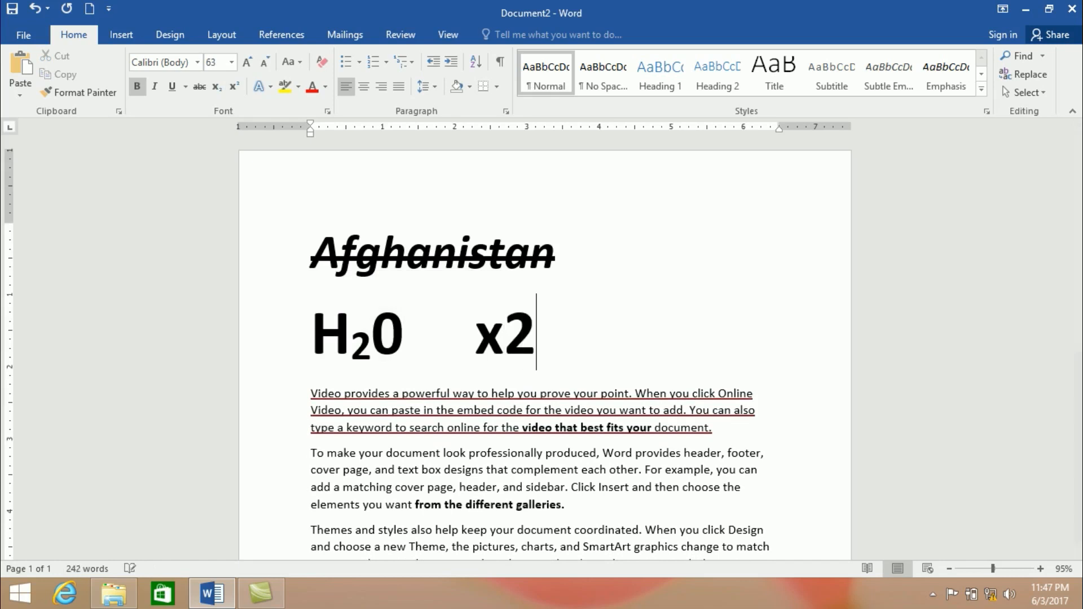
pyautogui.write('+y2')
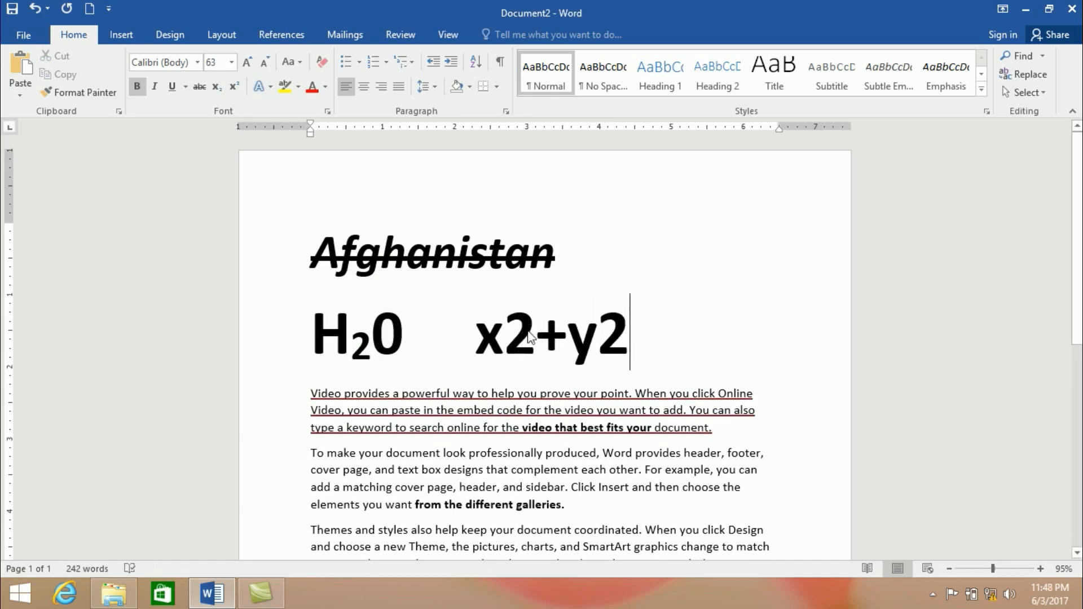
# Step: Format both 2s in the "x2+y2" expression as superscript
pyautogui.moveTo(523, 338); pyautogui.dragTo(517, 336)
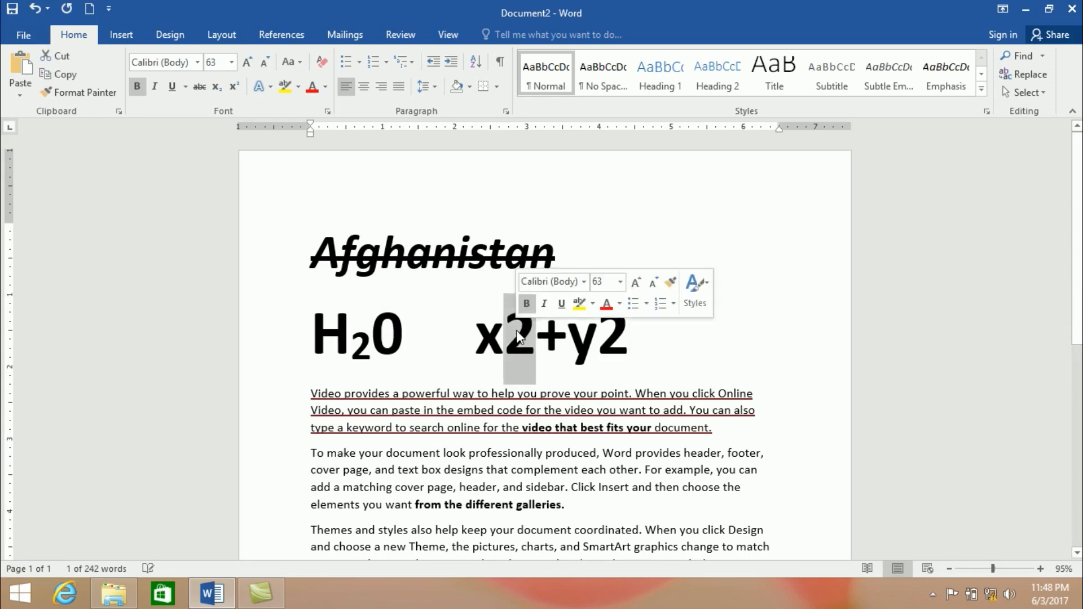
pyautogui.click(235, 86)
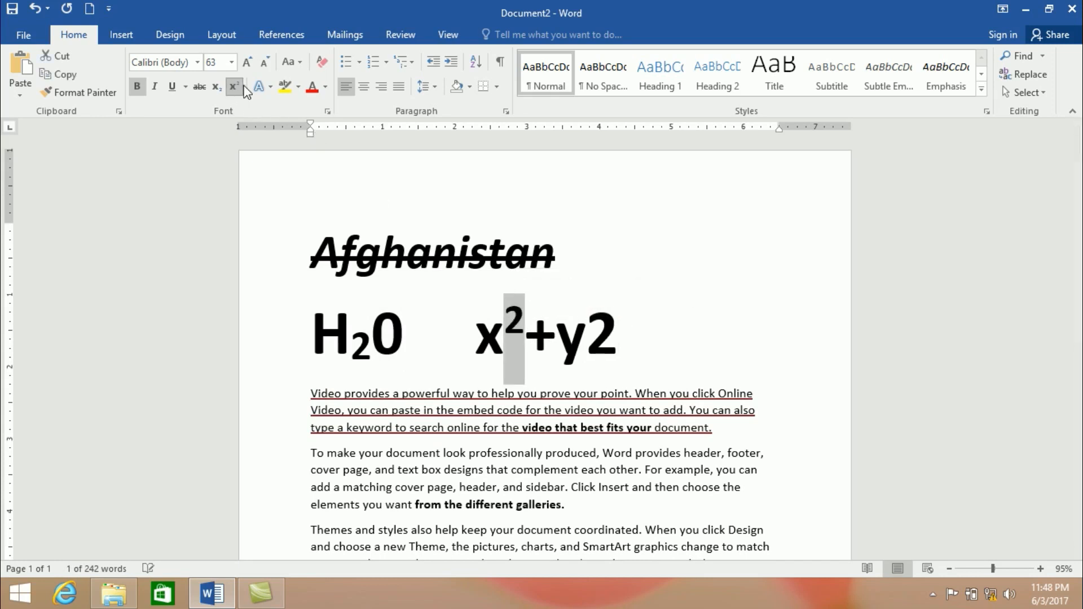
pyautogui.moveTo(620, 328); pyautogui.dragTo(587, 331)
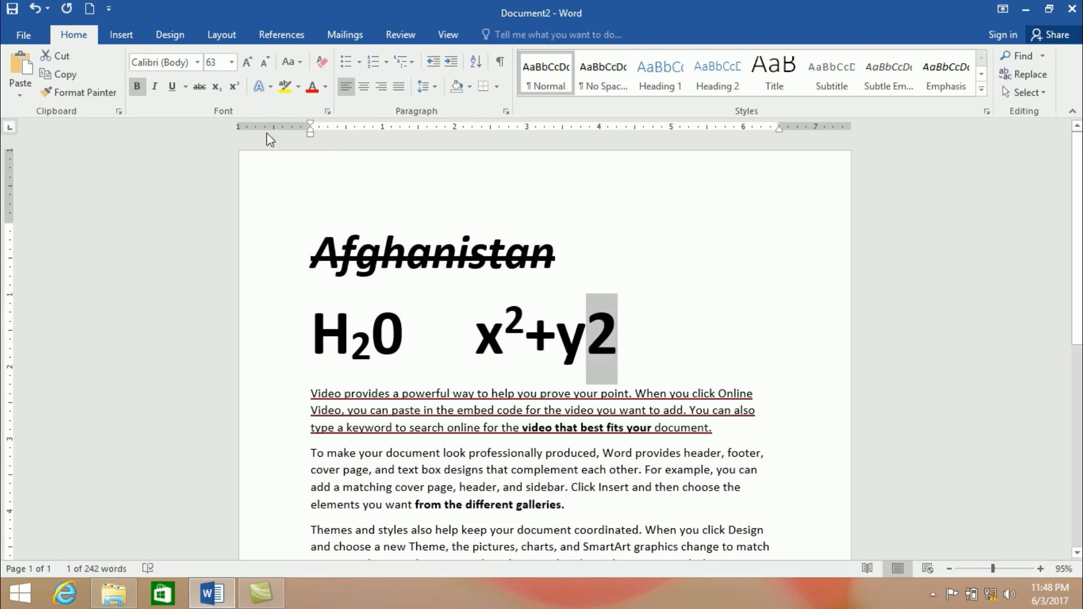
pyautogui.click(235, 86)
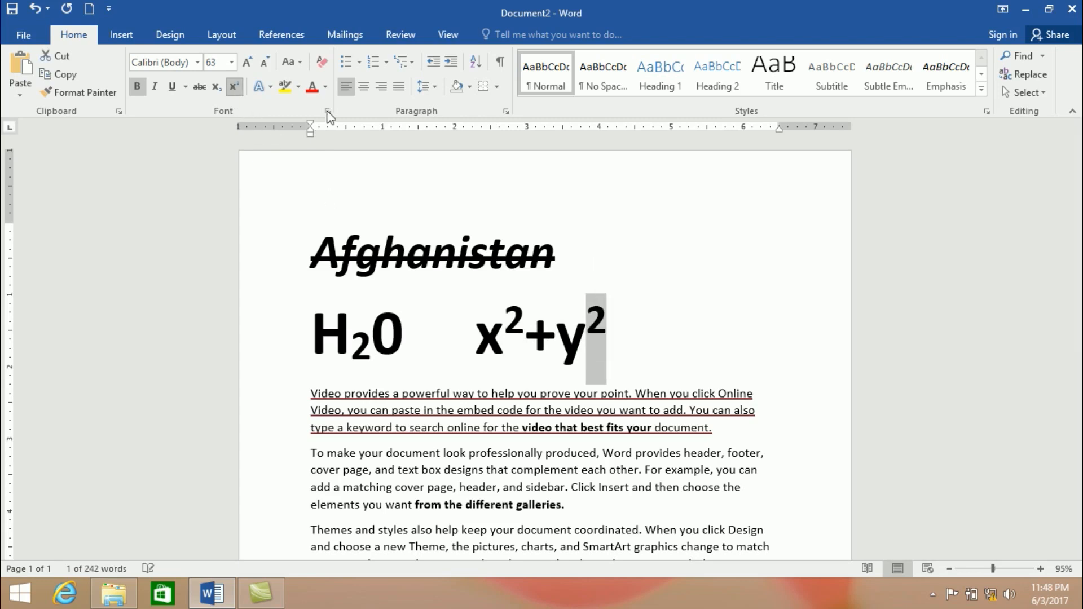
pyautogui.click(642, 326)
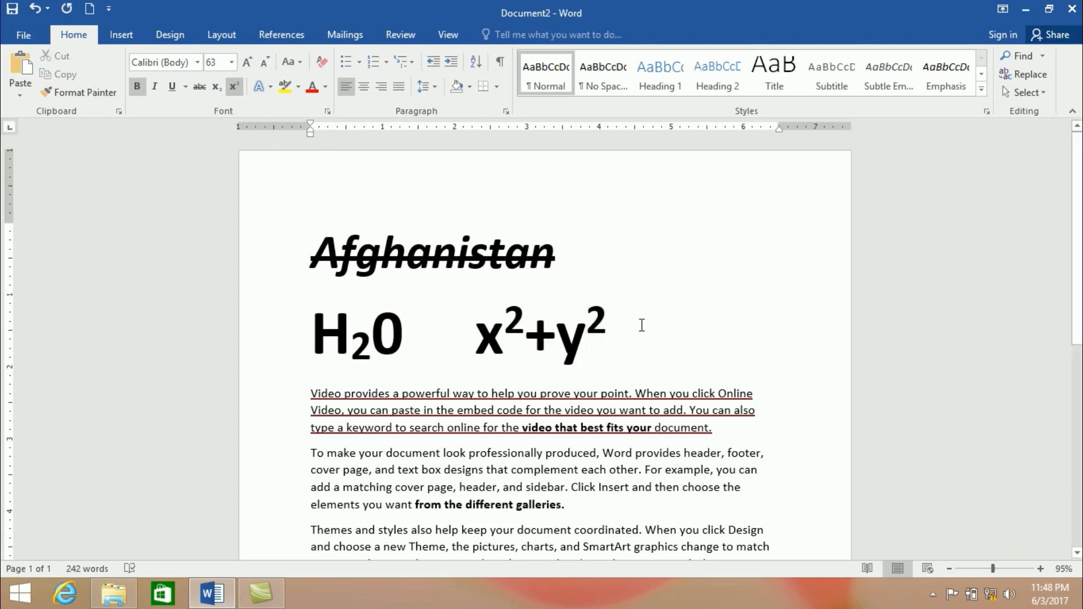
# Step: Delete the entire contents of the document
pyautogui.click(268, 91)
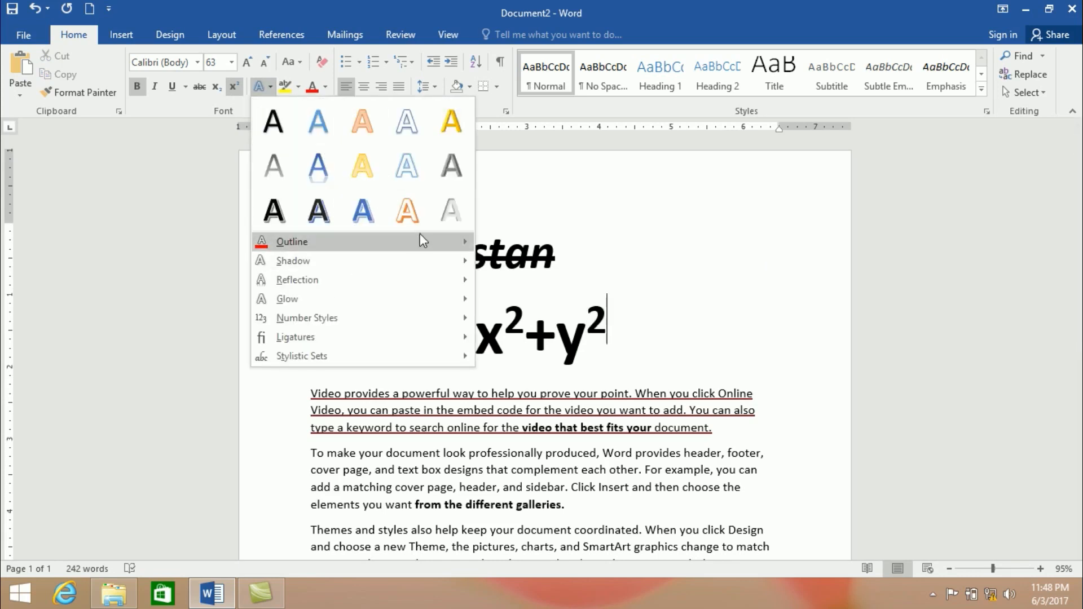
pyautogui.press('Escape')
pyautogui.hotkey('ctrl', 'a')
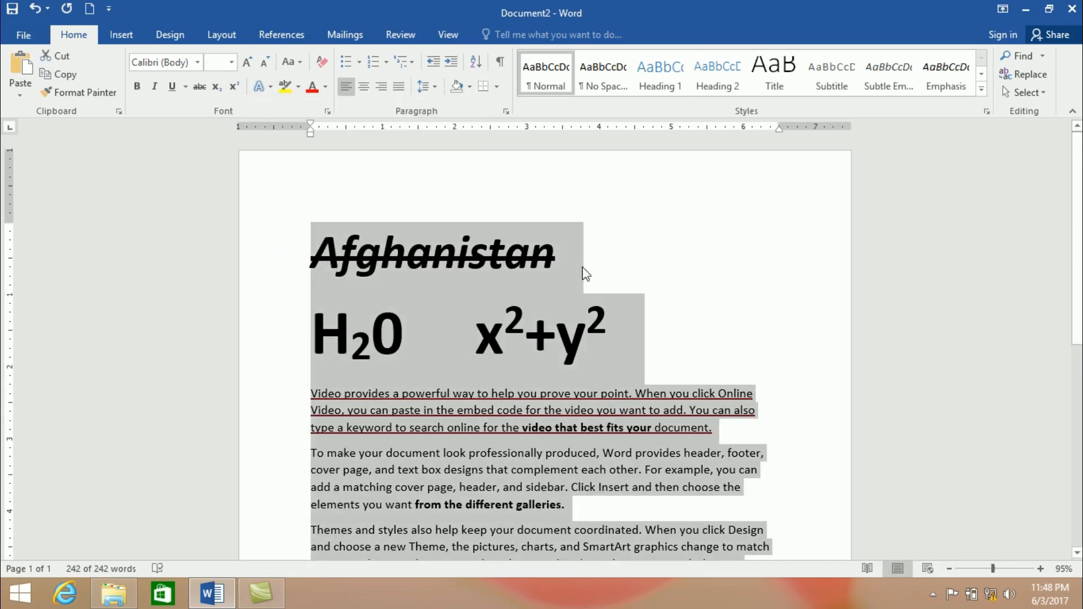
pyautogui.press('Delete')
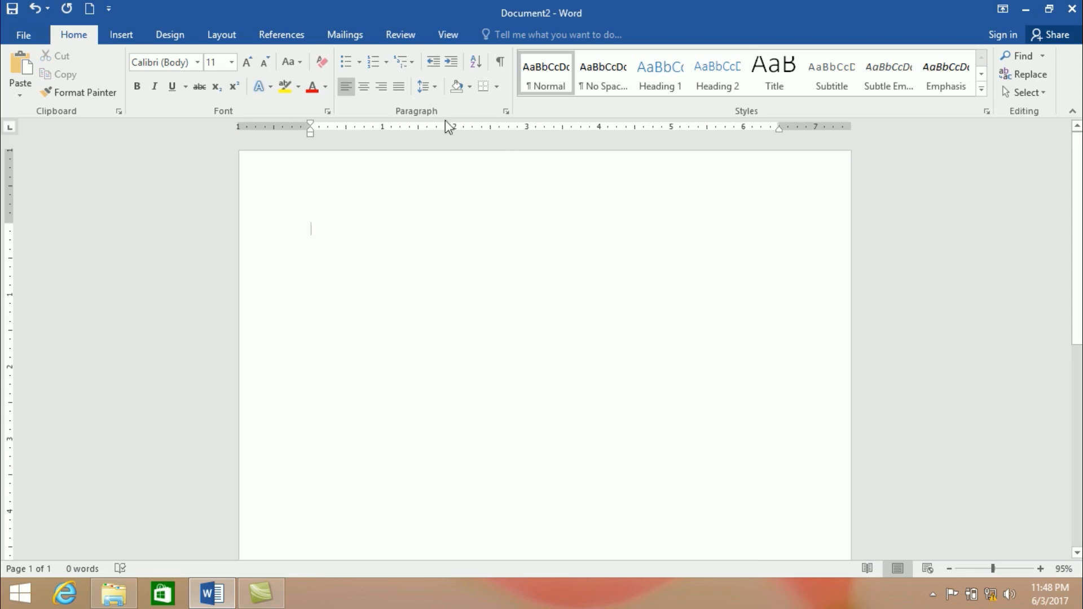
# Step: Enter the word "Afghanistan" as right-aligned text in the empty document
pyautogui.click(387, 90)
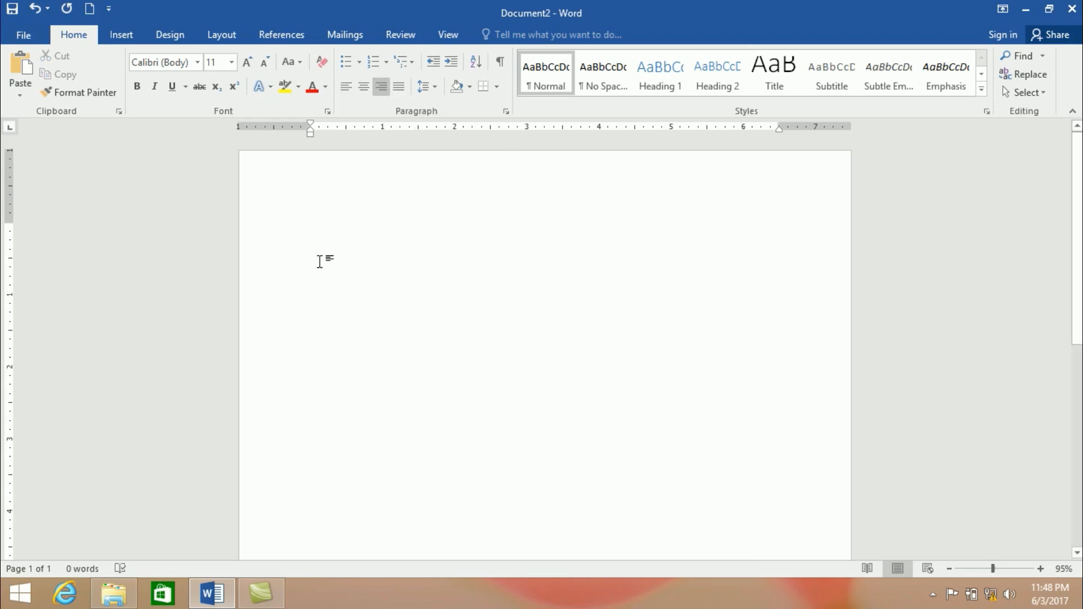
pyautogui.click(263, 88)
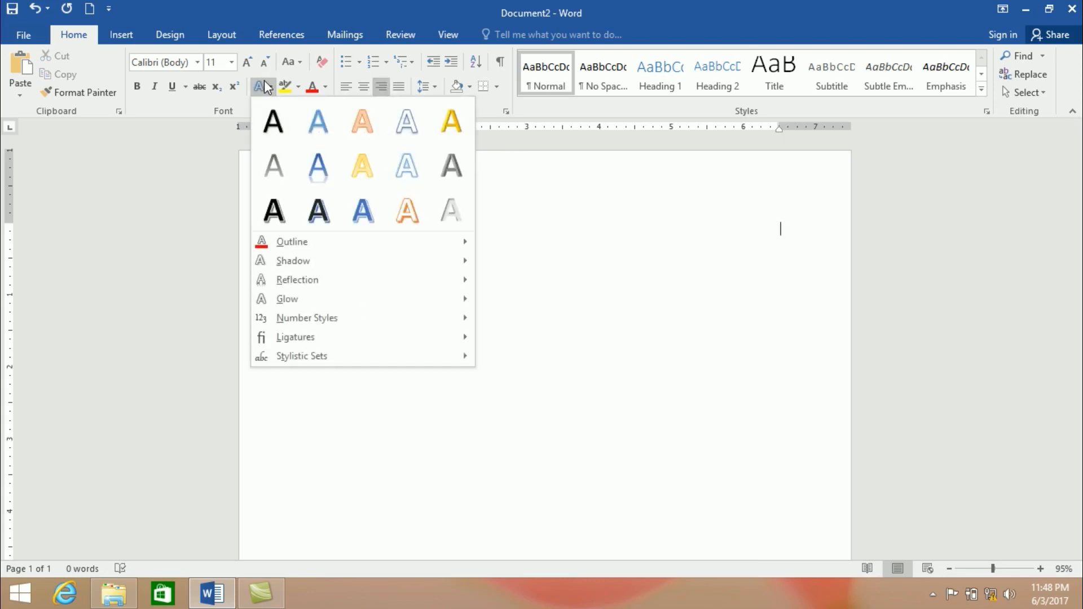
pyautogui.click(548, 513)
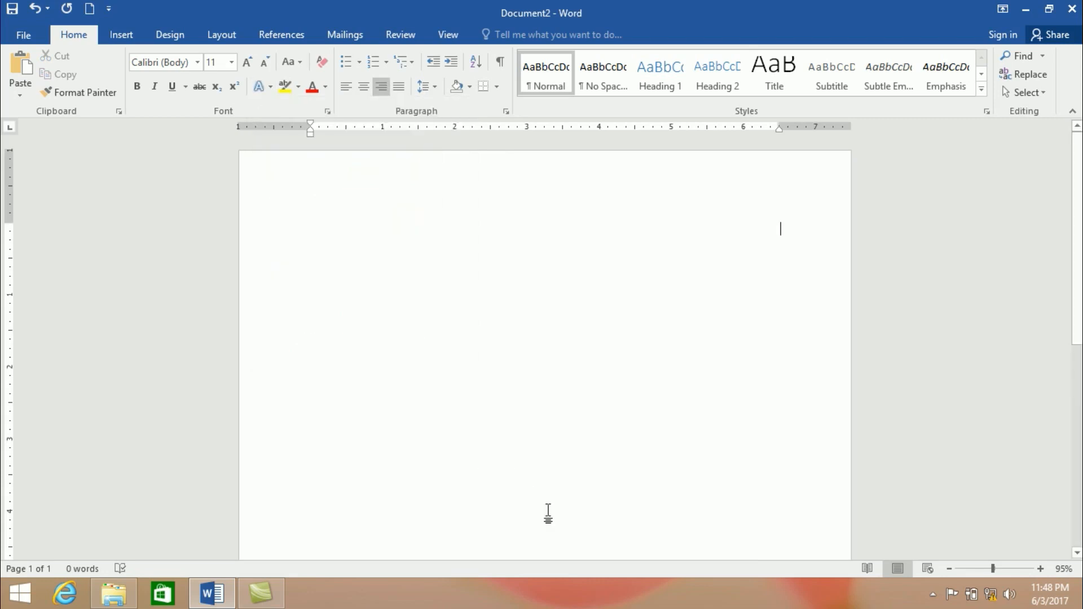
pyautogui.write('Afghanistan')
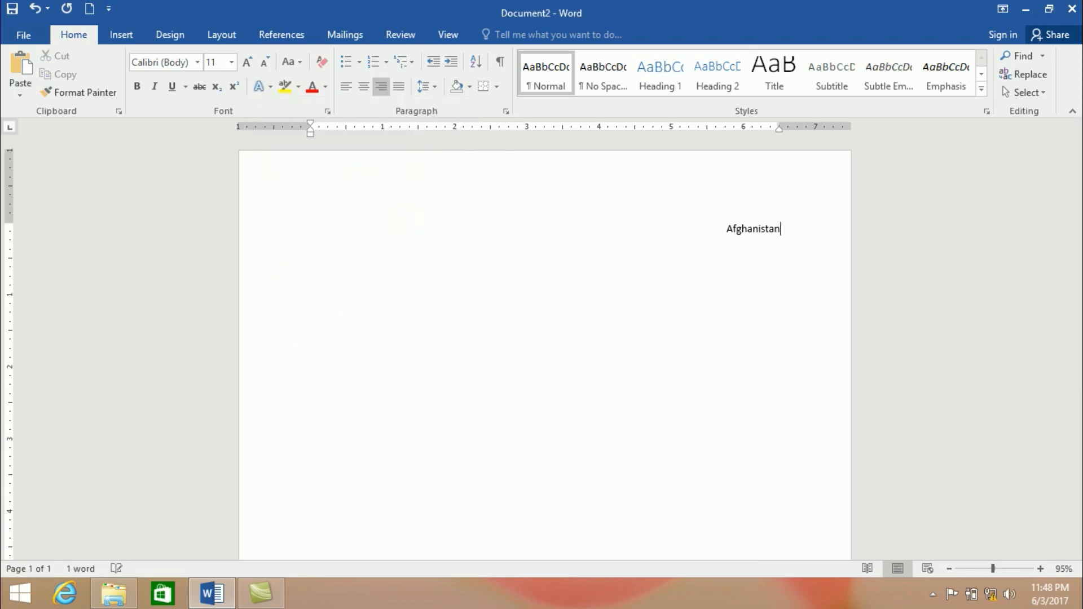
# Step: Enlarge the word "Afghanistan" to font size 16 and give it the white-filled text effect with a dark blue outline
pyautogui.hotkey('ctrl', 'a')
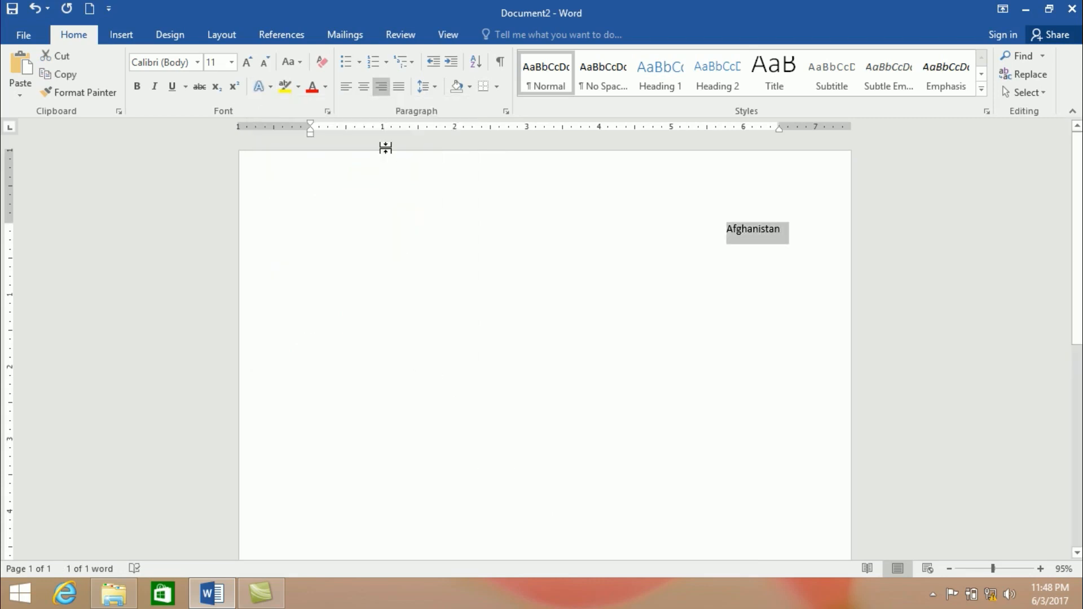
pyautogui.click(250, 63)
pyautogui.click(249, 63)
pyautogui.click(250, 63)
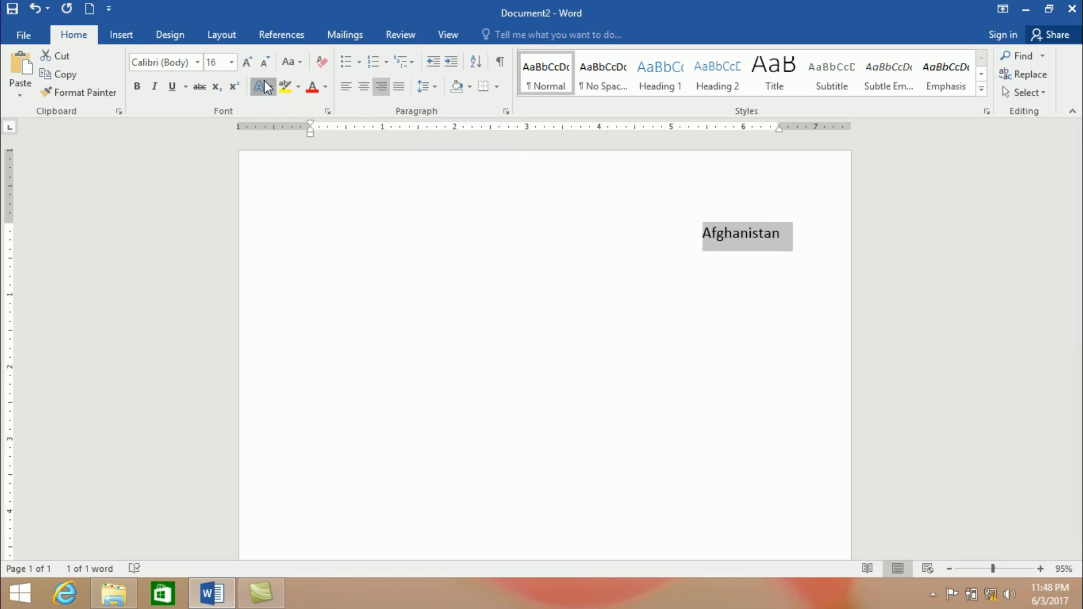
pyautogui.click(261, 86)
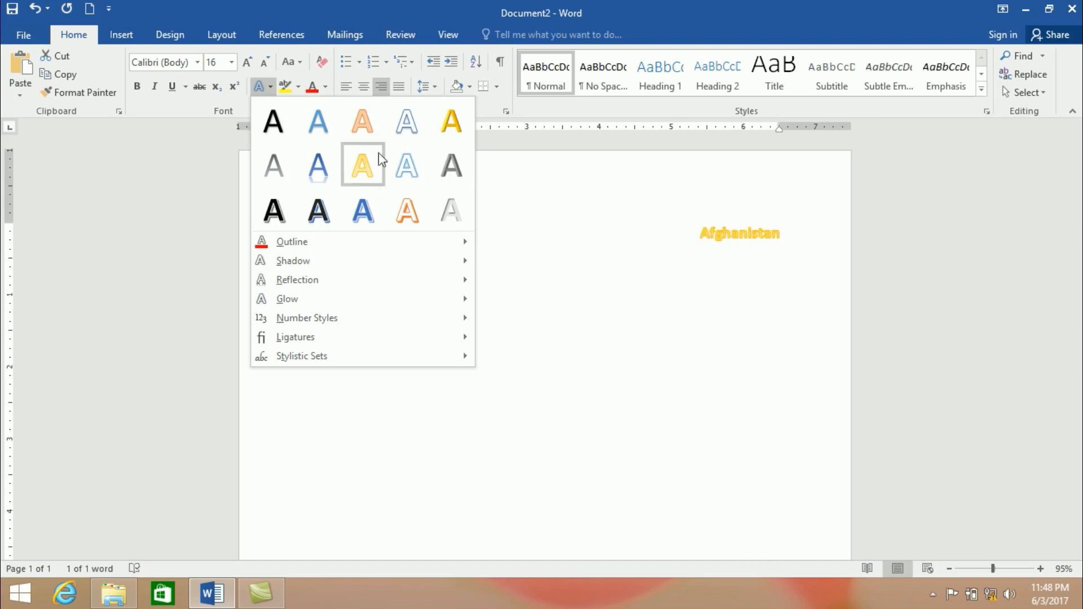
pyautogui.click(409, 123)
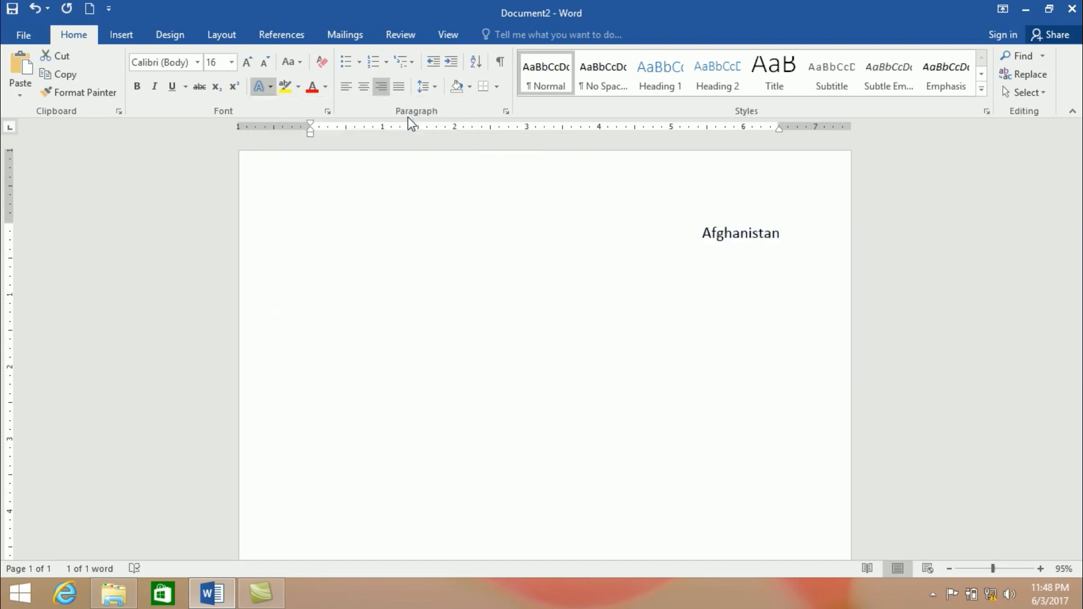
# Step: Enlarge the outlined "Afghanistan" text to font size 80
pyautogui.click(247, 62)
pyautogui.click(247, 62)
pyautogui.click(248, 62)
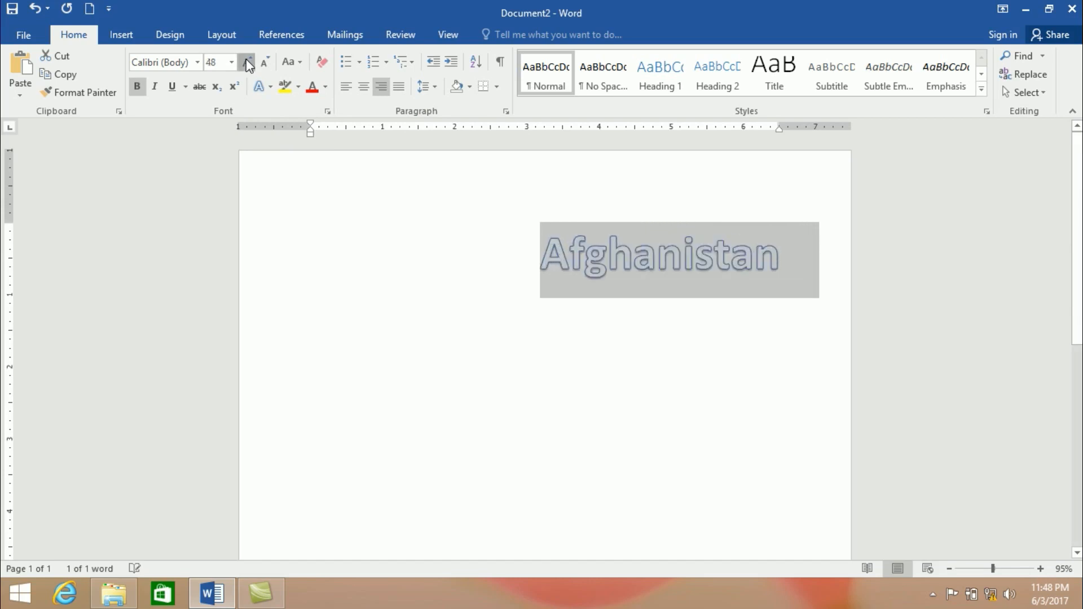
pyautogui.click(247, 62)
pyautogui.click(268, 63)
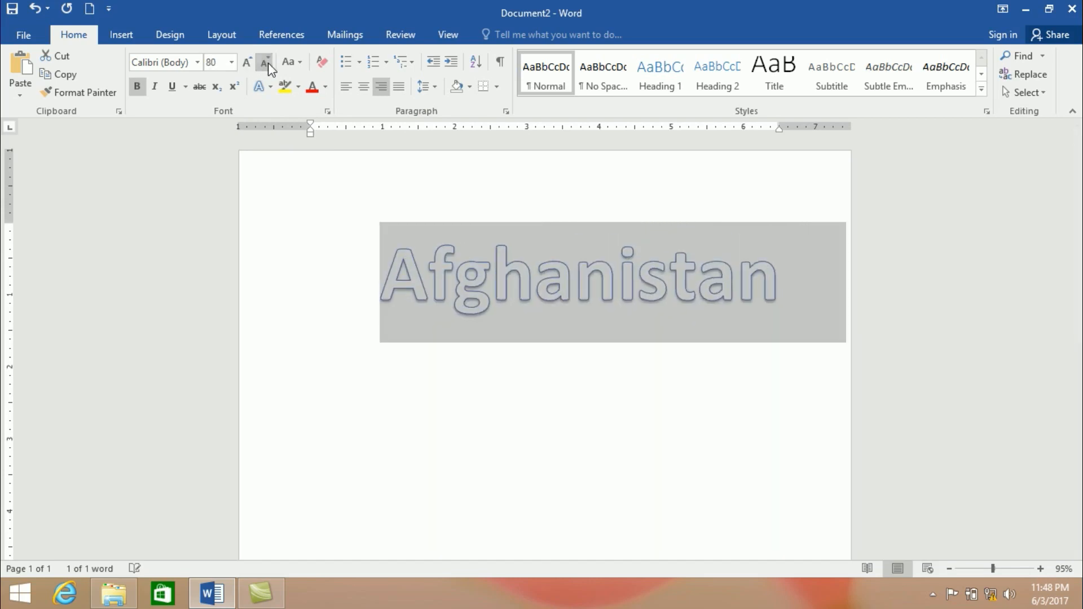
# Step: Change the text outline color of the word "Afghanistan" to the standard Red
pyautogui.click(270, 87)
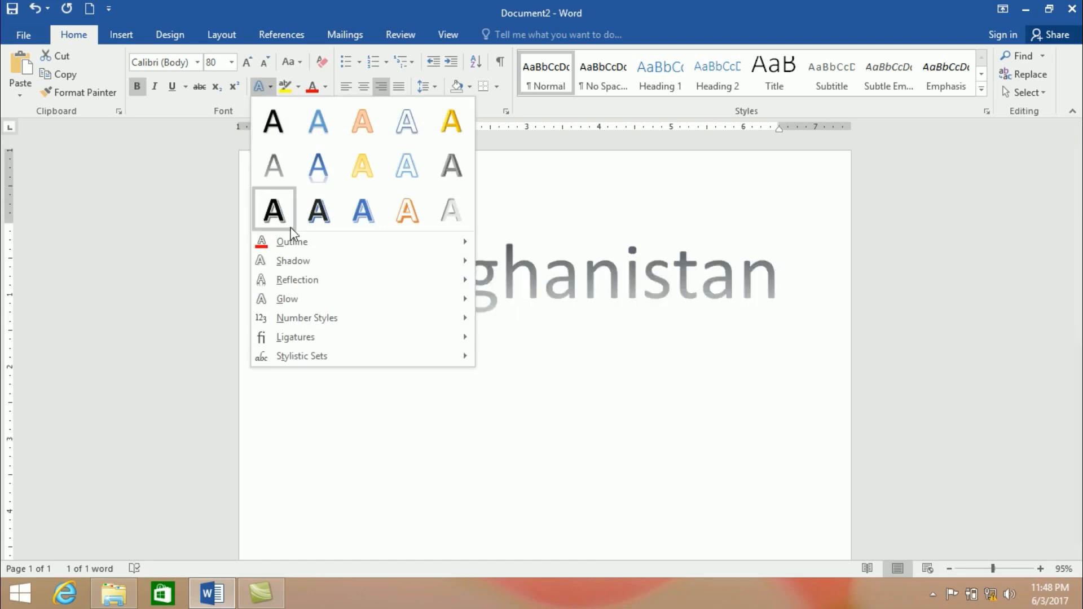
pyautogui.moveTo(293, 242)
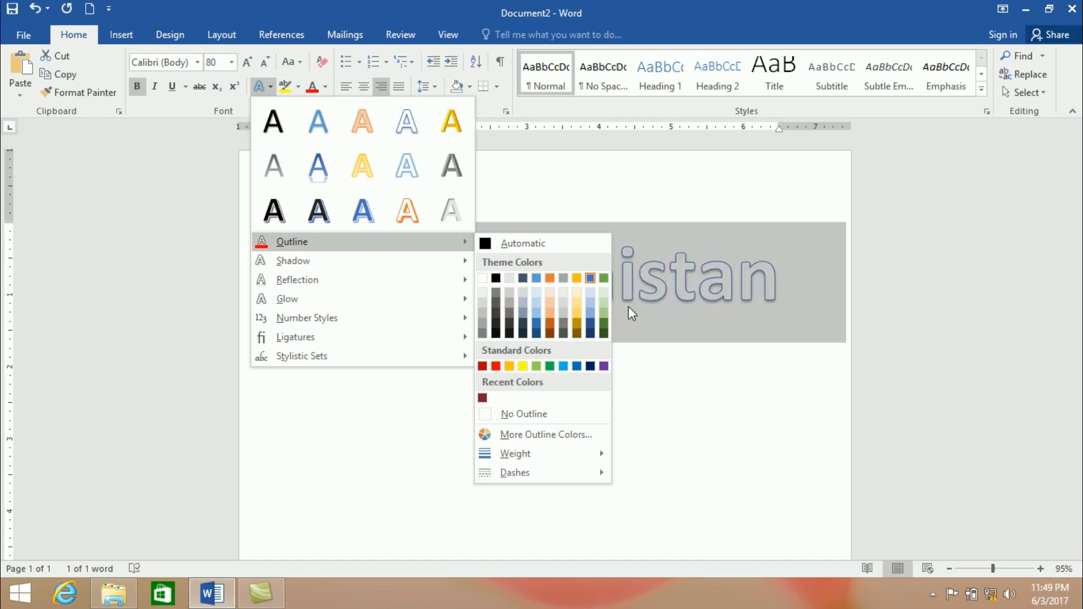
pyautogui.click(497, 367)
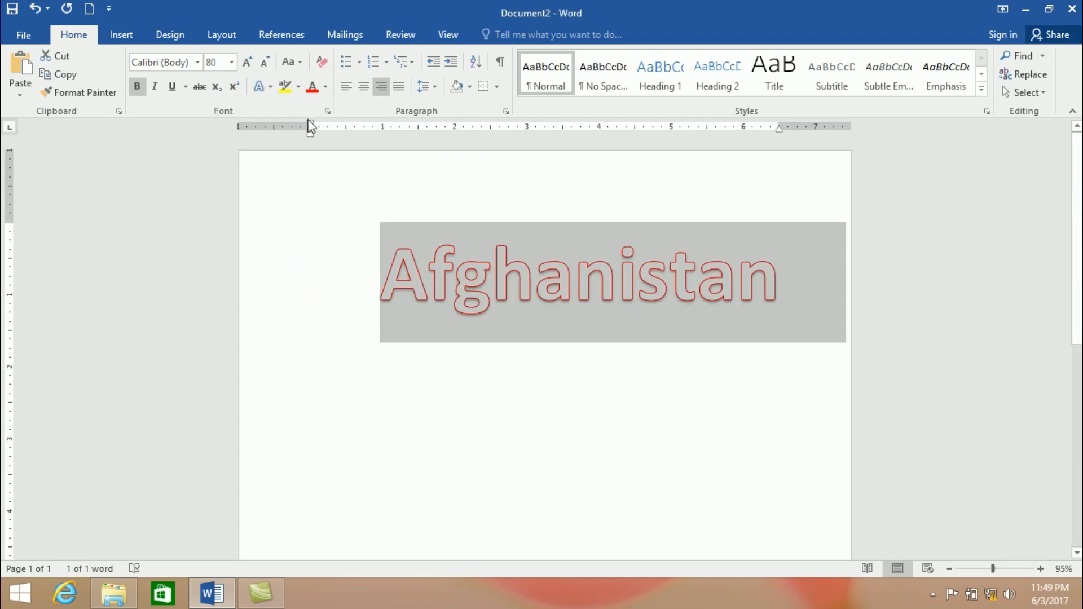
# Step: Remove the outline from the "Afghanistan" text with the No Outline option
pyautogui.click(266, 90)
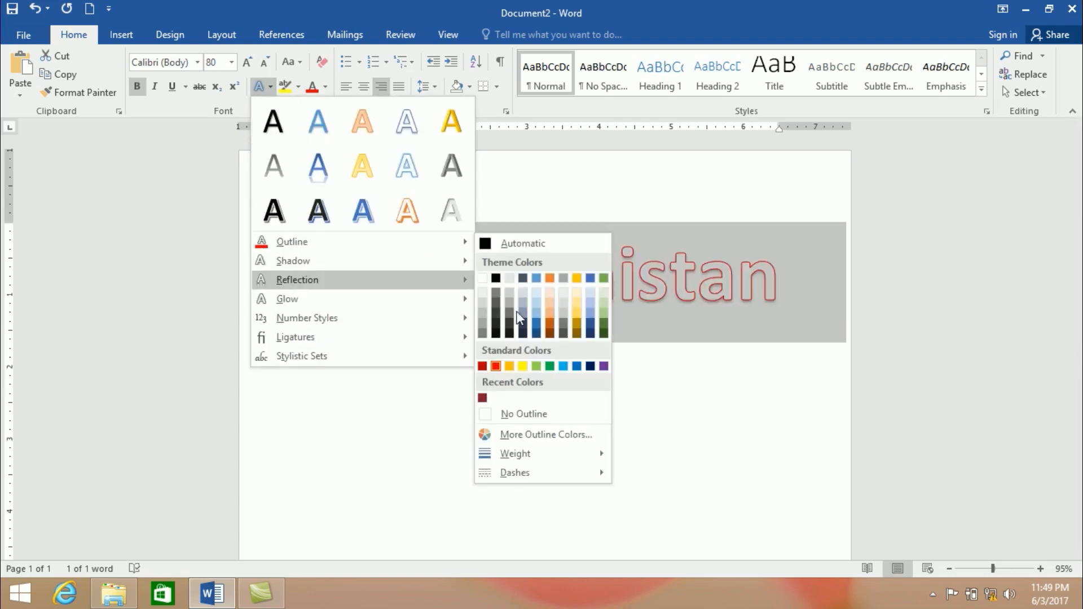
pyautogui.click(519, 416)
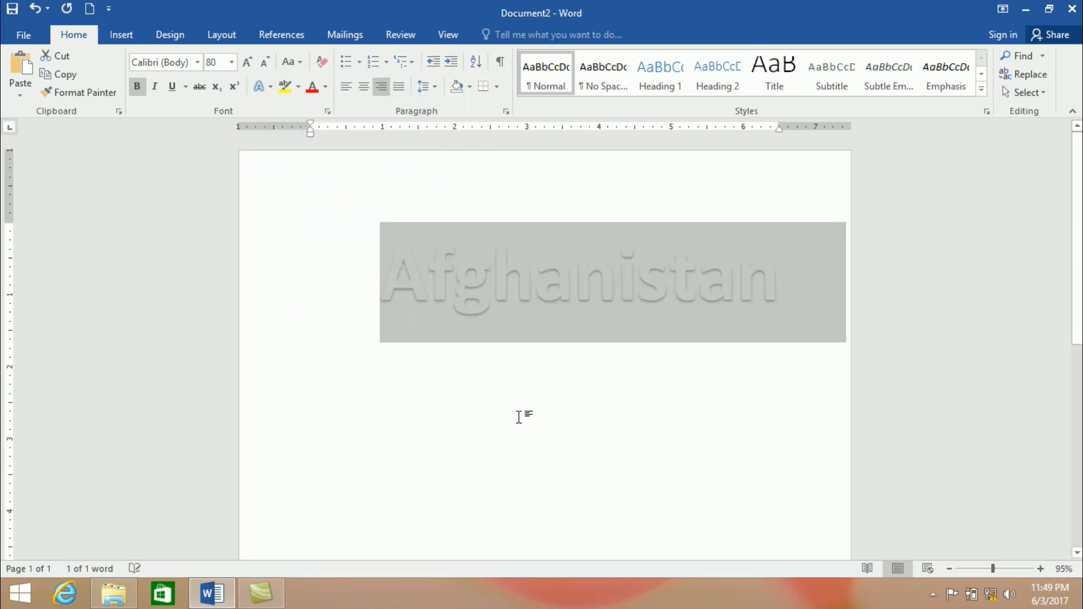
pyautogui.click(499, 419)
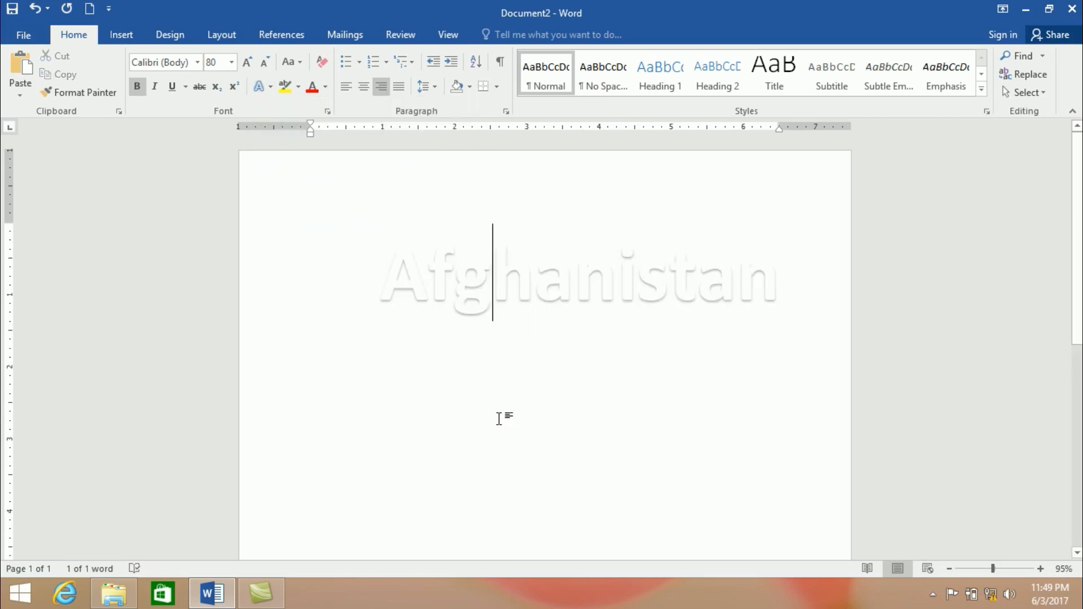
# Step: Give the word "Afghanistan" a custom pink text outline with RGB values 255, 0, 102
pyautogui.click(579, 281)
pyautogui.doubleClick(579, 281)
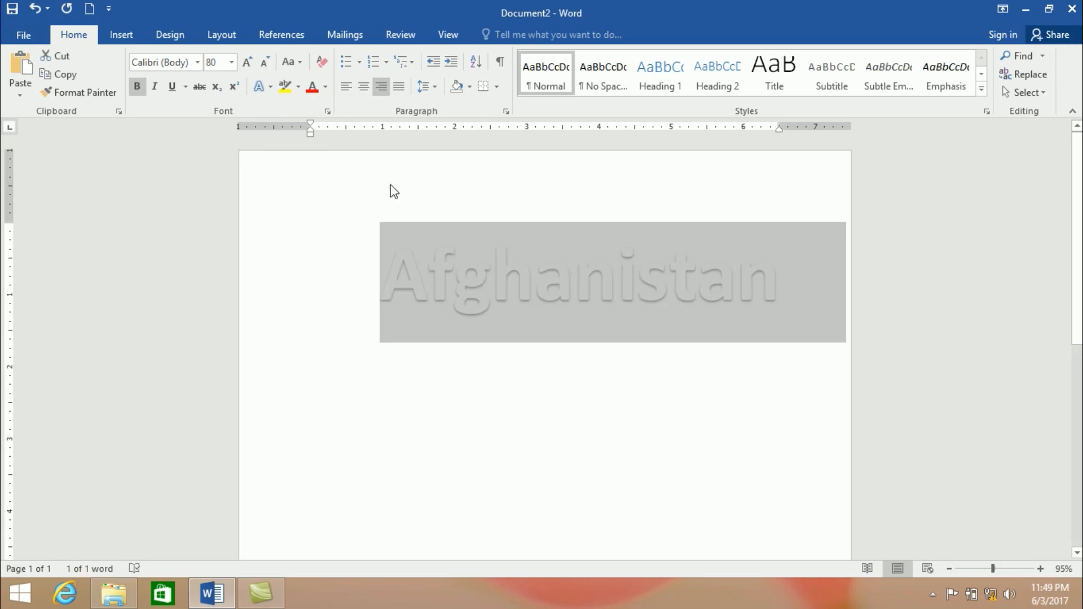
pyautogui.click(258, 90)
pyautogui.moveTo(353, 240)
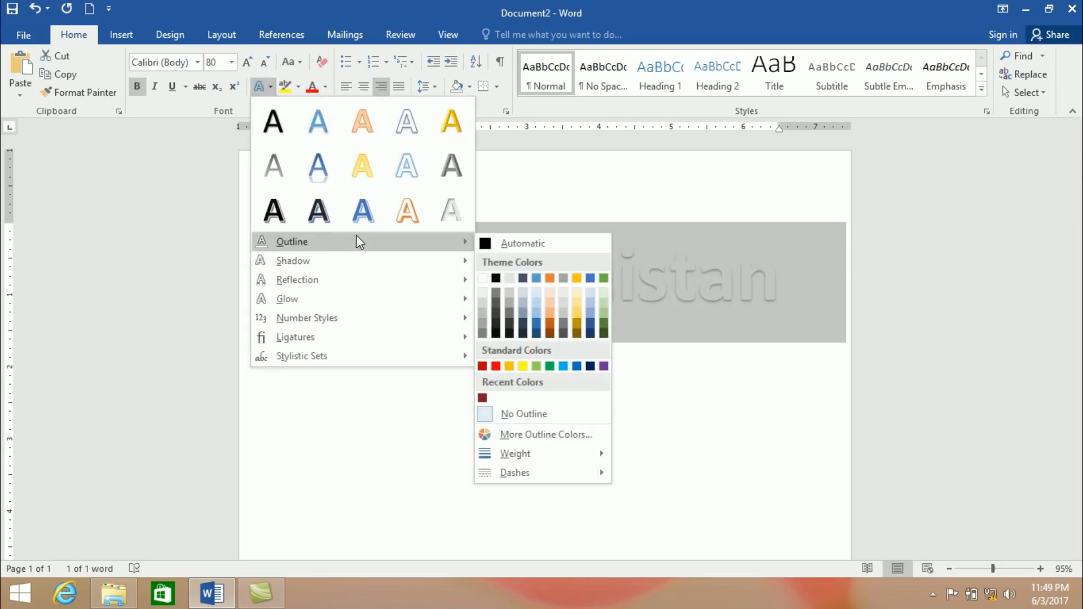
pyautogui.moveTo(533, 450)
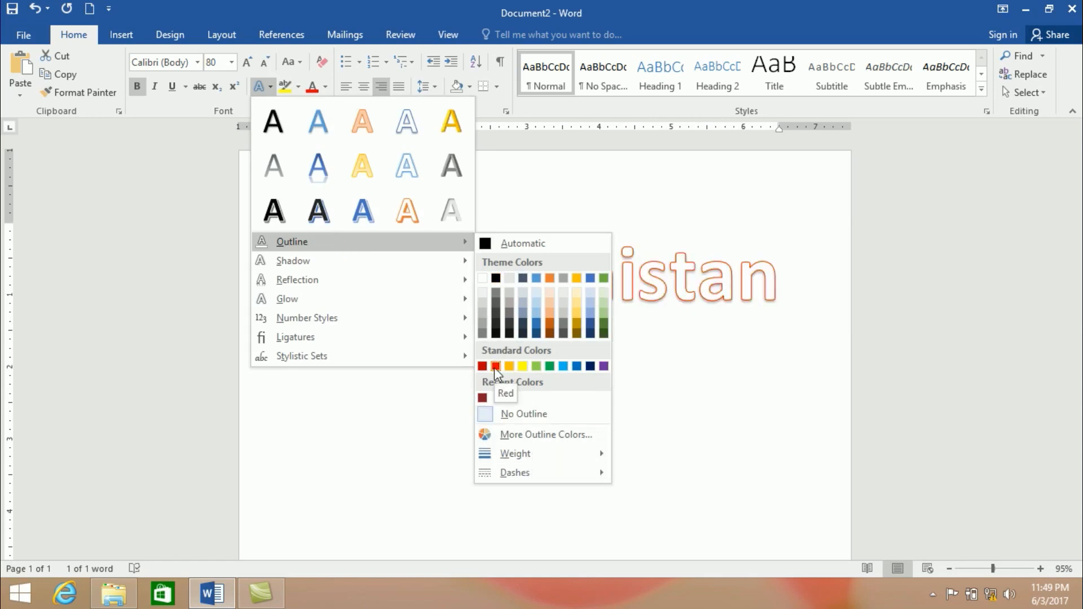
pyautogui.click(517, 437)
pyautogui.click(526, 296)
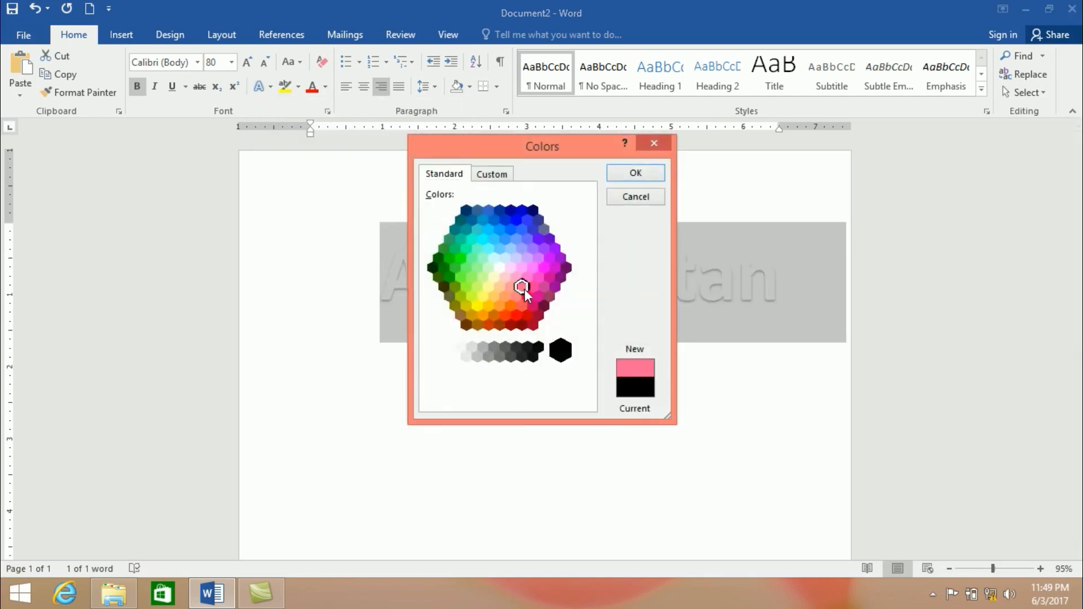
pyautogui.click(490, 175)
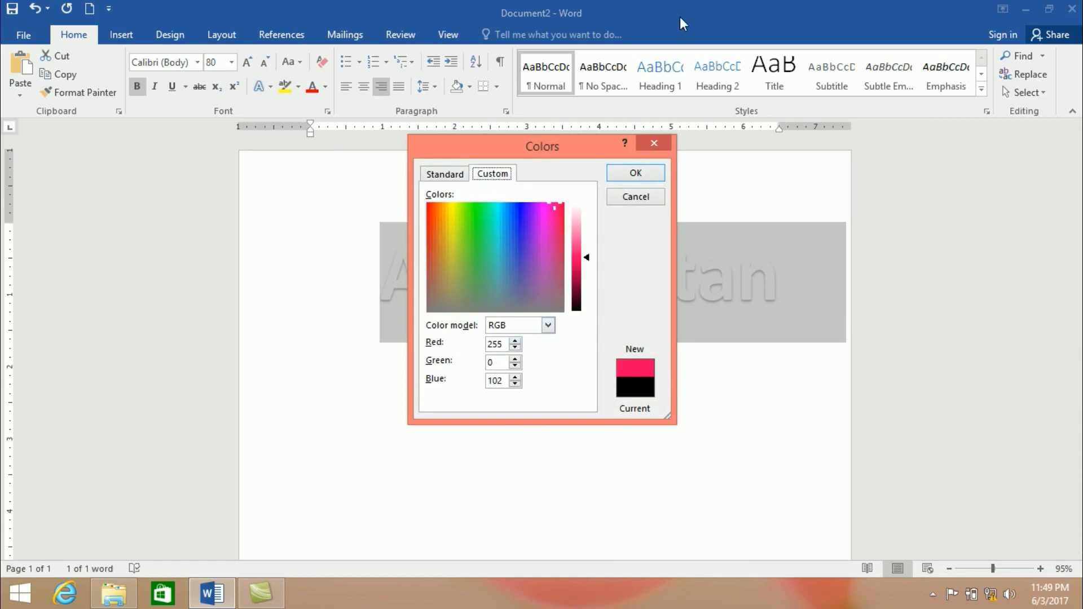
pyautogui.click(633, 173)
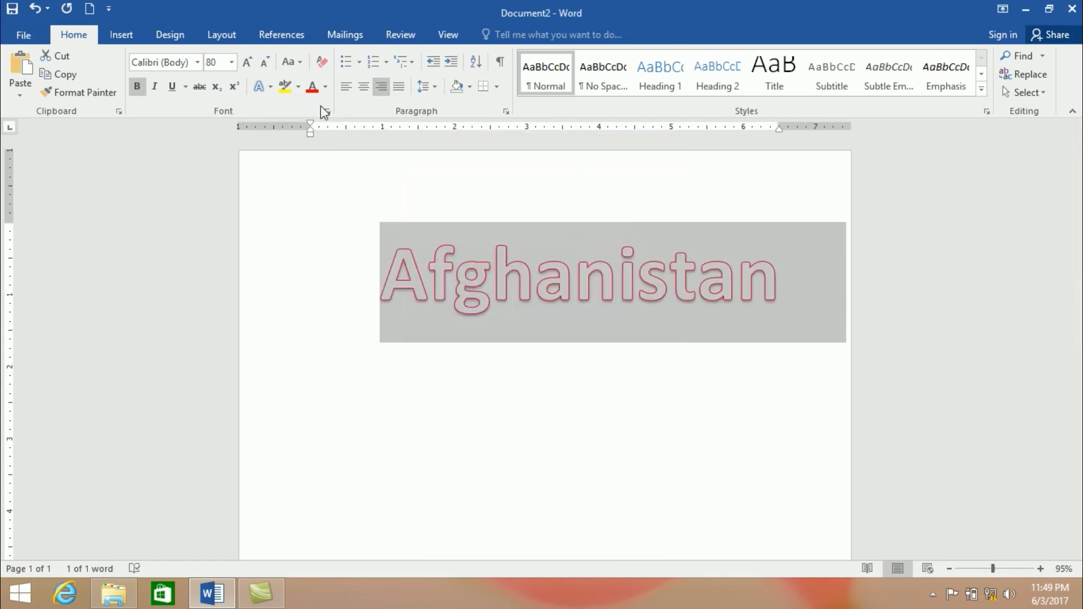
# Step: Set the pink outline of "Afghanistan" to a weight of 4½ pt with a solid line style
pyautogui.click(258, 87)
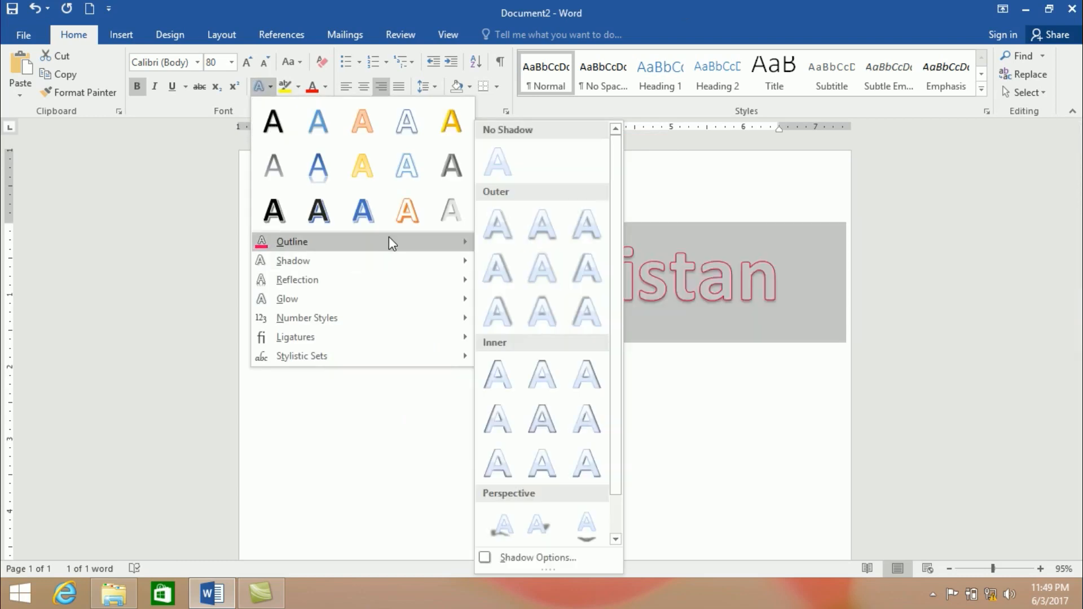
pyautogui.moveTo(392, 243)
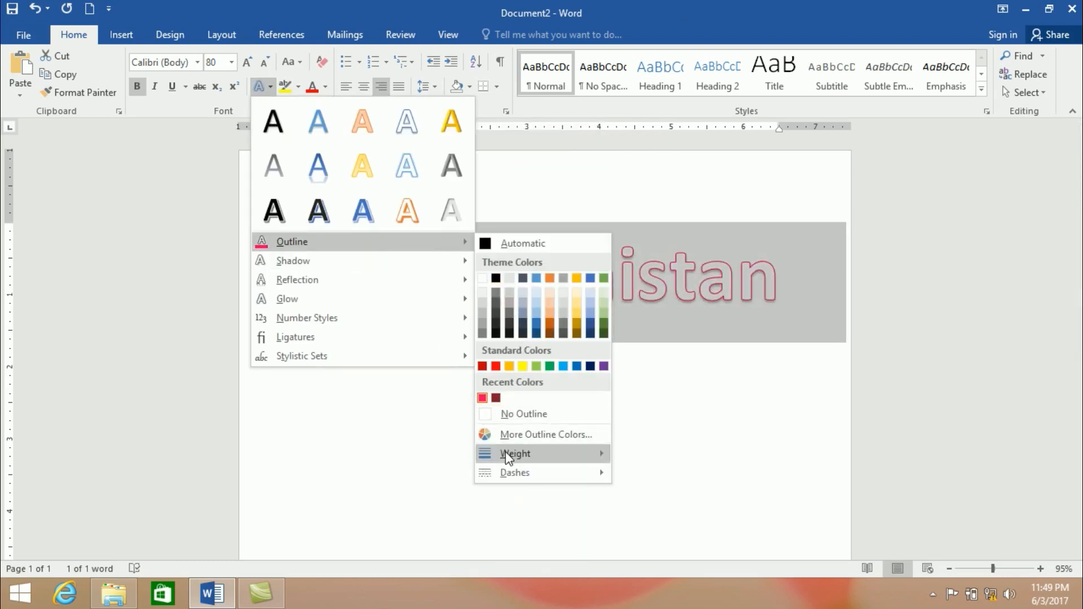
pyautogui.moveTo(508, 457)
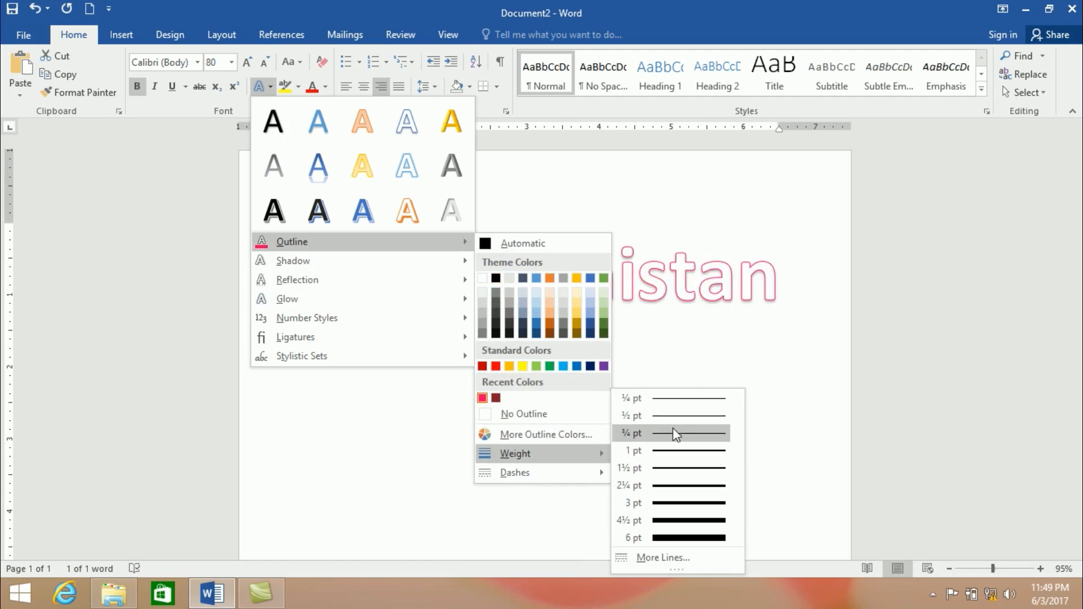
pyautogui.click(680, 522)
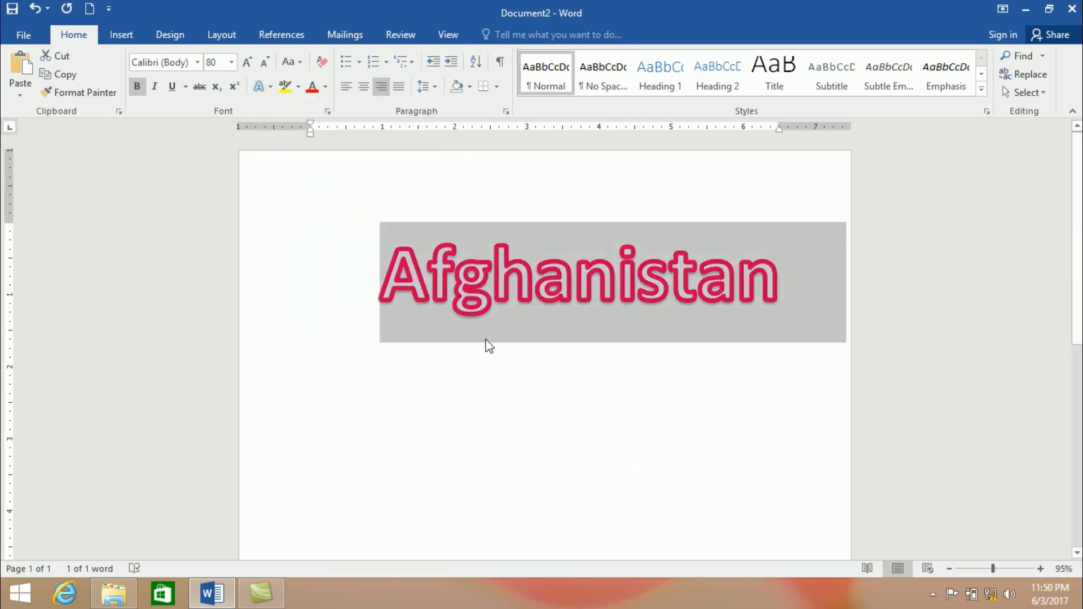
pyautogui.click(268, 90)
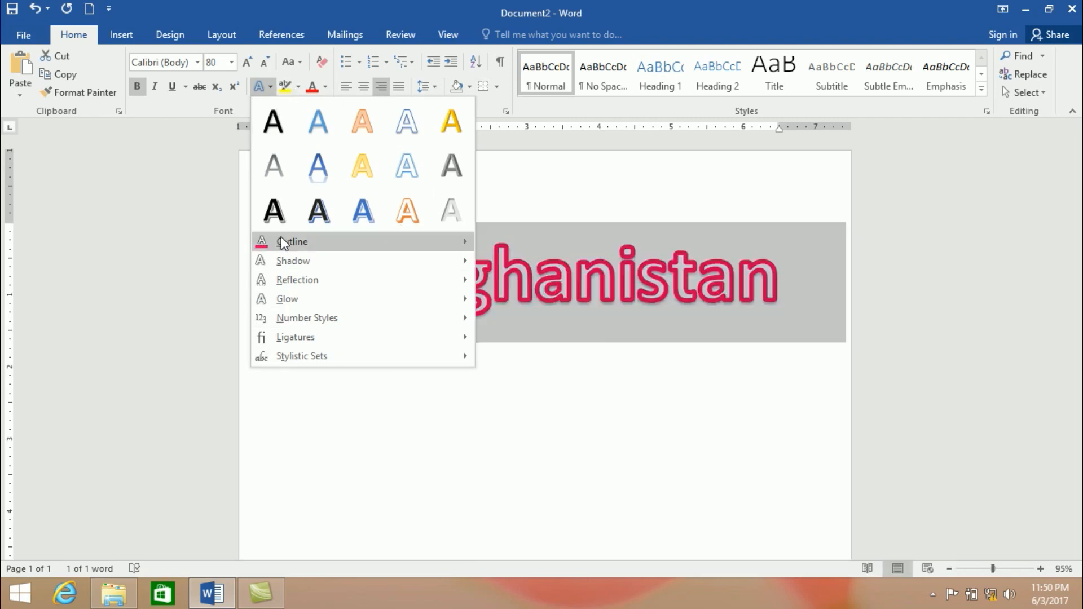
pyautogui.moveTo(285, 242)
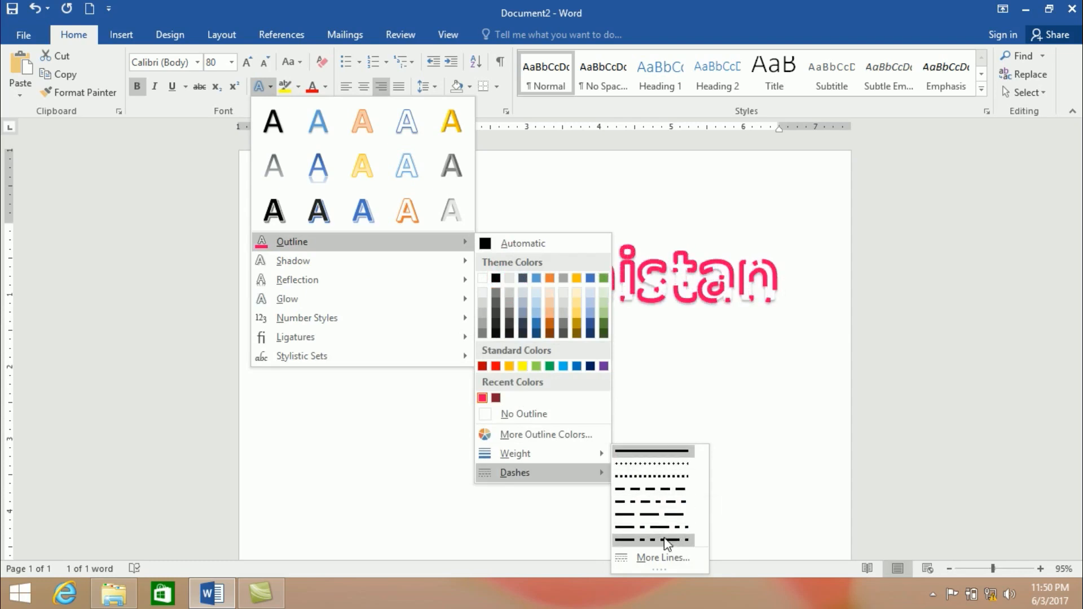
pyautogui.click(673, 459)
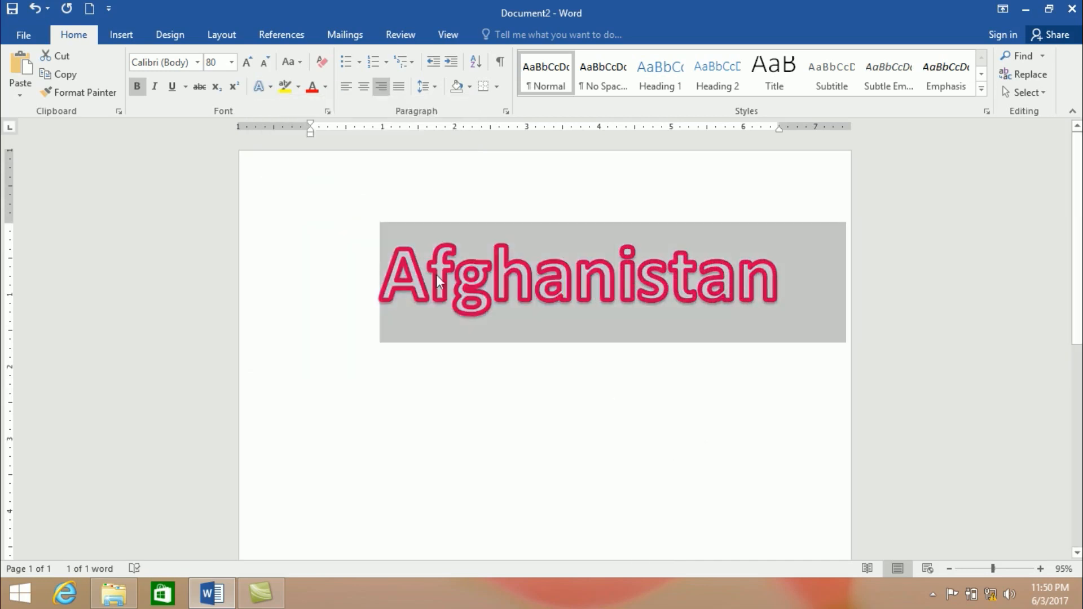
# Step: Apply the diagonal lower-right perspective shadow to the "Afghanistan" text
pyautogui.click(295, 69)
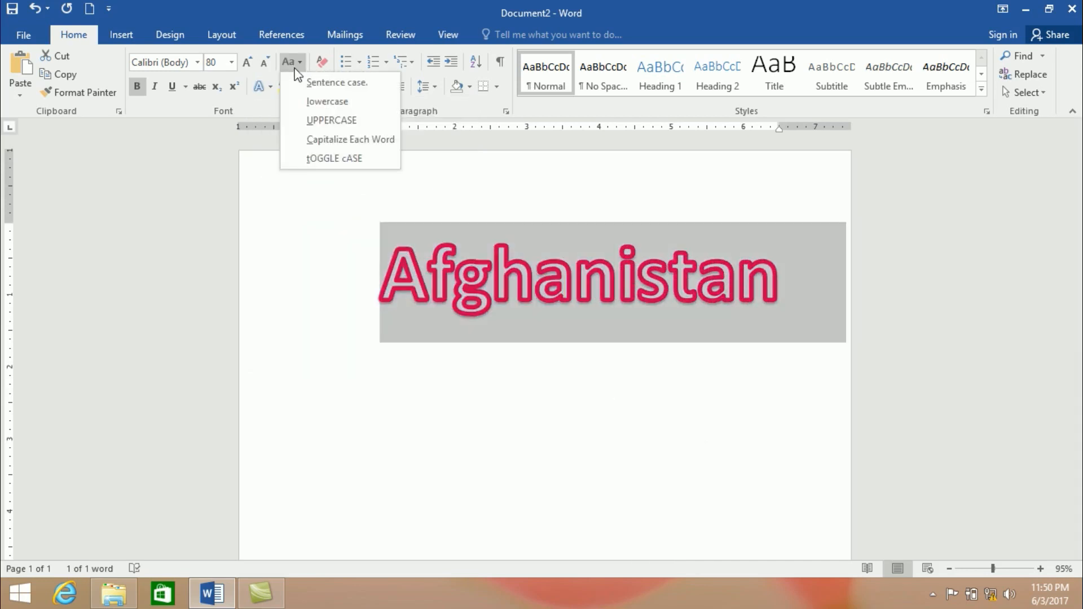
pyautogui.click(260, 88)
pyautogui.click(260, 88)
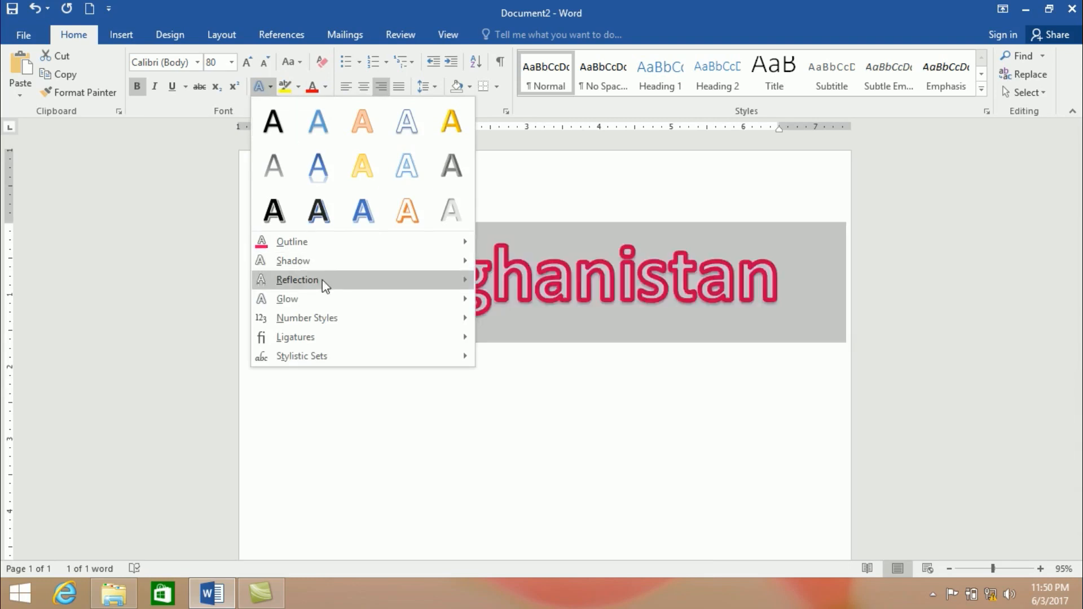
pyautogui.moveTo(327, 260)
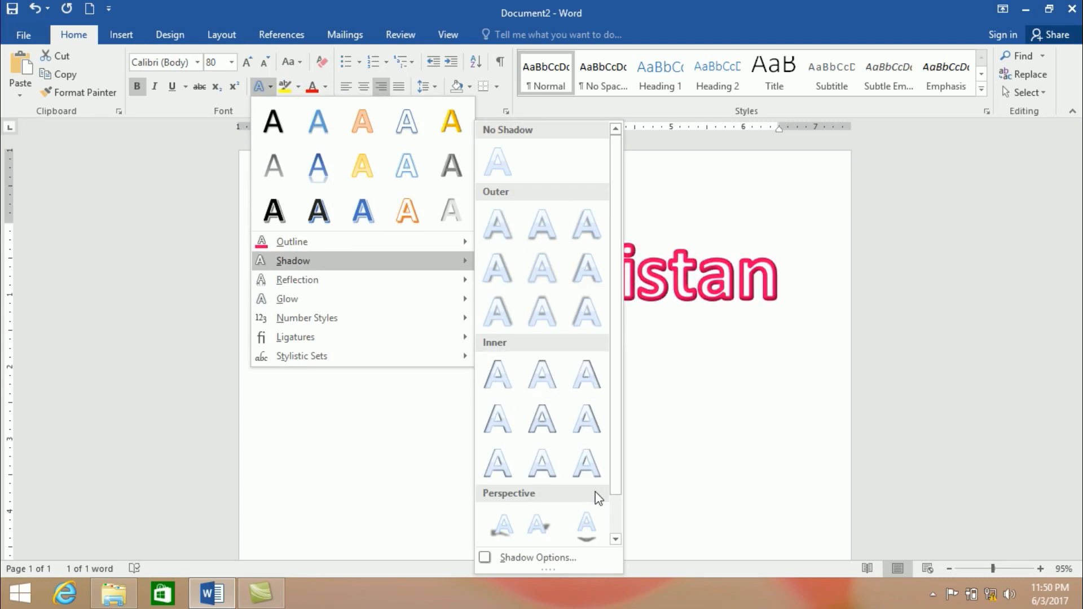
pyautogui.moveTo(615, 455); pyautogui.dragTo(618, 497)
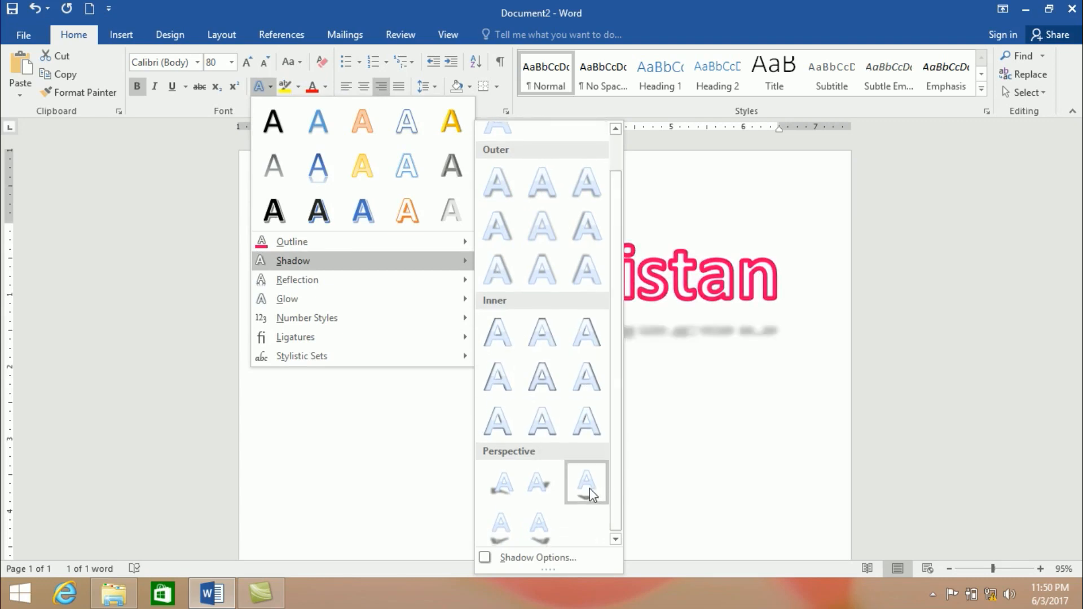
pyautogui.click(538, 533)
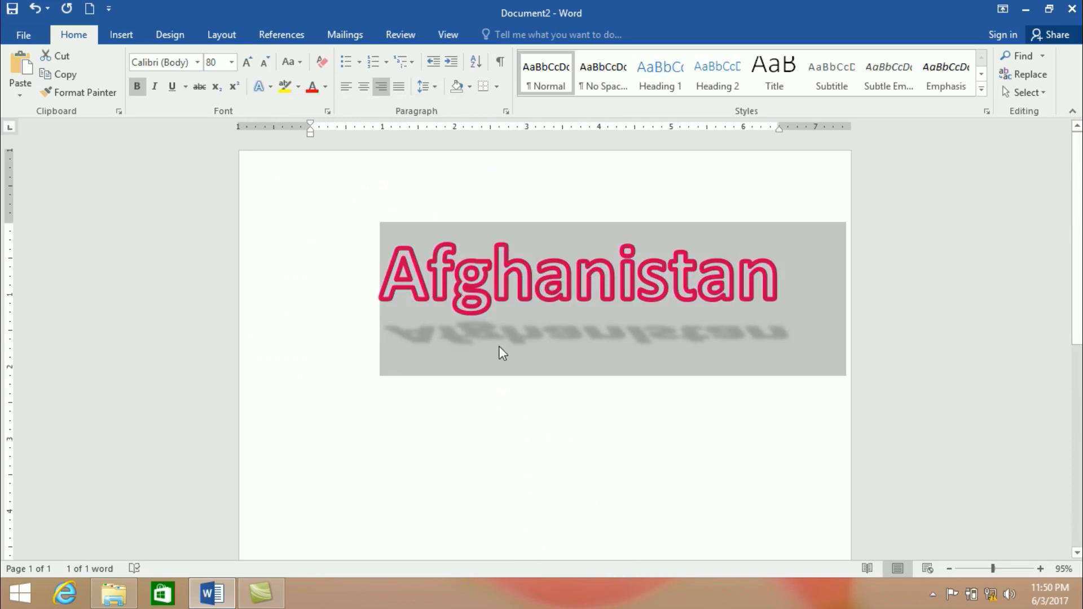
# Step: Add the reflection variation at the center of the variations grid to the "Afghanistan" text
pyautogui.click(259, 87)
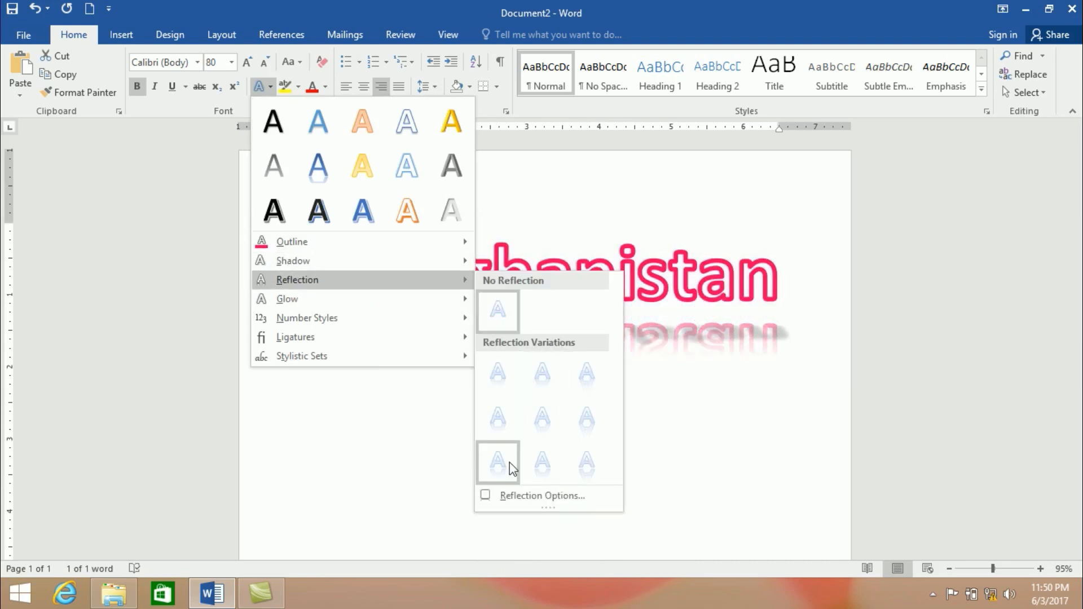
pyautogui.click(542, 419)
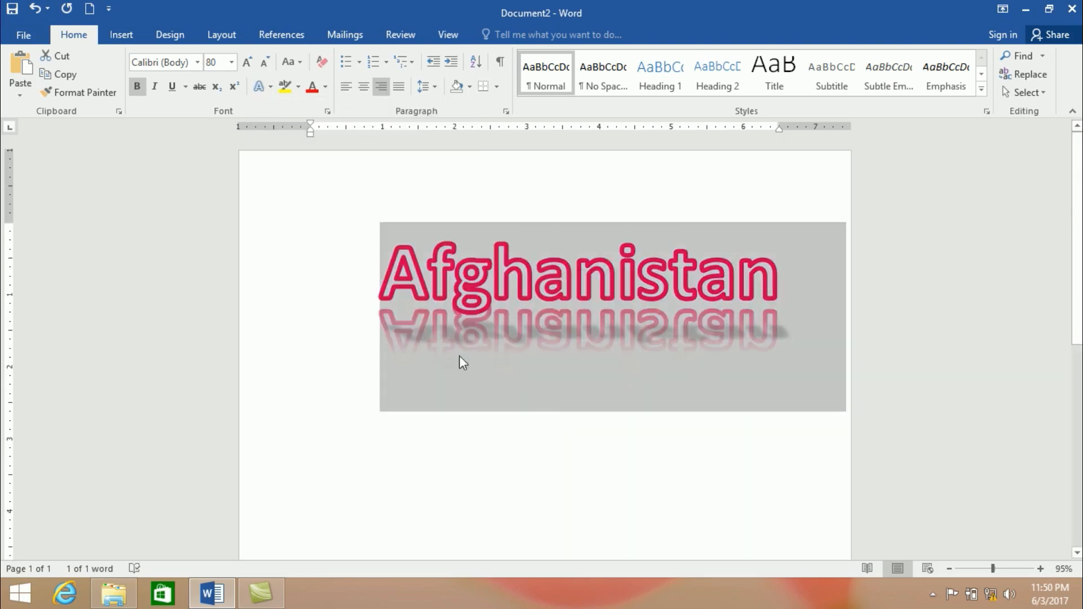
pyautogui.click(434, 451)
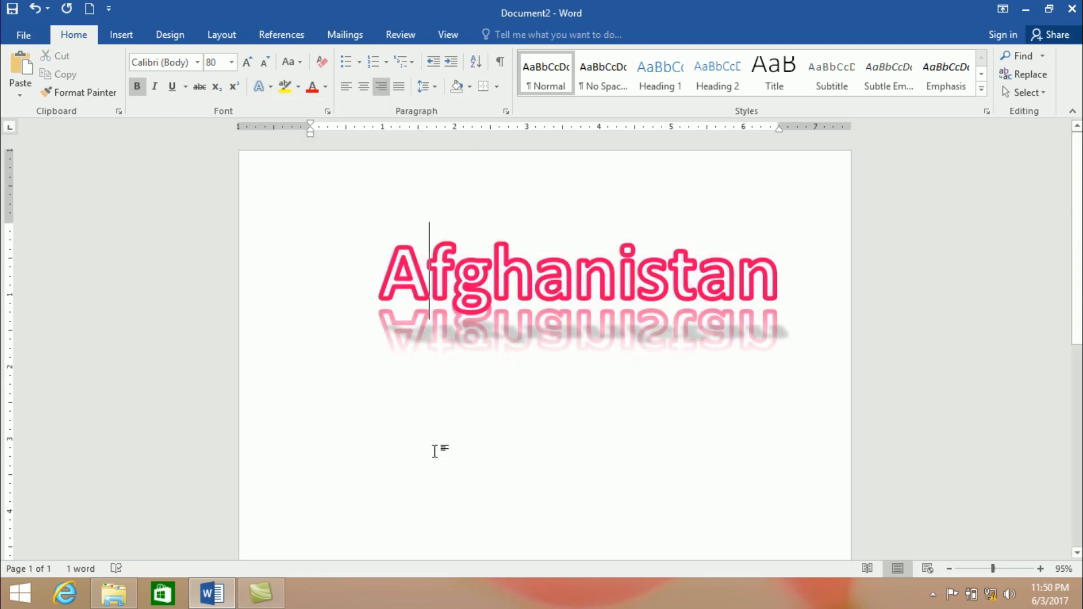
# Step: Add the largest yellow glow variation around the word "Afghanistan"
pyautogui.doubleClick(565, 331)
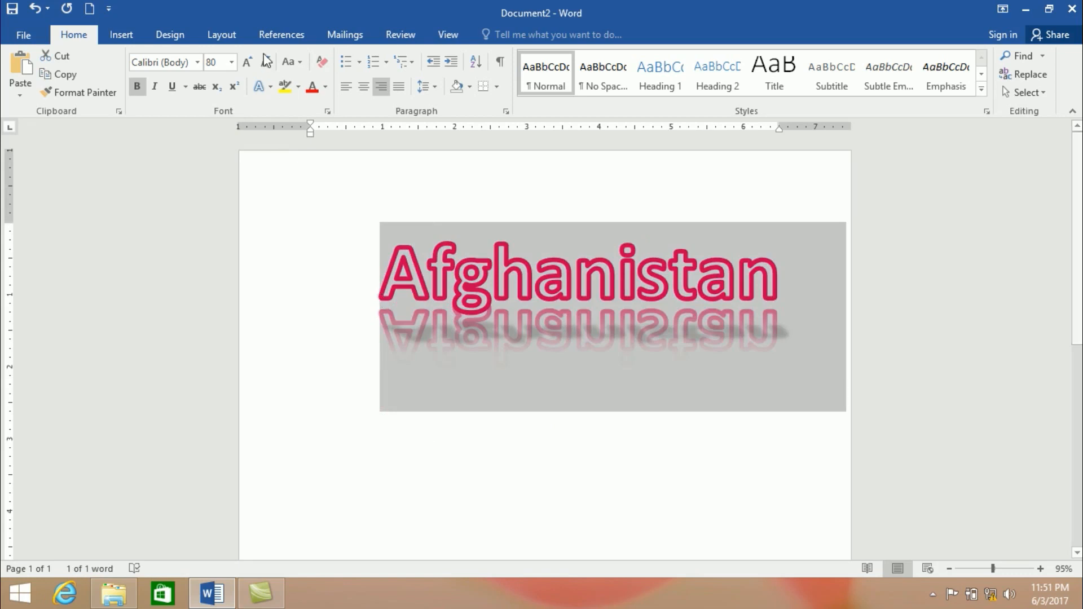
pyautogui.click(261, 90)
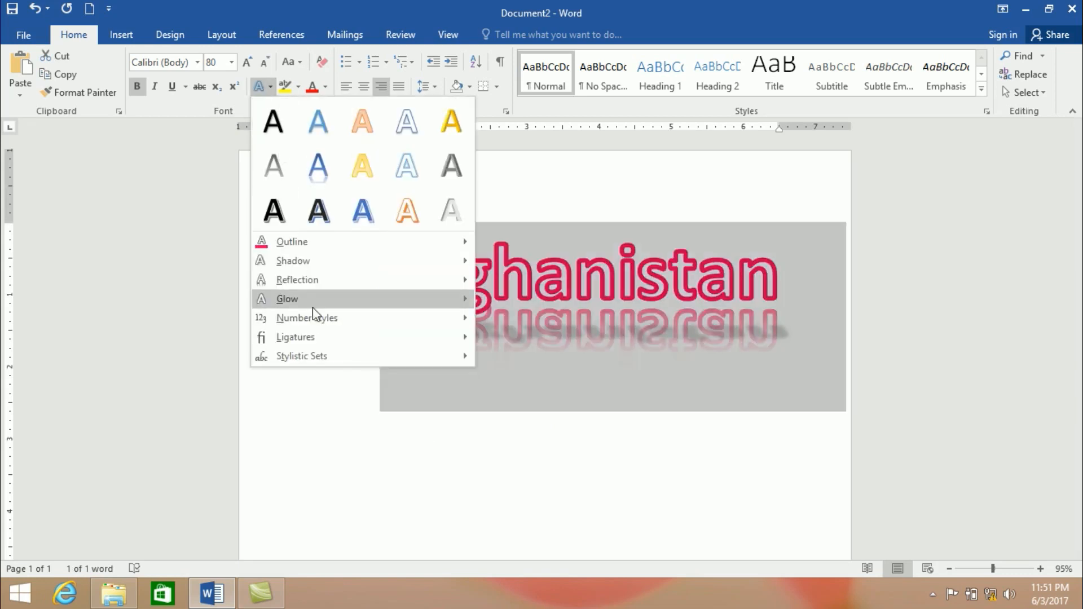
pyautogui.moveTo(314, 307)
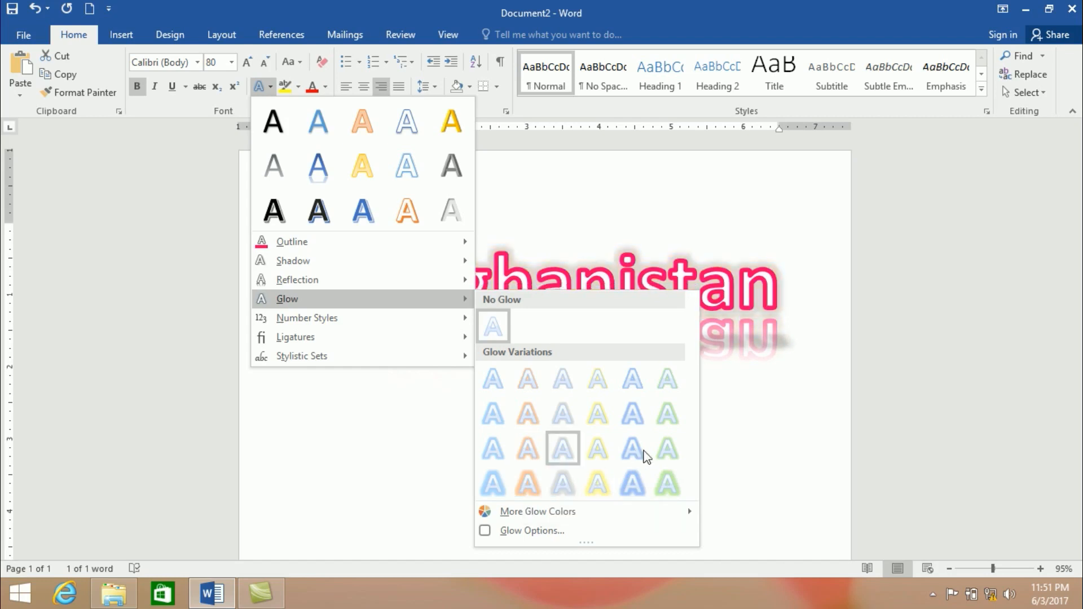
pyautogui.click(599, 482)
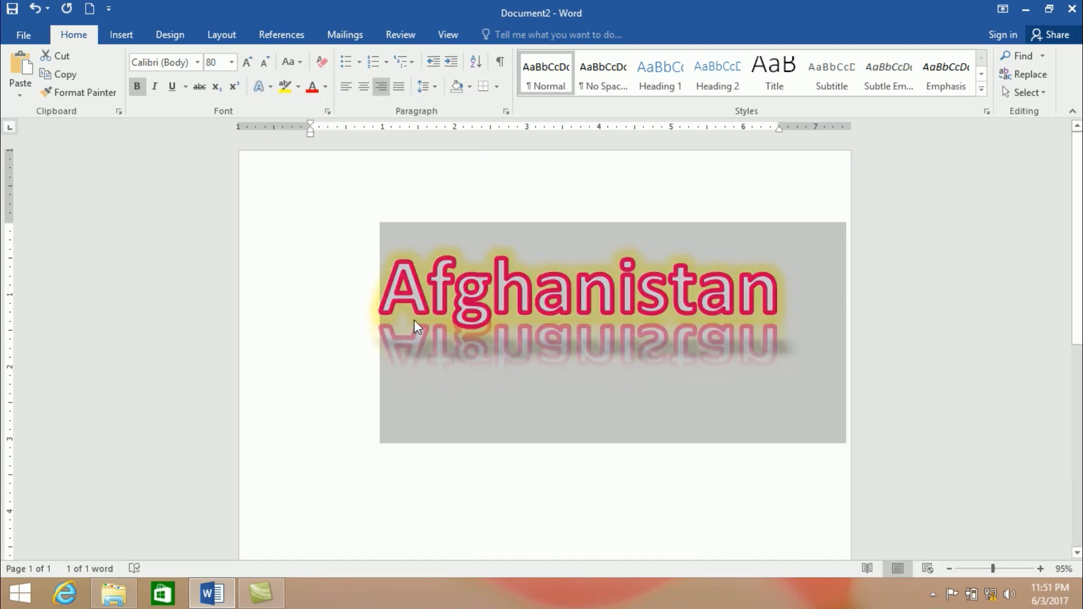
pyautogui.click(439, 435)
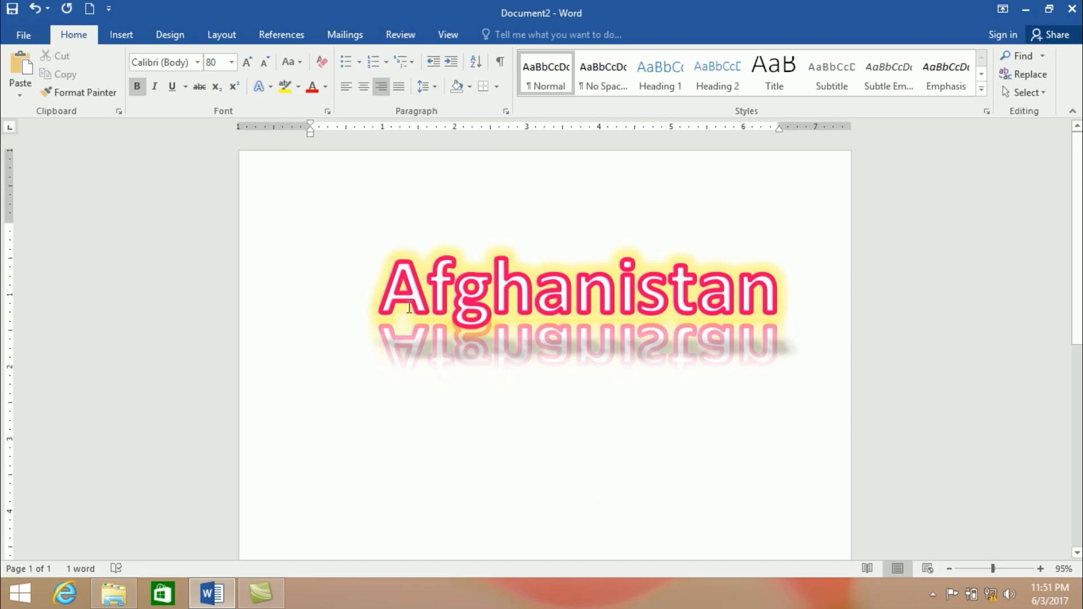
# Step: Change the glow color of the word "Afghanistan" to the standard Light Blue
pyautogui.doubleClick(422, 276)
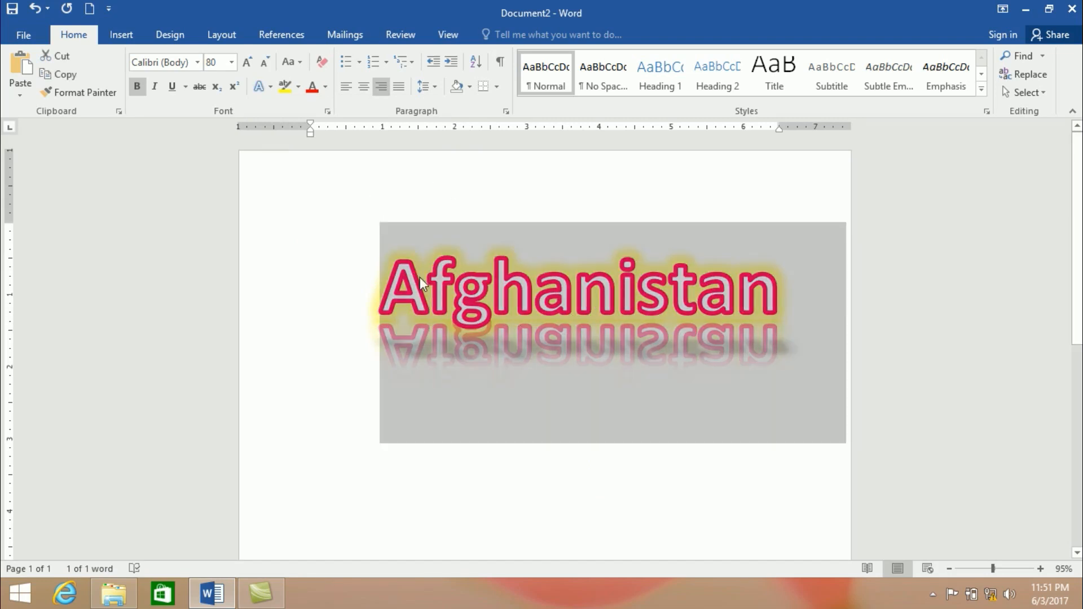
pyautogui.click(260, 86)
pyautogui.moveTo(359, 305)
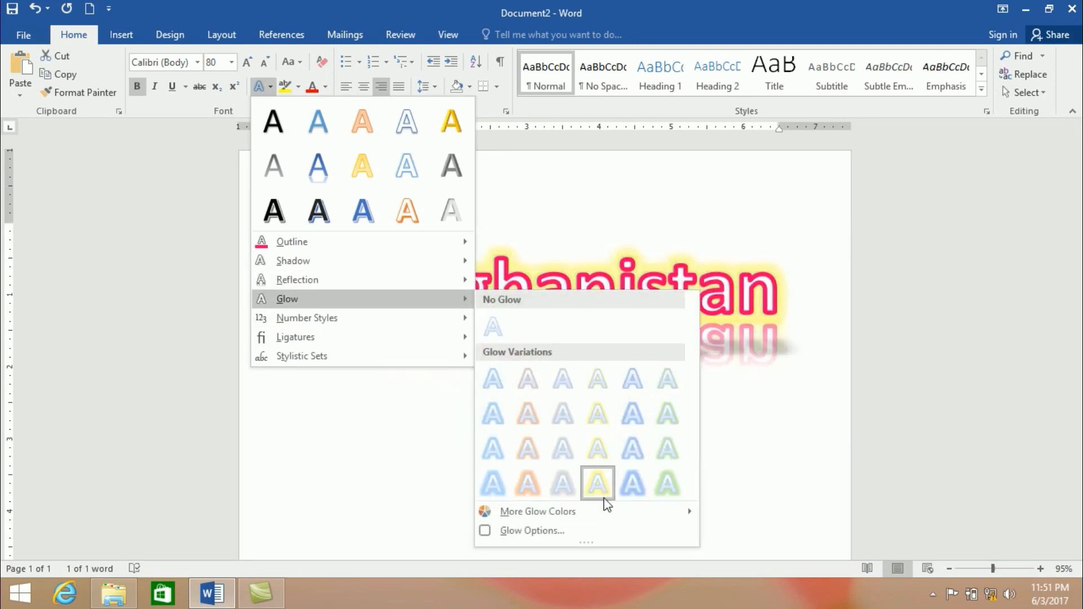
pyautogui.moveTo(602, 512)
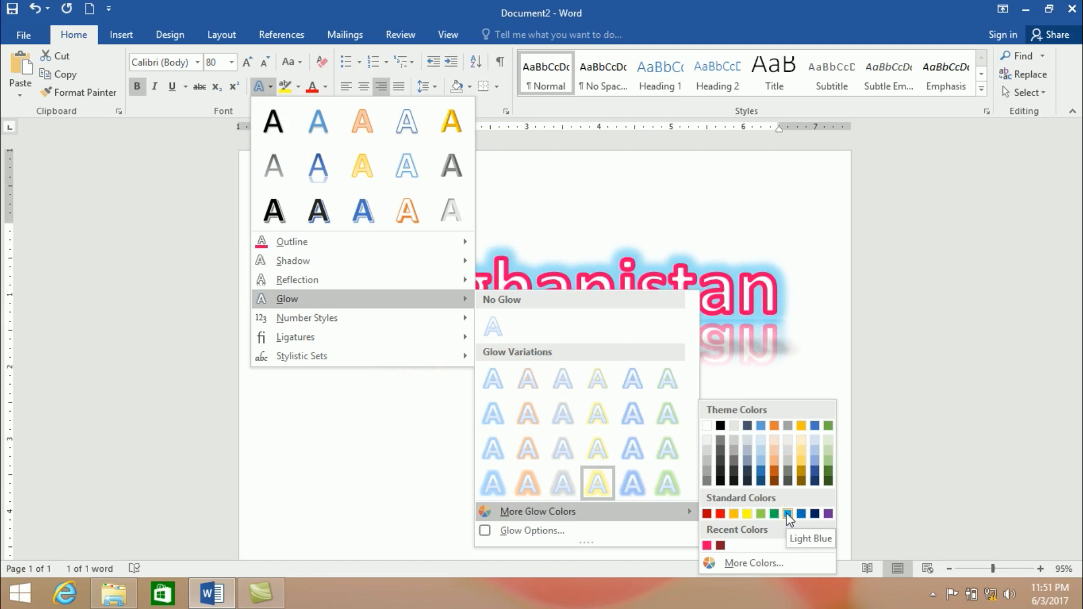
pyautogui.click(788, 515)
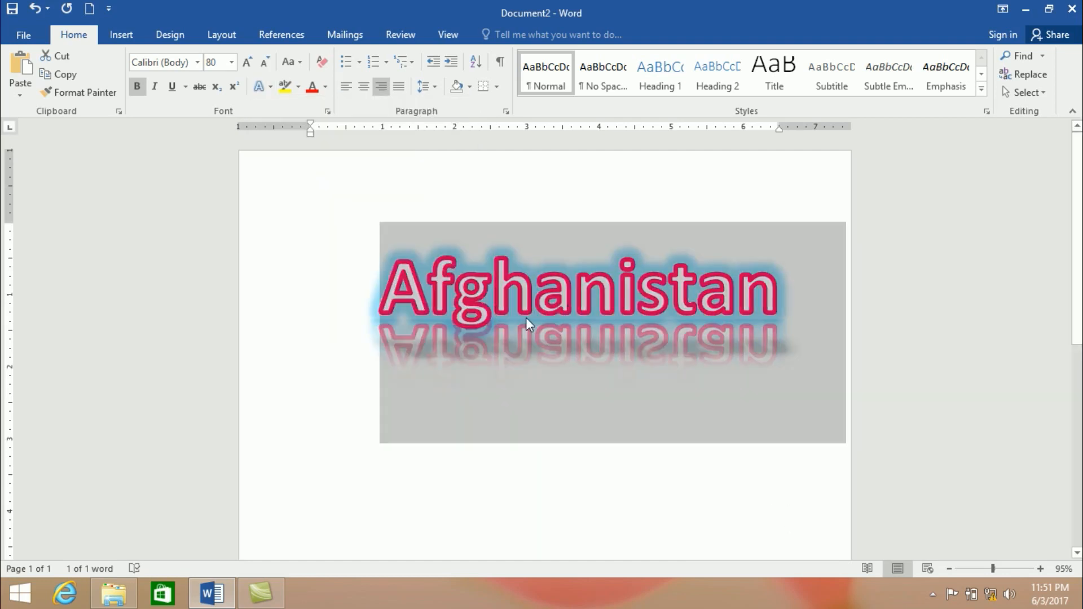
# Step: Open the detailed glow options for "Afghanistan" and set the glow color to the standard light green
pyautogui.click(257, 87)
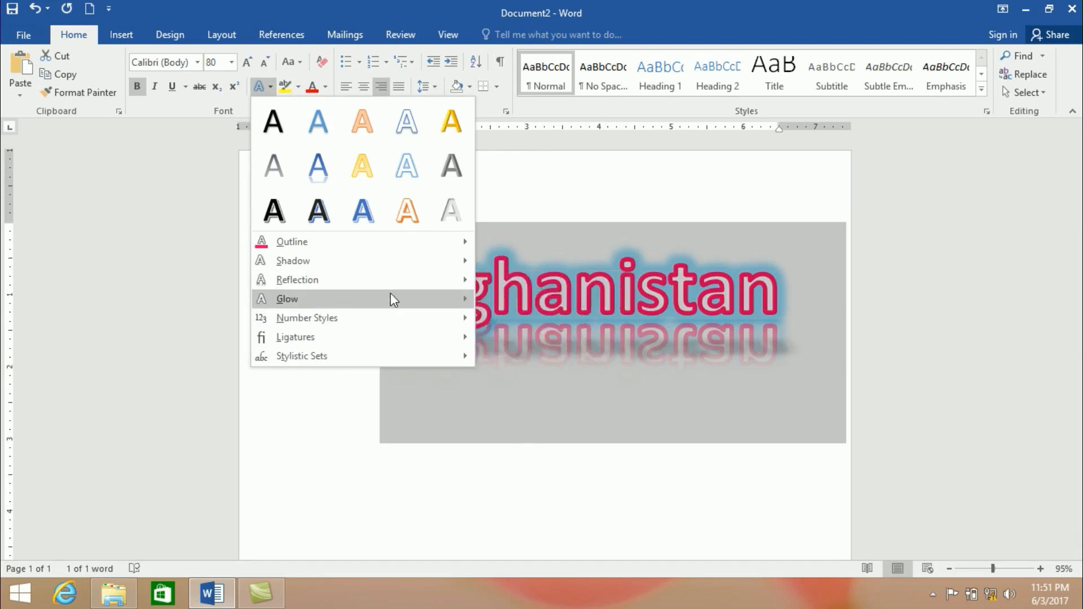
pyautogui.moveTo(390, 299)
pyautogui.click(514, 532)
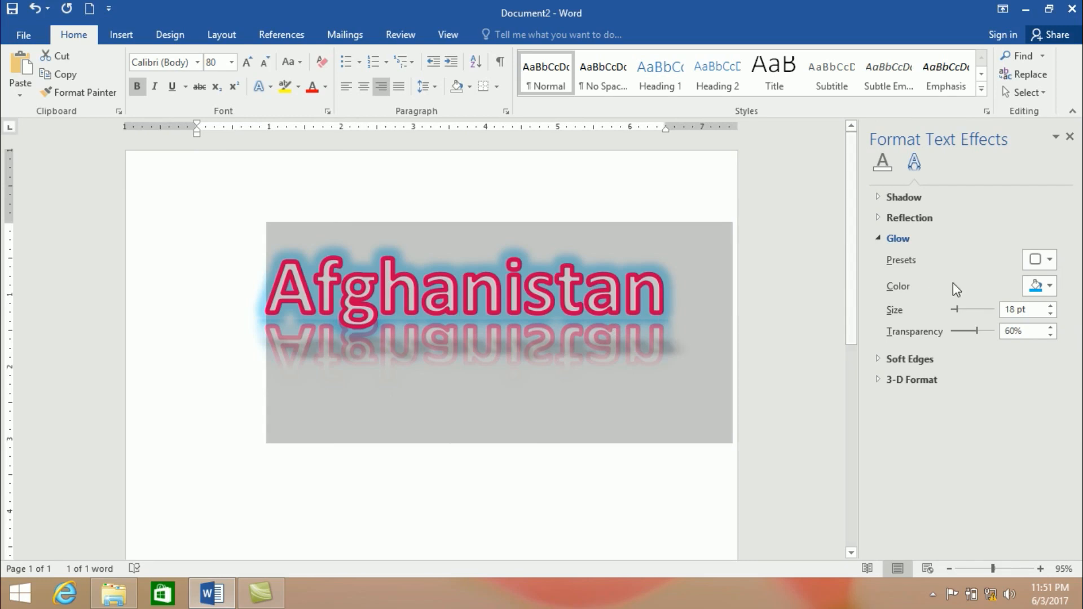
pyautogui.click(1052, 285)
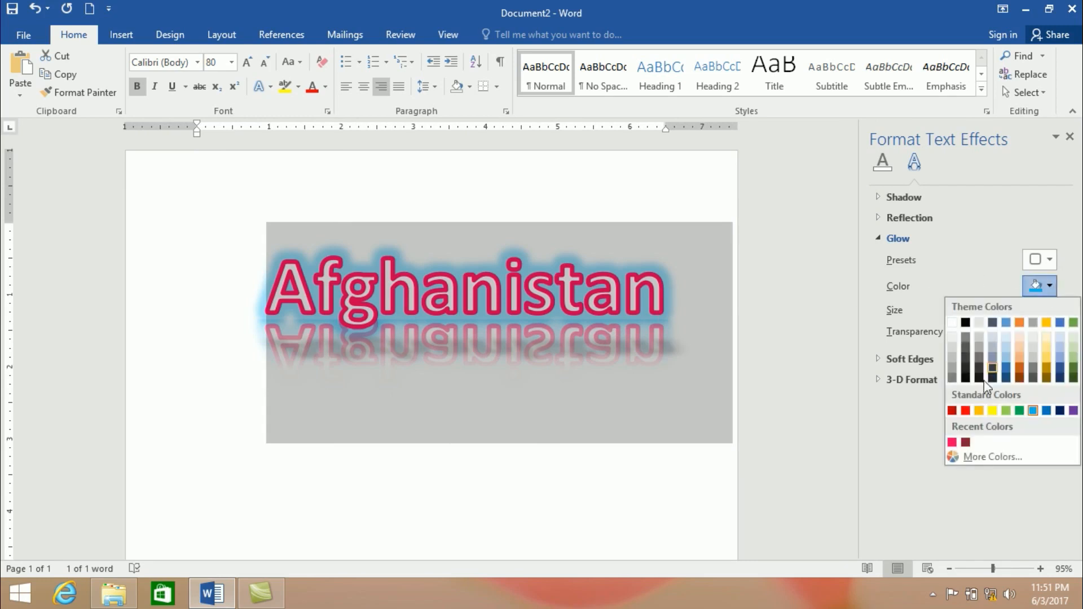
pyautogui.click(1006, 411)
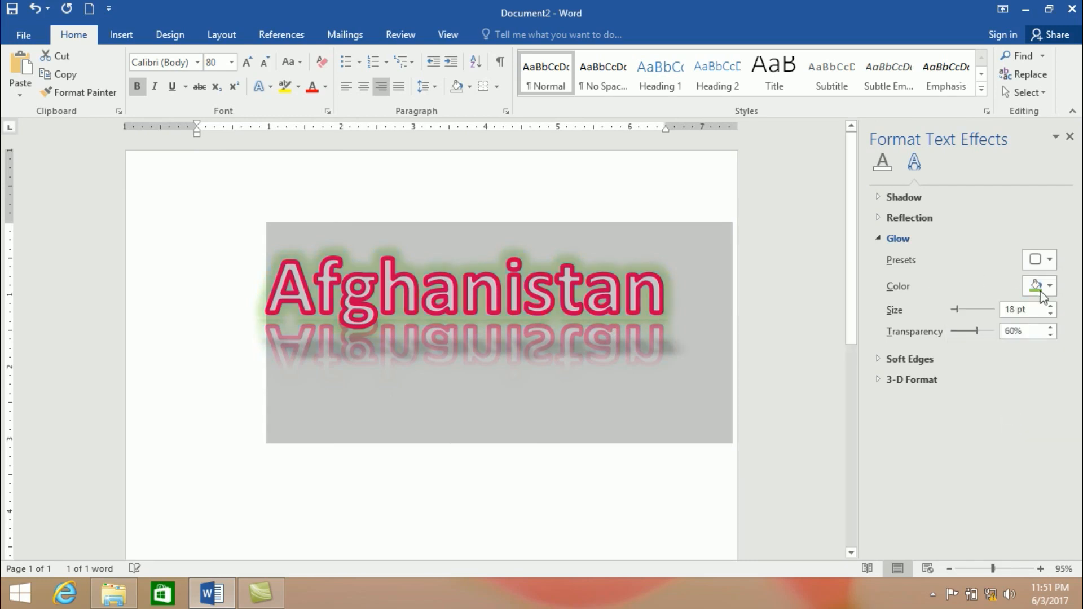
# Step: Set the glow's size to 25 pt and its transparency to 53%, and close the text effects settings
pyautogui.moveTo(958, 312)
pyautogui.mouseDown()
pyautogui.moveTo(988, 307)
pyautogui.moveTo(959, 314)
pyautogui.mouseUp()
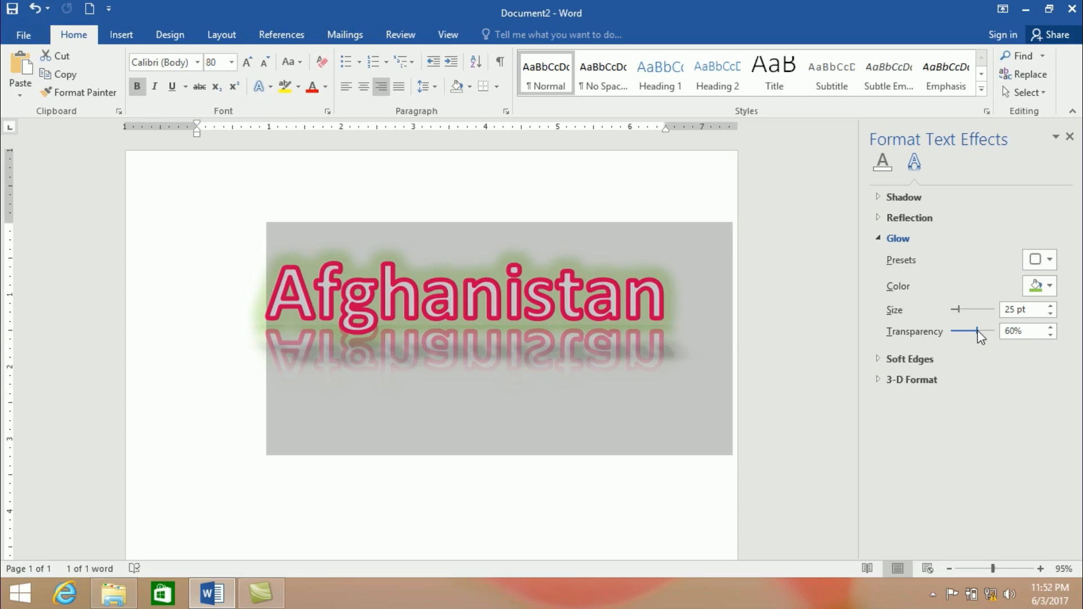
pyautogui.moveTo(979, 332); pyautogui.dragTo(953, 337)
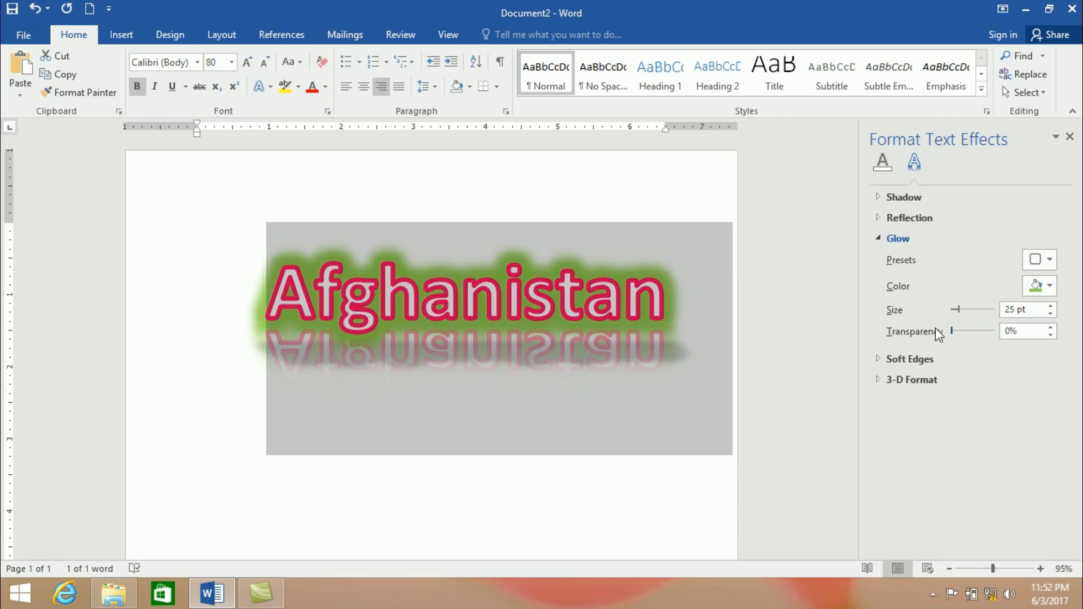
pyautogui.moveTo(953, 330); pyautogui.dragTo(975, 328)
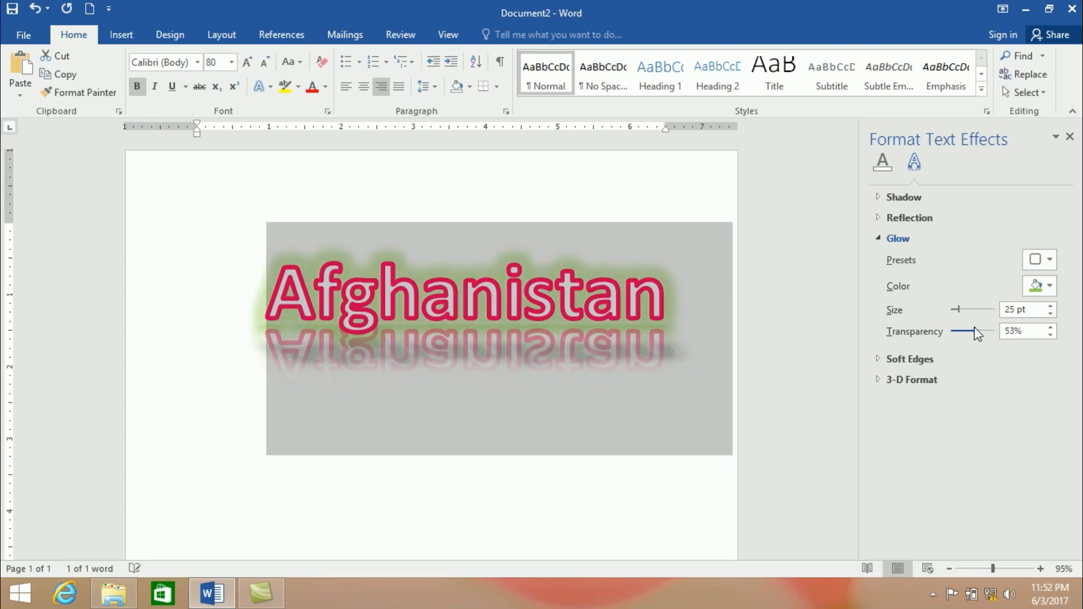
pyautogui.click(1070, 137)
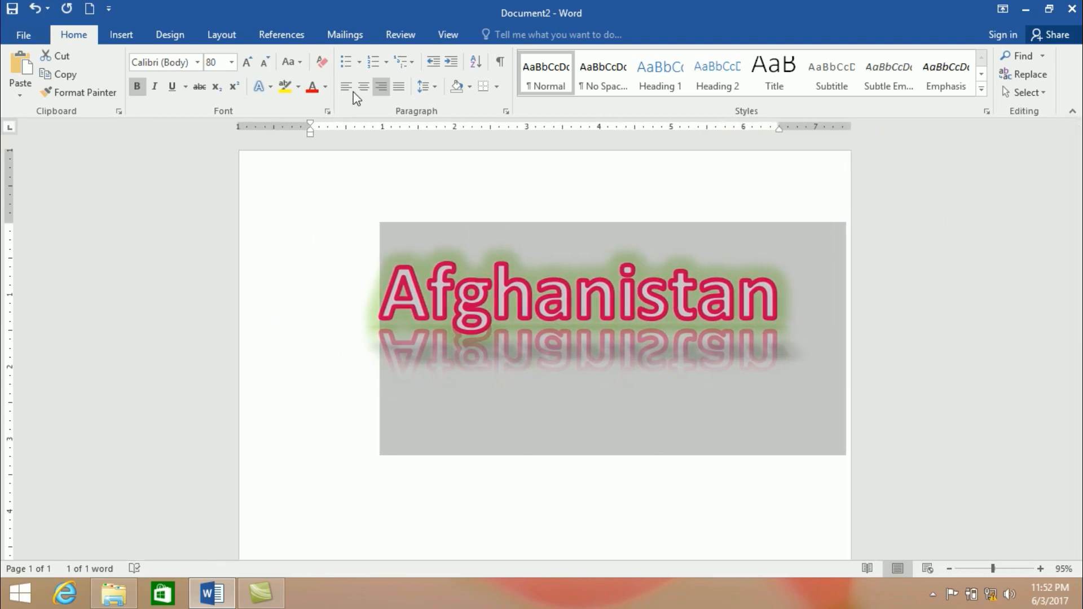
pyautogui.click(265, 89)
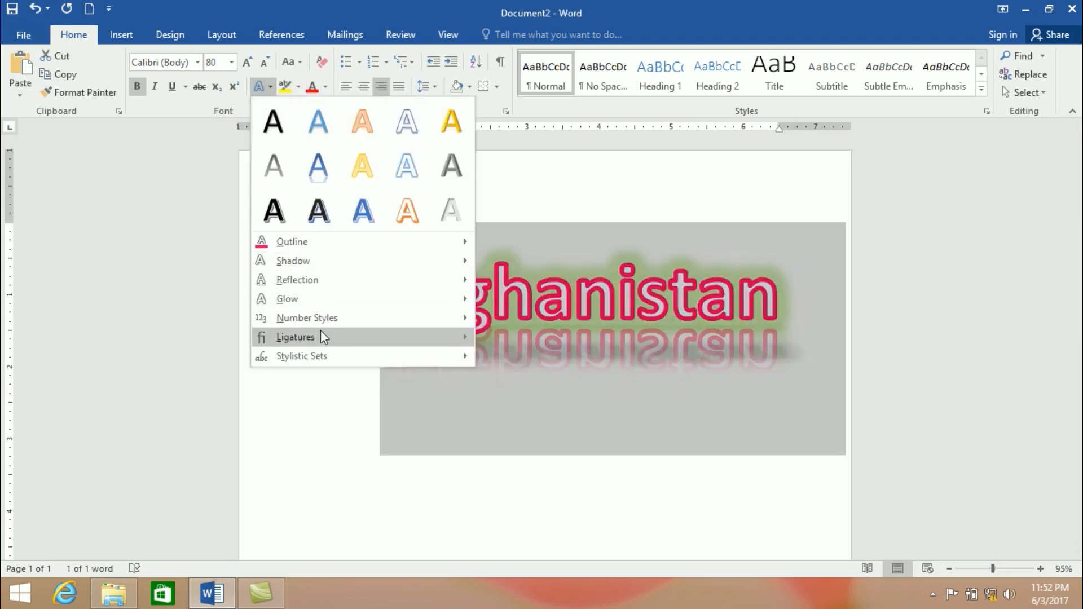
pyautogui.moveTo(318, 320)
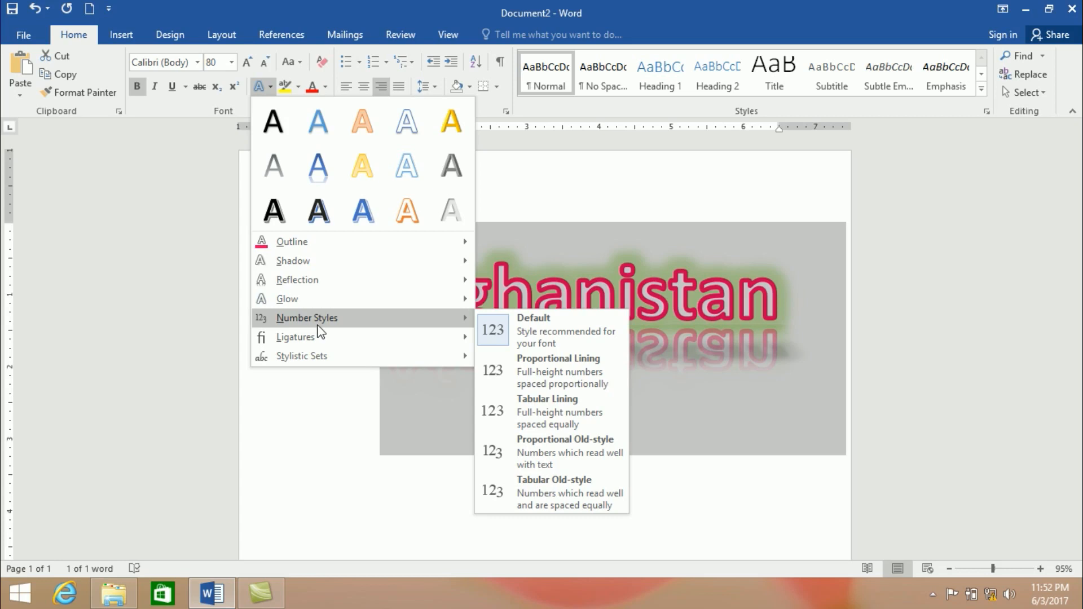
pyautogui.click(198, 61)
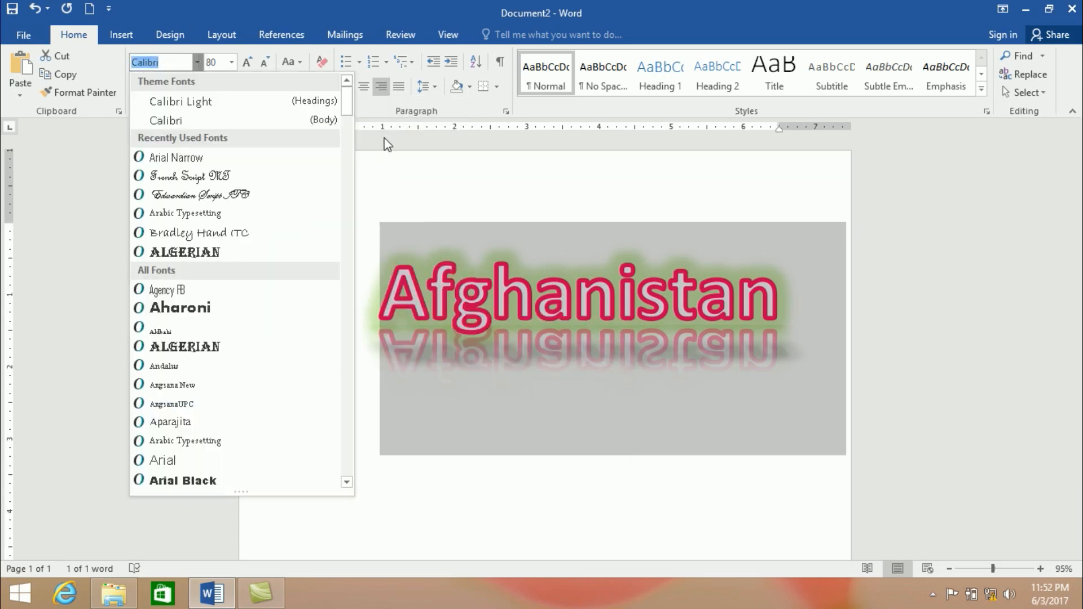
pyautogui.click(388, 168)
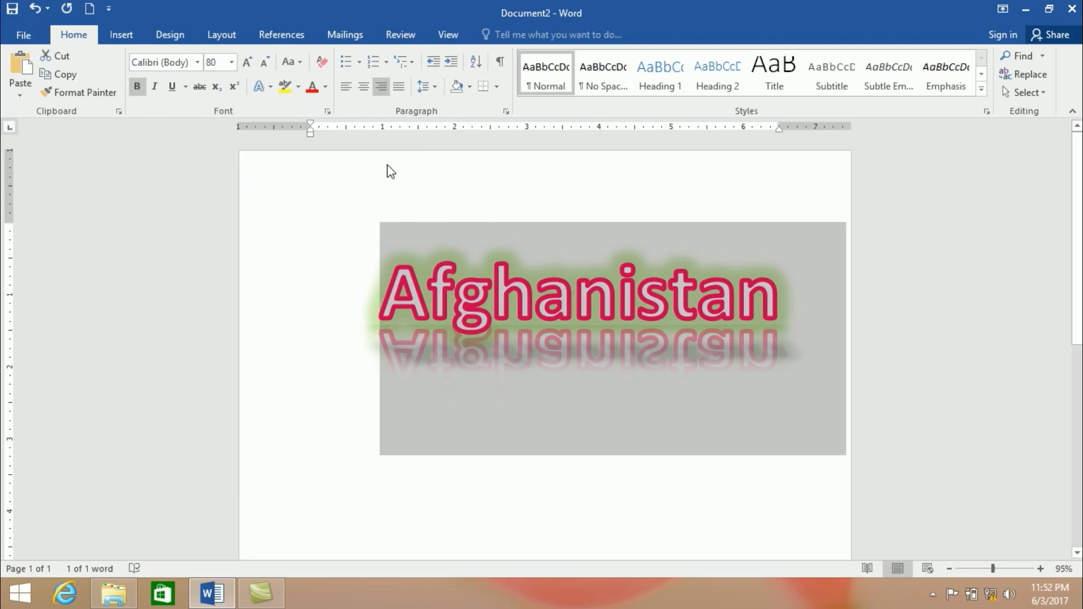
pyautogui.click(264, 89)
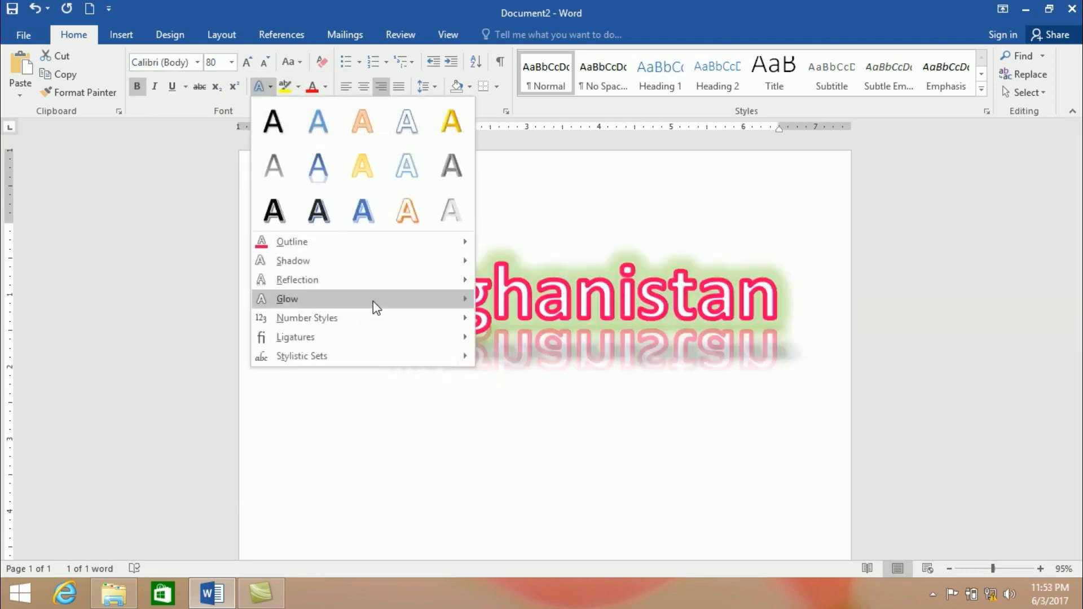
pyautogui.moveTo(419, 345)
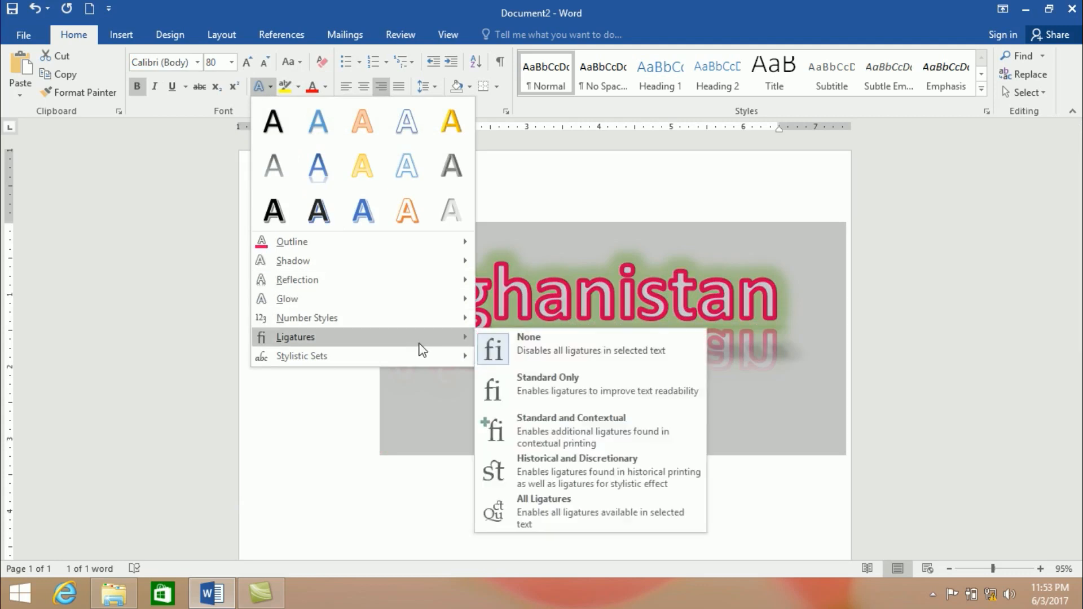
pyautogui.click(373, 456)
# Step: Replace the "Afghanistan" text with a right-aligned line reading "Fil fifi if"
pyautogui.press('Delete')
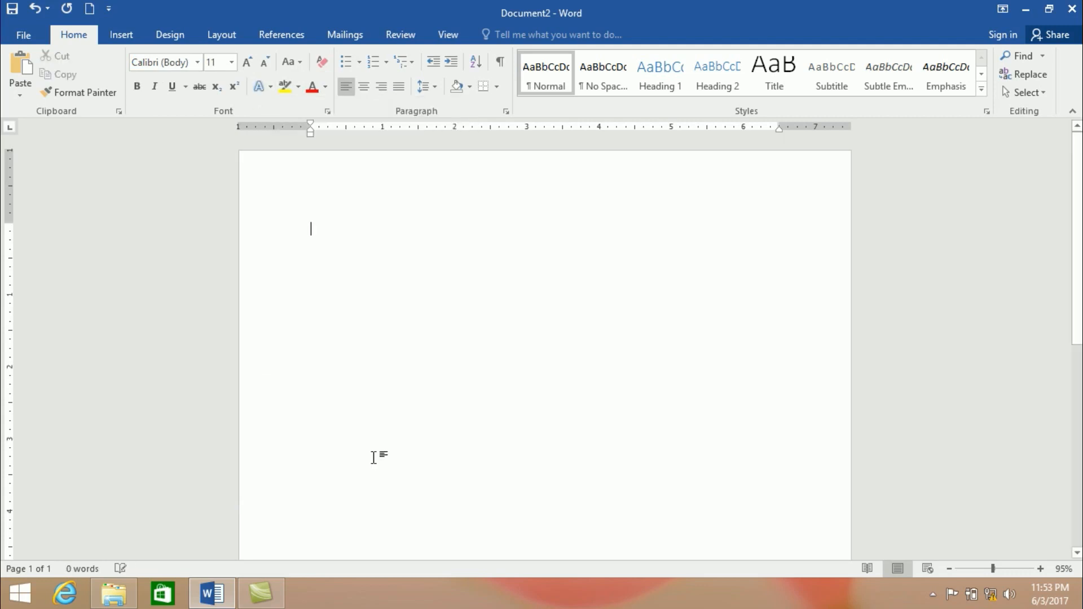
pyautogui.click(382, 86)
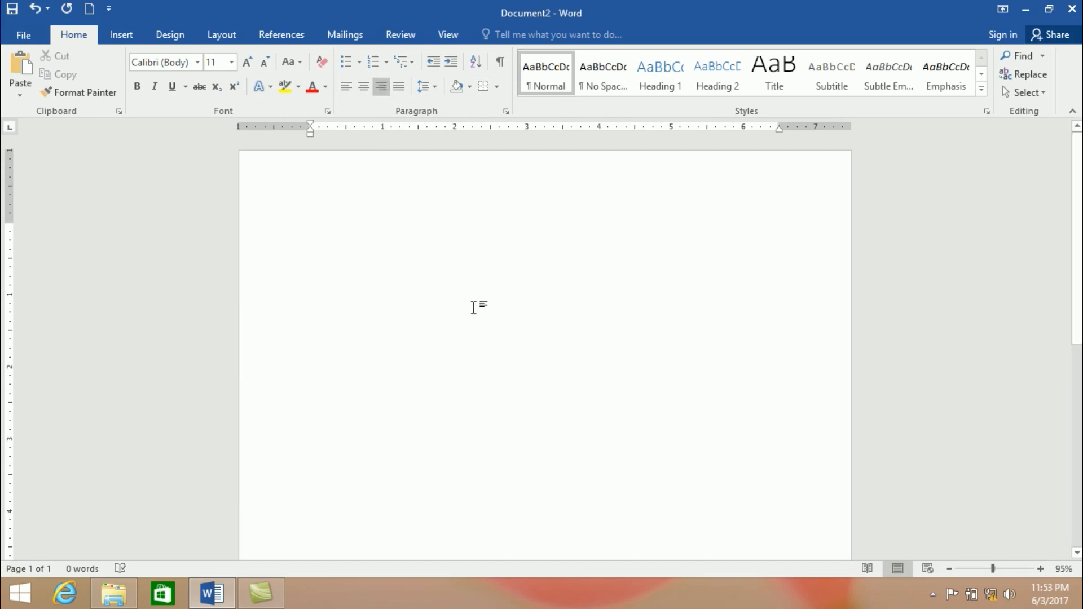
pyautogui.write('Fifle')
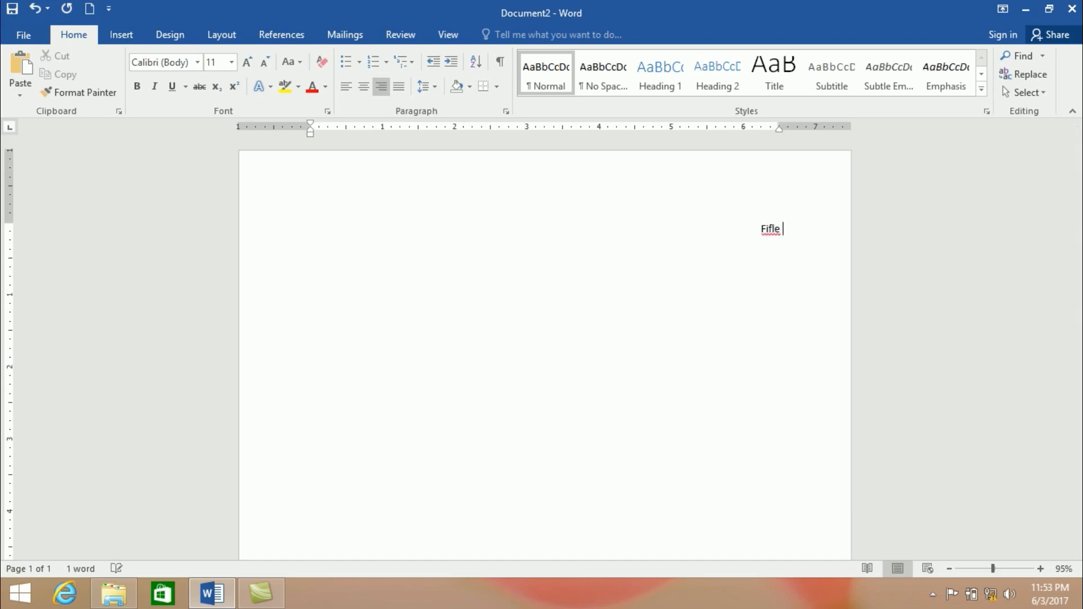
pyautogui.press('BackSpace')
pyautogui.press('BackSpace')
pyautogui.press('BackSpace')
pyautogui.write('l fifi if')
# Step: Select the whole "Fil fifi if" line and enlarge its font size to 80 pt
pyautogui.hotkey('ctrl', 'a')
pyautogui.hotkey('ctrl', 'shift', '.')
pyautogui.hotkey('ctrl', 'shift', '.')
pyautogui.hotkey('ctrl', 'shift', '.')
pyautogui.hotkey('ctrl', 'shift', '.')
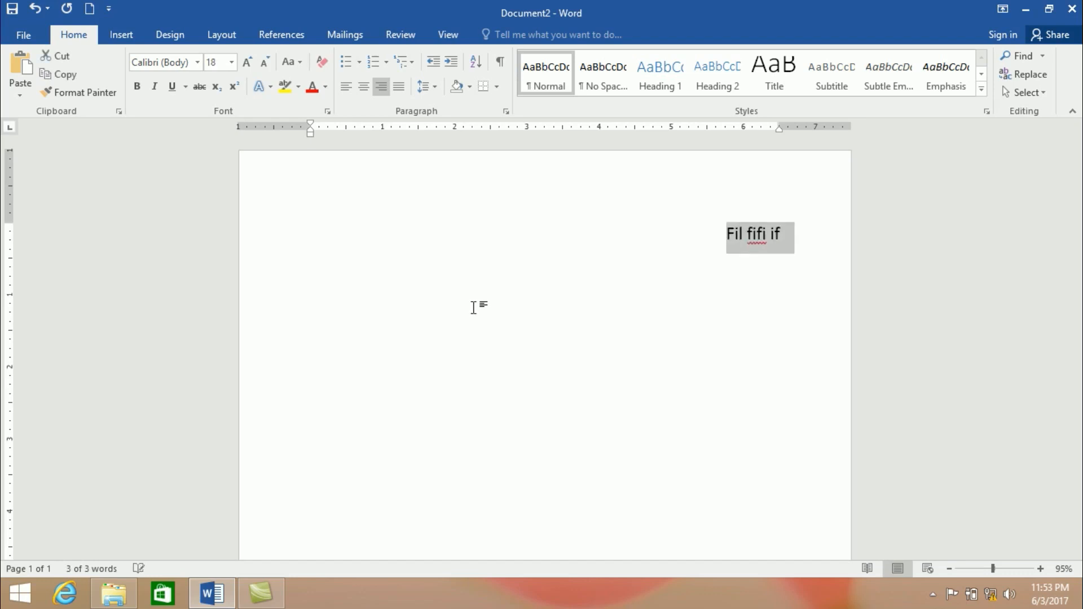
pyautogui.hotkey('ctrl', ']')
pyautogui.hotkey('ctrl', ']')
pyautogui.hotkey('ctrl', ']')
pyautogui.hotkey('ctrl', ']')
pyautogui.hotkey('ctrl', ']')
pyautogui.hotkey('ctrl', ']')
pyautogui.hotkey('ctrl', ']')
pyautogui.hotkey('ctrl', ']')
pyautogui.hotkey('ctrl', ']')
pyautogui.hotkey('ctrl', ']')
pyautogui.hotkey('ctrl', ']')
pyautogui.hotkey('ctrl', ']')
pyautogui.hotkey('ctrl', ']')
pyautogui.hotkey('ctrl', ']')
pyautogui.hotkey('ctrl', ']')
pyautogui.hotkey('ctrl', ']')
pyautogui.hotkey('ctrl', ']')
pyautogui.hotkey('ctrl', ']')
pyautogui.hotkey('ctrl', ']')
pyautogui.hotkey('ctrl', ']')
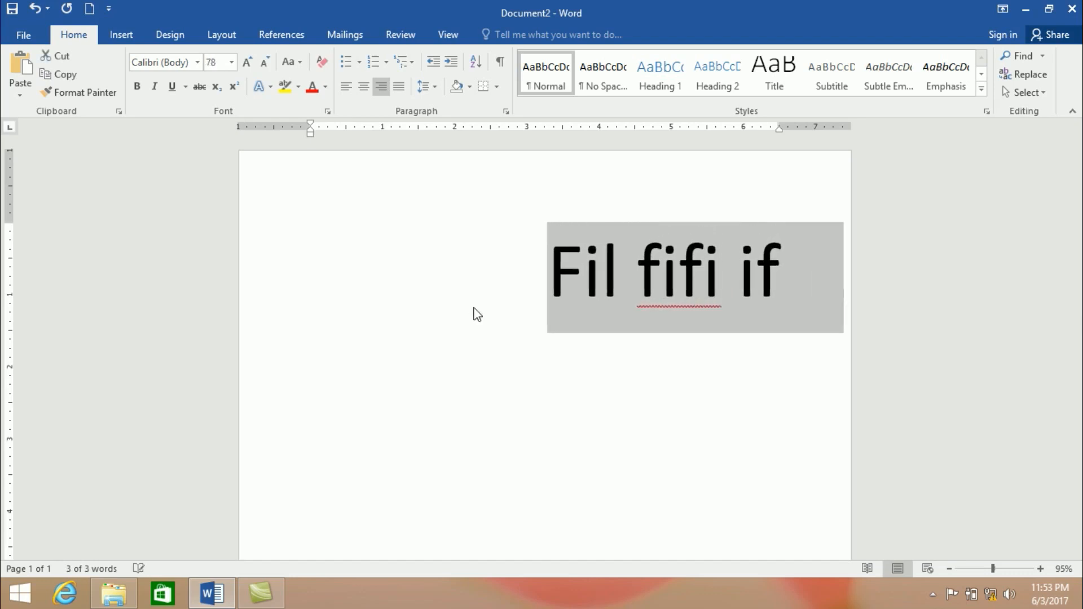
pyautogui.hotkey('ctrl', ']')
pyautogui.hotkey('ctrl', ']')
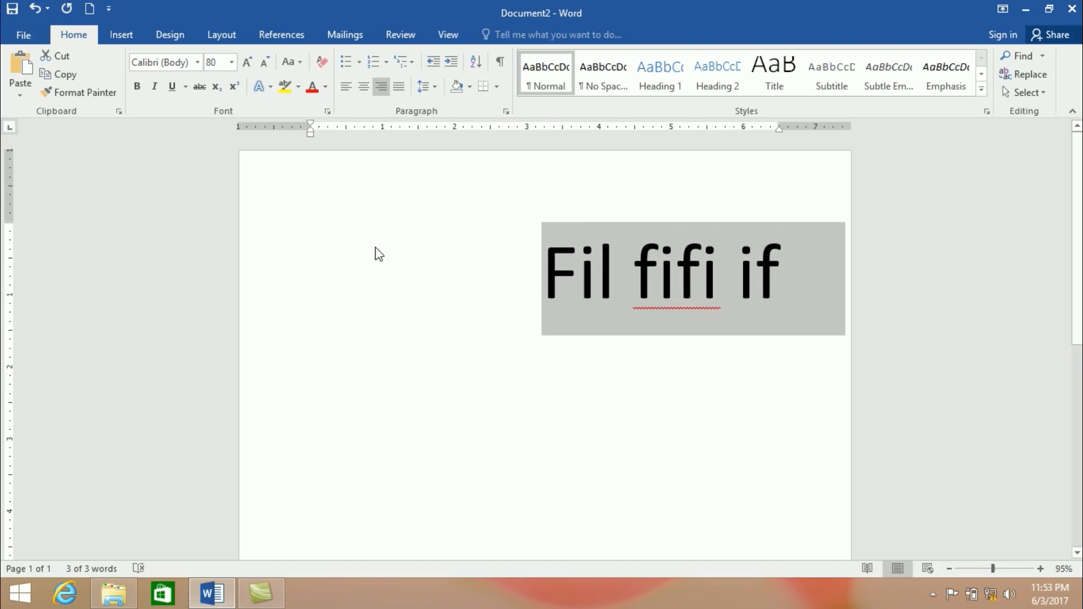
# Step: Set the ligatures of the "Fil fifi if" text to Standard Only in the advanced font settings
pyautogui.click(328, 113)
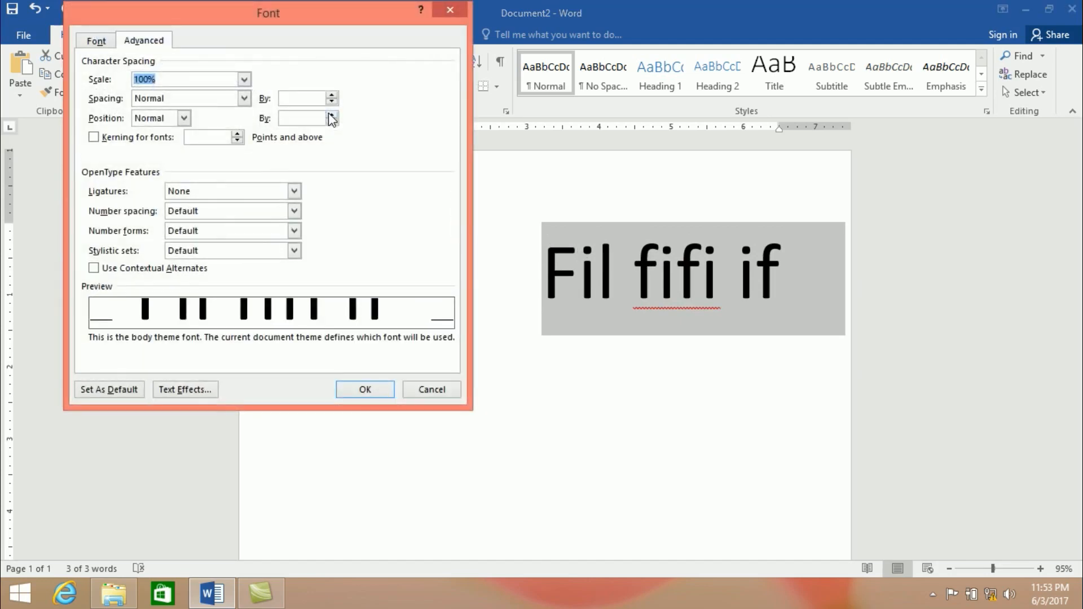
pyautogui.click(156, 43)
pyautogui.click(211, 192)
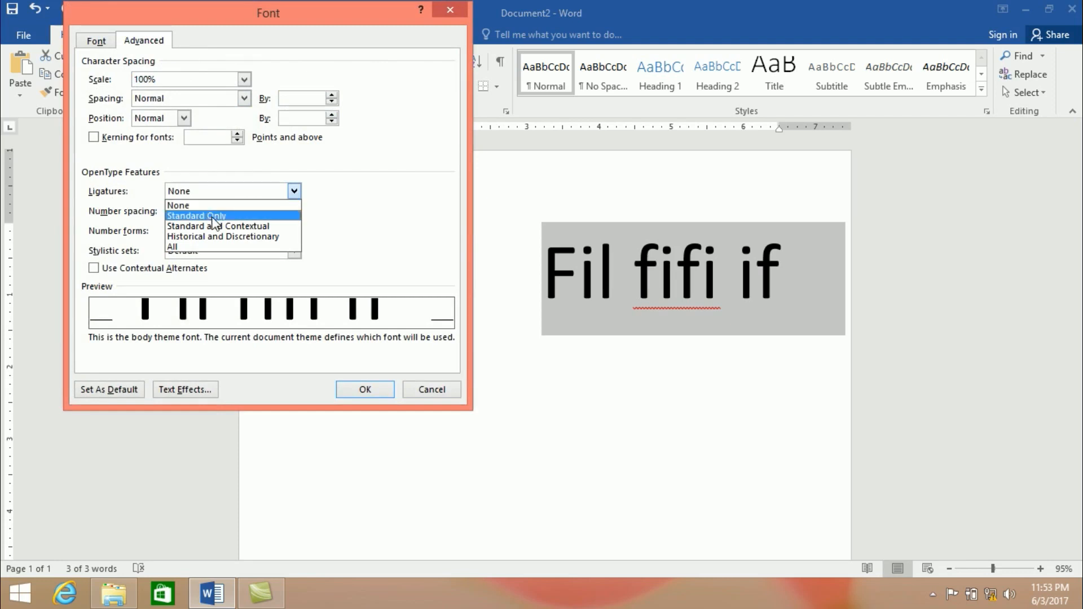
pyautogui.click(213, 218)
pyautogui.click(343, 391)
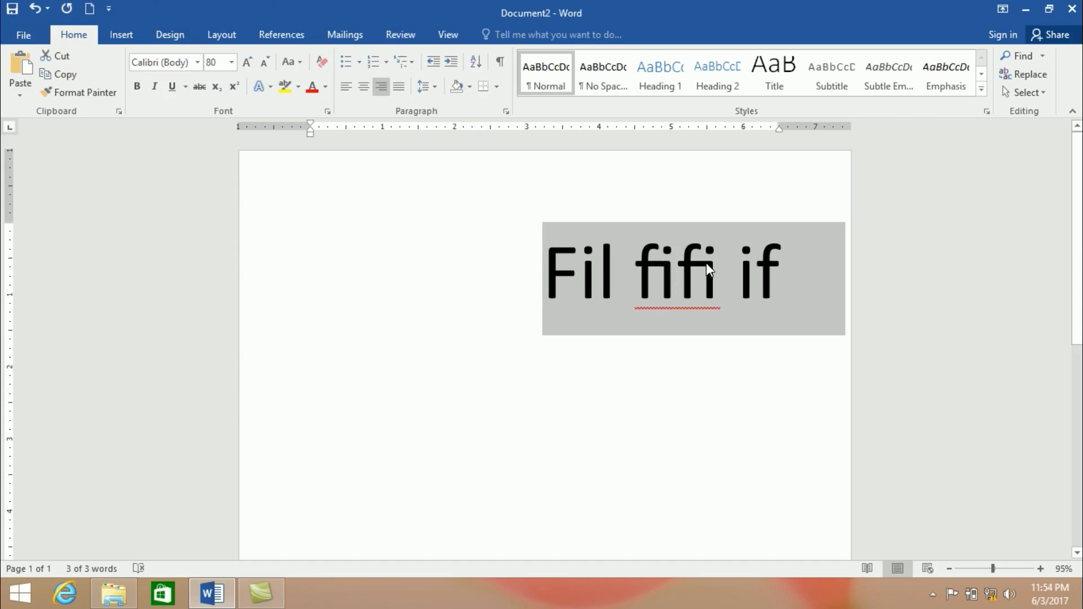
# Step: Append "ifi" to the end of the line and set the ligatures of the whole line to None
pyautogui.click(779, 267)
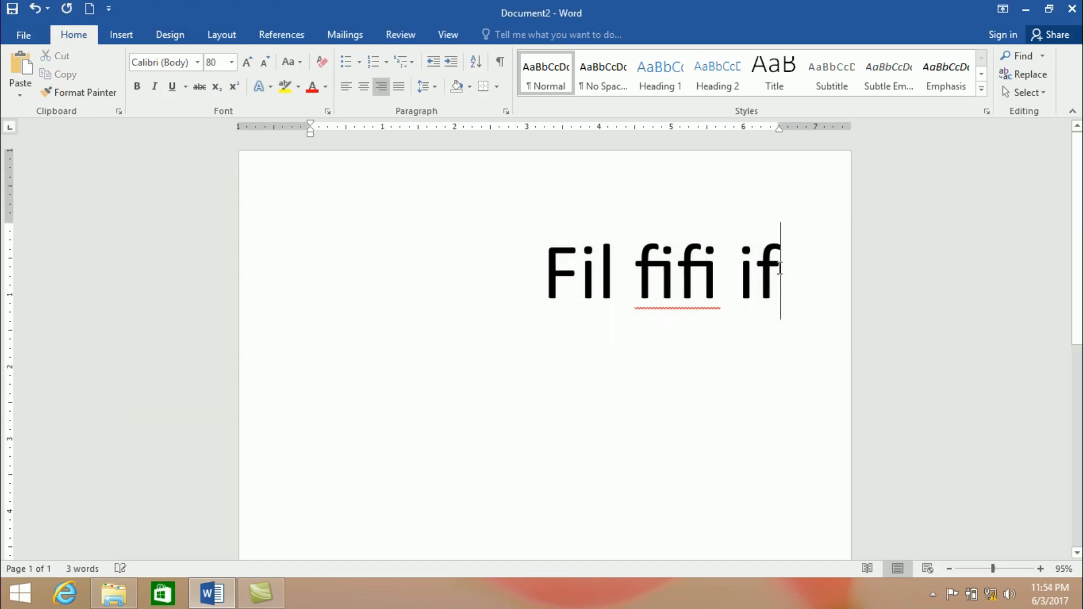
pyautogui.write('ifi')
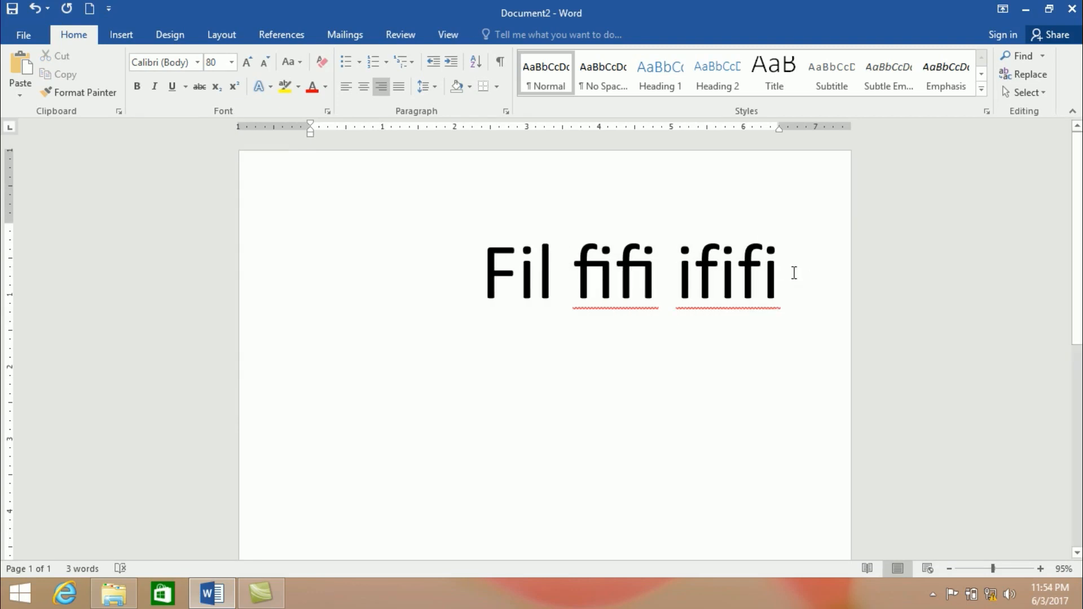
pyautogui.moveTo(794, 271); pyautogui.dragTo(439, 263)
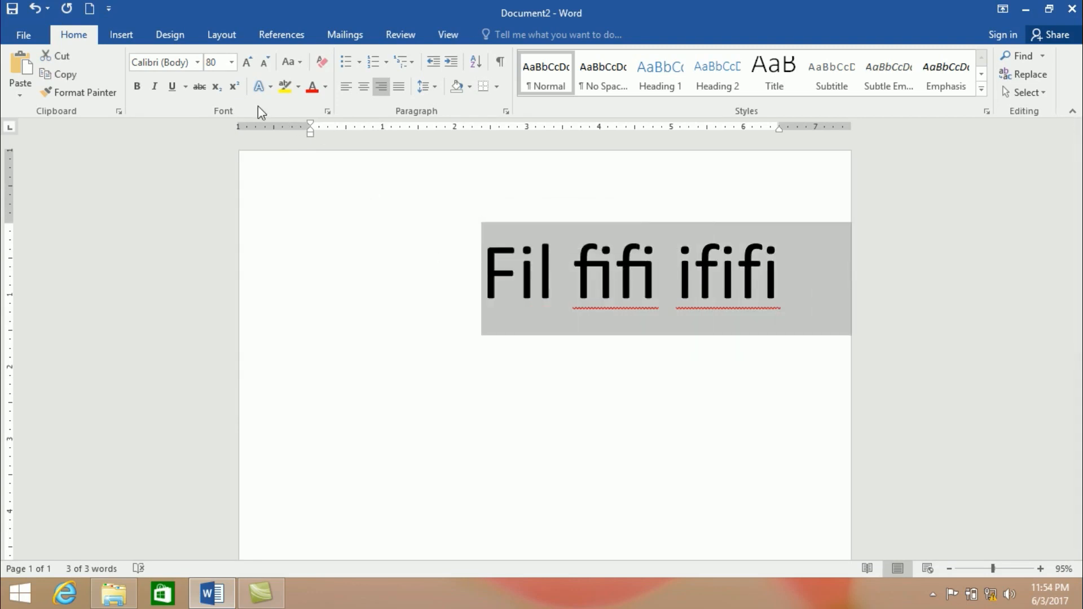
pyautogui.click(257, 84)
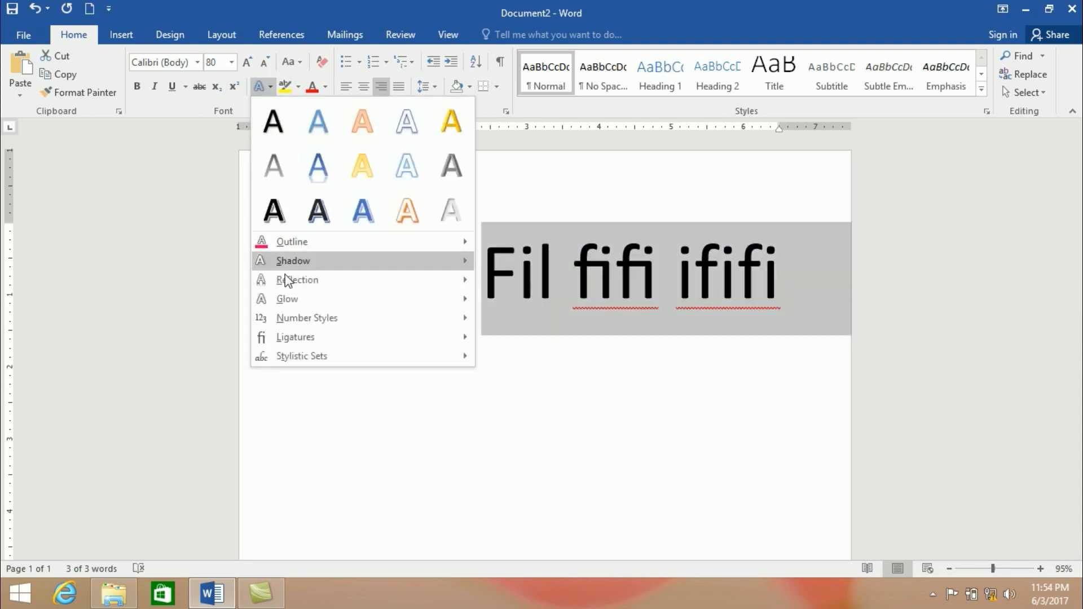
pyautogui.moveTo(289, 279)
pyautogui.moveTo(291, 336)
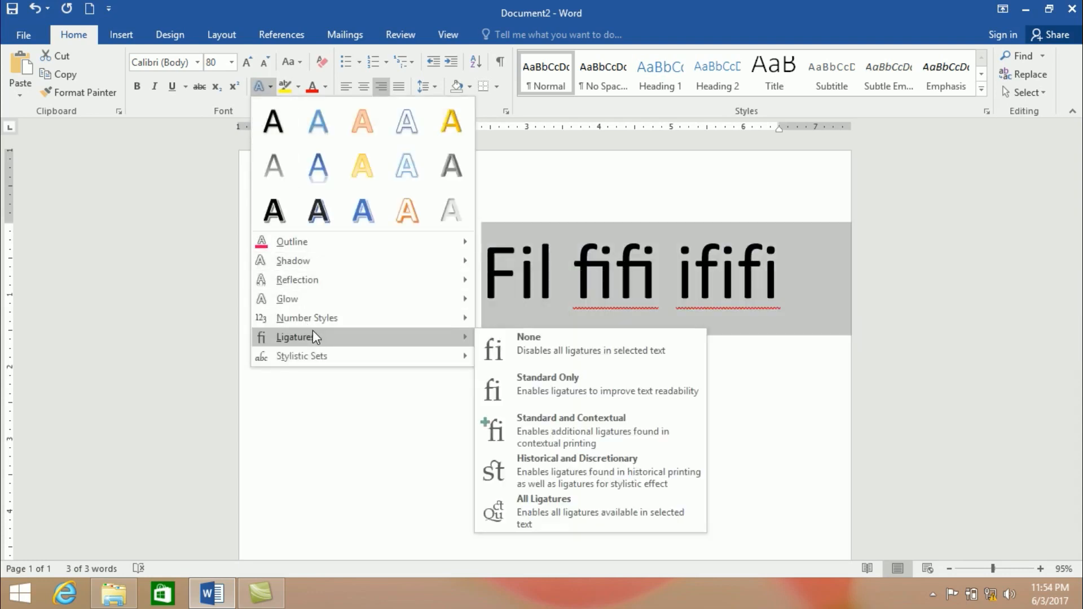
pyautogui.click(540, 351)
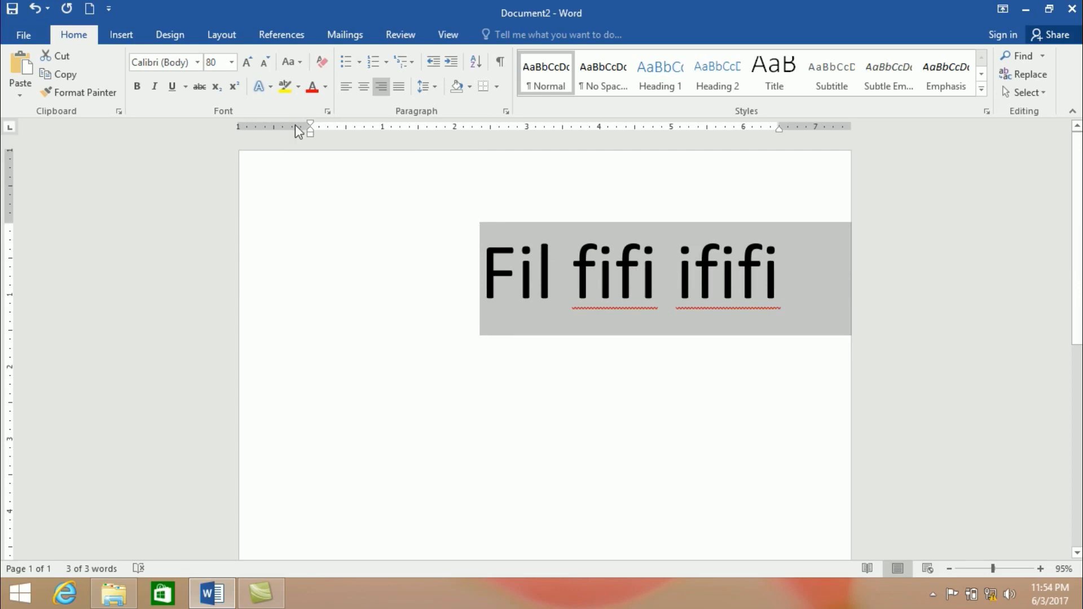
# Step: Set the ligatures of the whole selected line to Standard Only
pyautogui.click(262, 88)
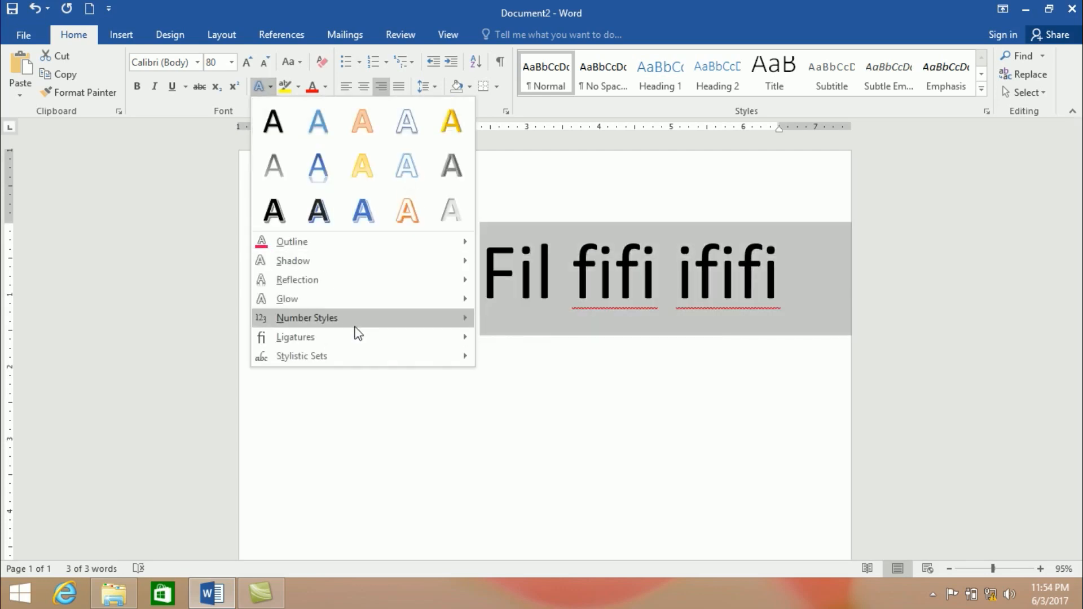
pyautogui.moveTo(370, 327)
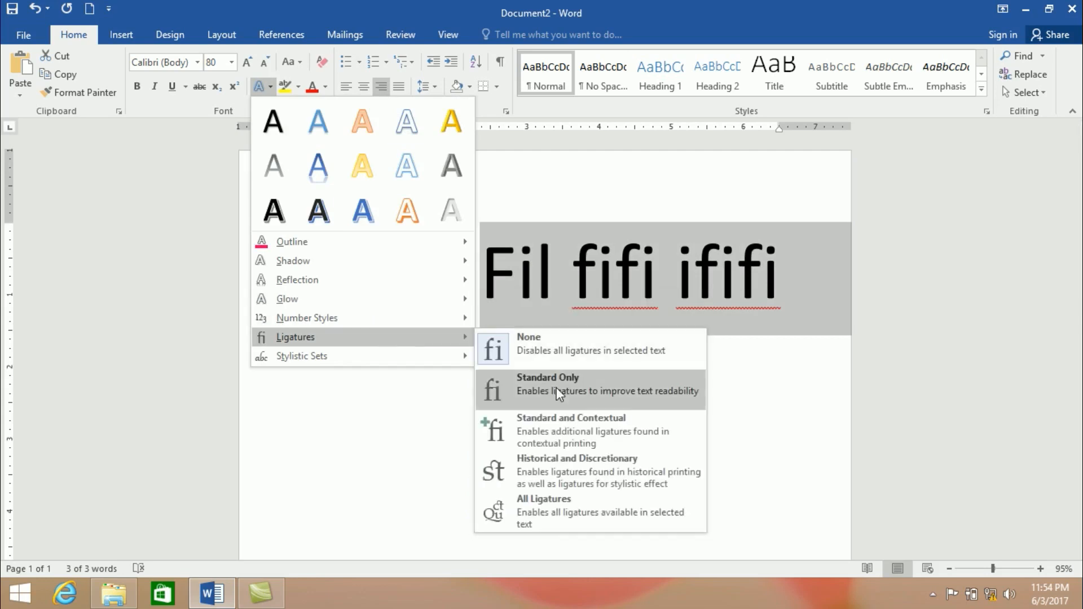
pyautogui.click(555, 387)
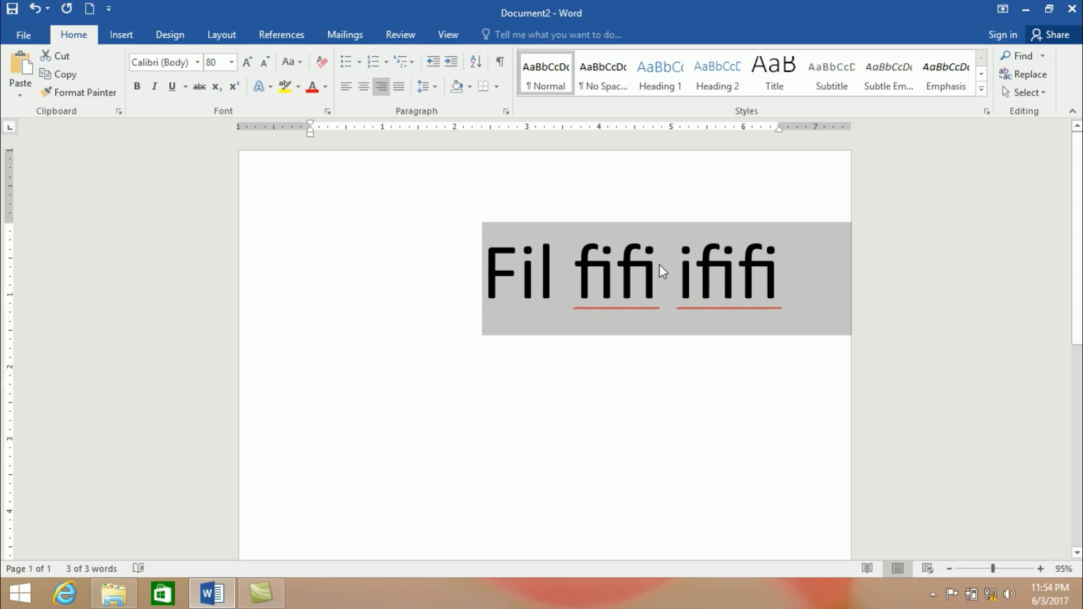
# Step: Add a new paragraph reading "Students are here" below the first line
pyautogui.click(805, 265)
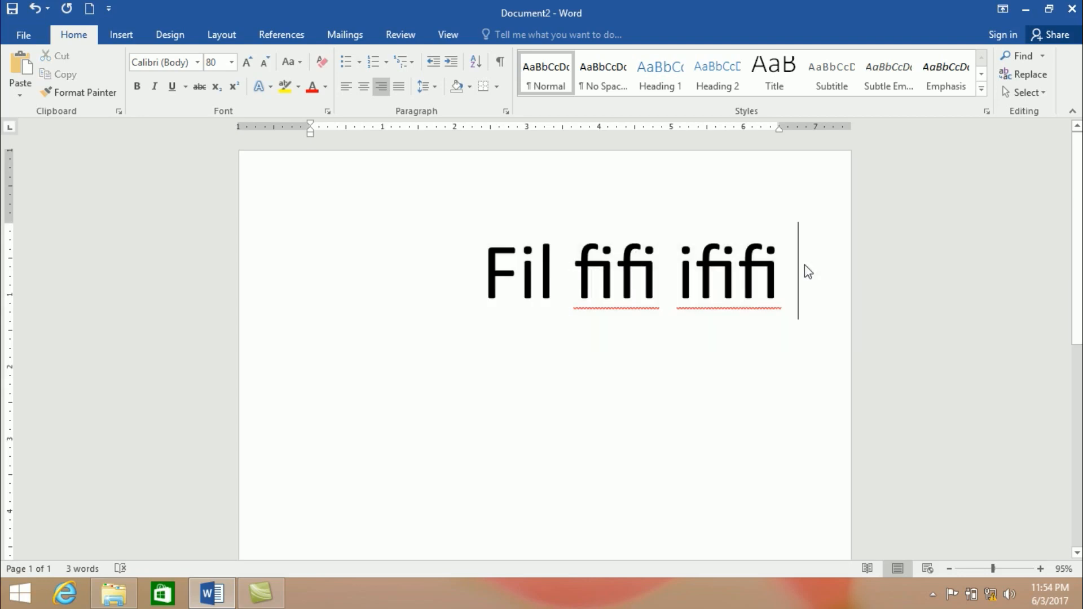
pyautogui.press('Return')
pyautogui.write('stu')
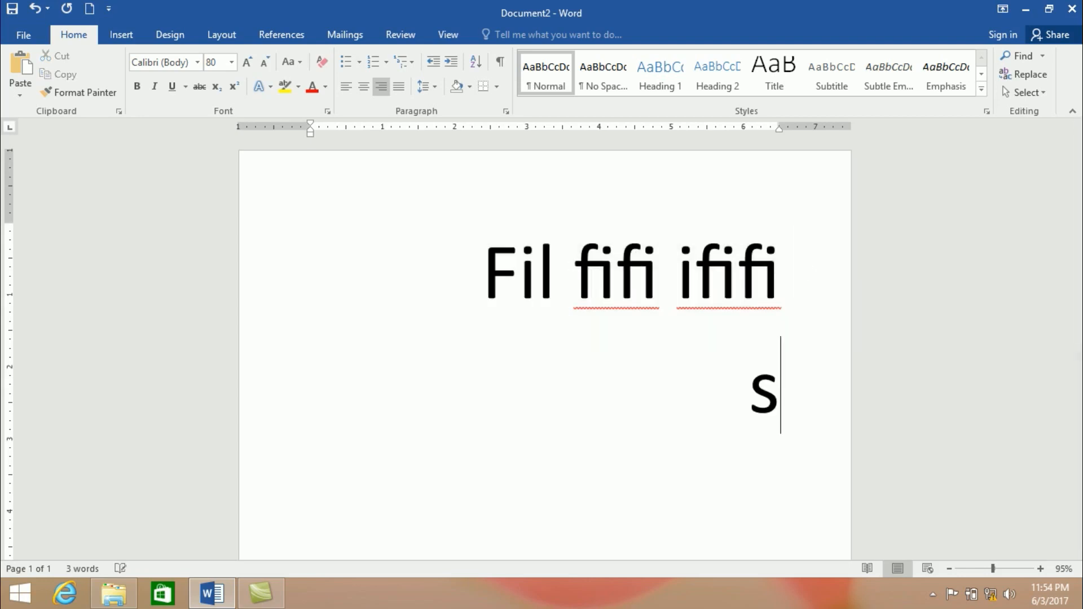
pyautogui.write('dents')
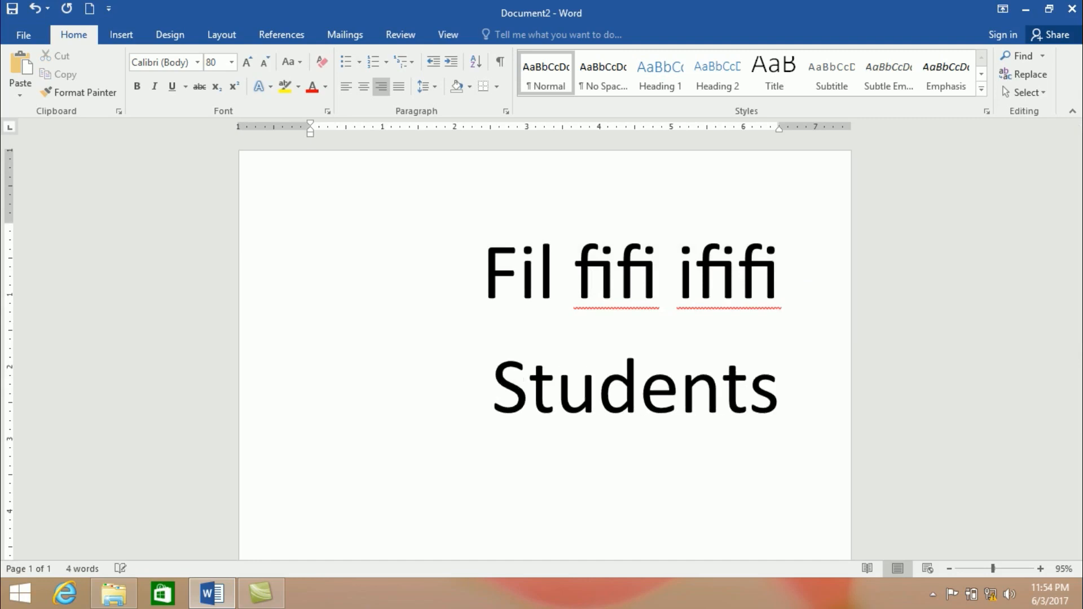
pyautogui.write(' are here')
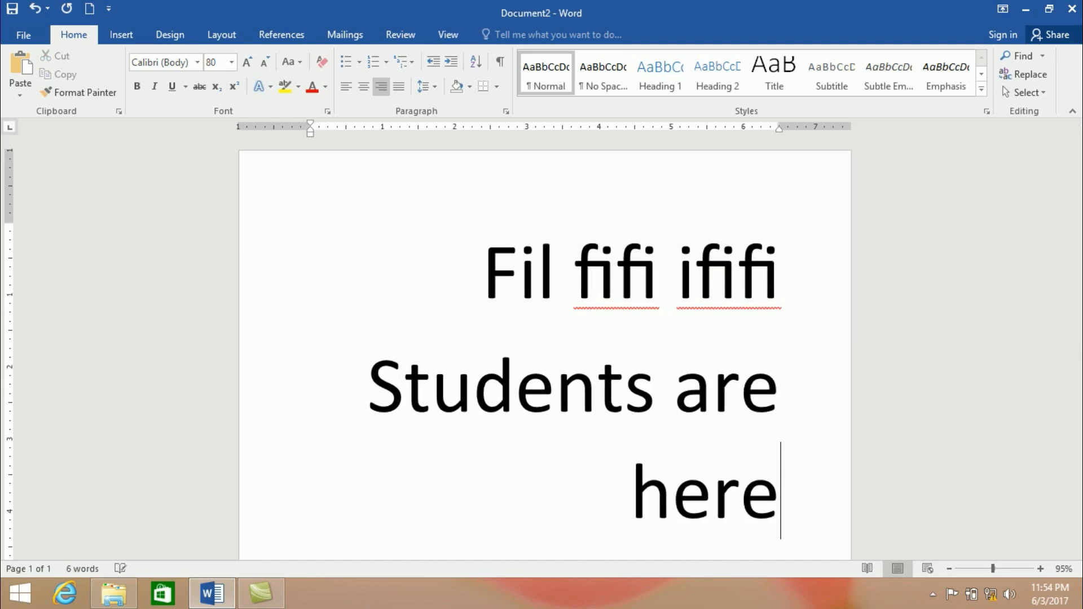
# Step: Select all the text and reduce its font size to 67 pt
pyautogui.hotkey('ctrl', 'a')
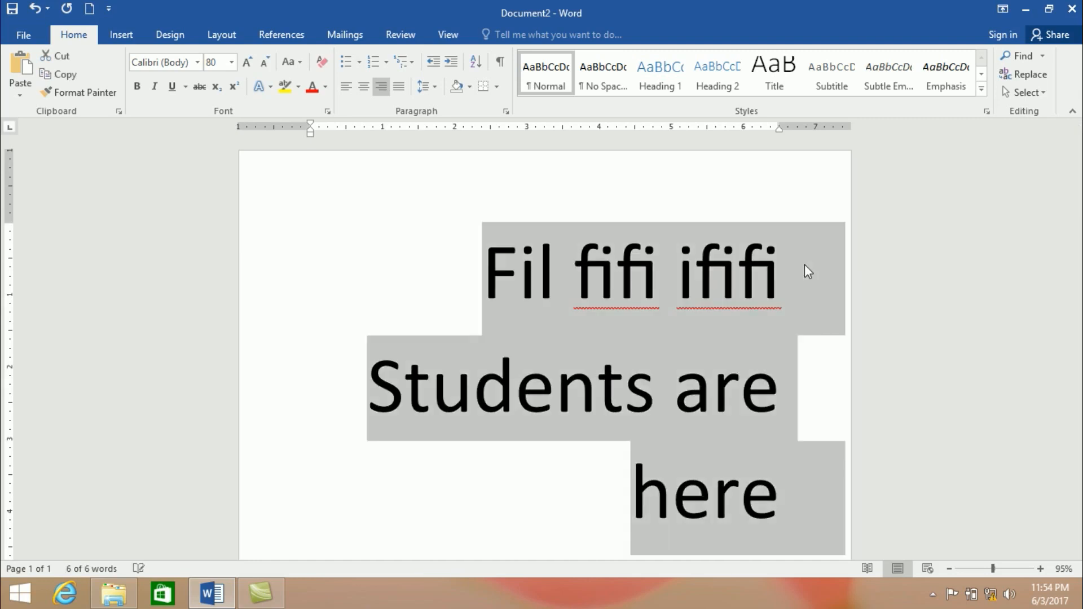
pyautogui.hotkey('ctrl', '[')
pyautogui.hotkey('ctrl', '[')
pyautogui.hotkey('ctrl', '[')
pyautogui.hotkey('ctrl', '[')
pyautogui.hotkey('ctrl', '[')
pyautogui.hotkey('ctrl', '[')
pyautogui.hotkey('ctrl', '[')
pyautogui.hotkey('ctrl', '[')
pyautogui.hotkey('ctrl', '[')
pyautogui.hotkey('ctrl', '[')
pyautogui.hotkey('ctrl', '[')
pyautogui.hotkey('ctrl', '[')
pyautogui.hotkey('ctrl', '[')
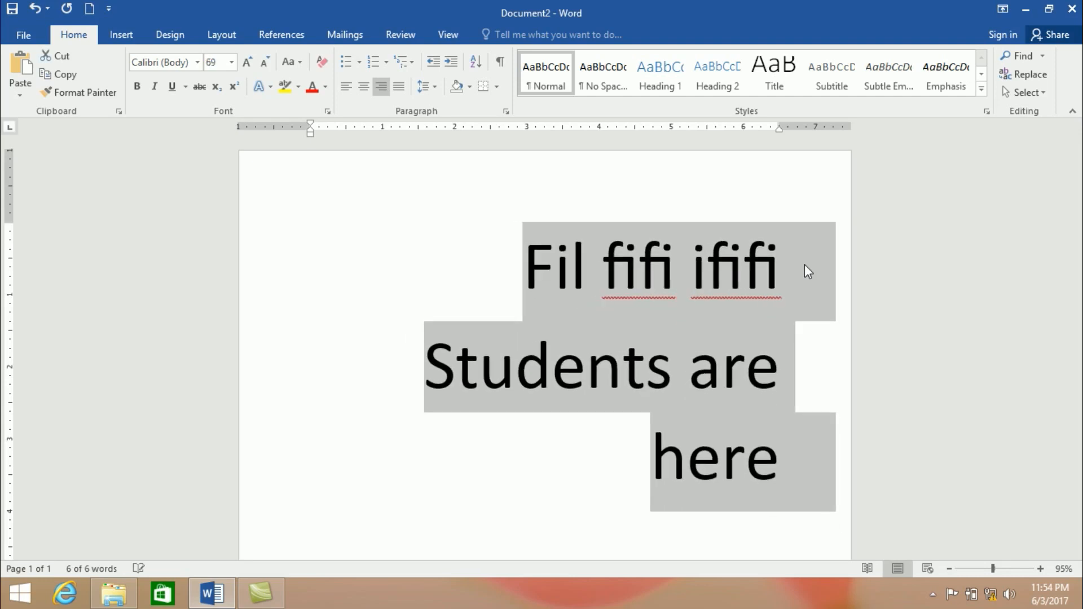
# Step: Select the "Students are here" paragraph and set its ligatures to Historical and Discretionary
pyautogui.click(691, 363)
pyautogui.moveTo(787, 453); pyautogui.dragTo(564, 367)
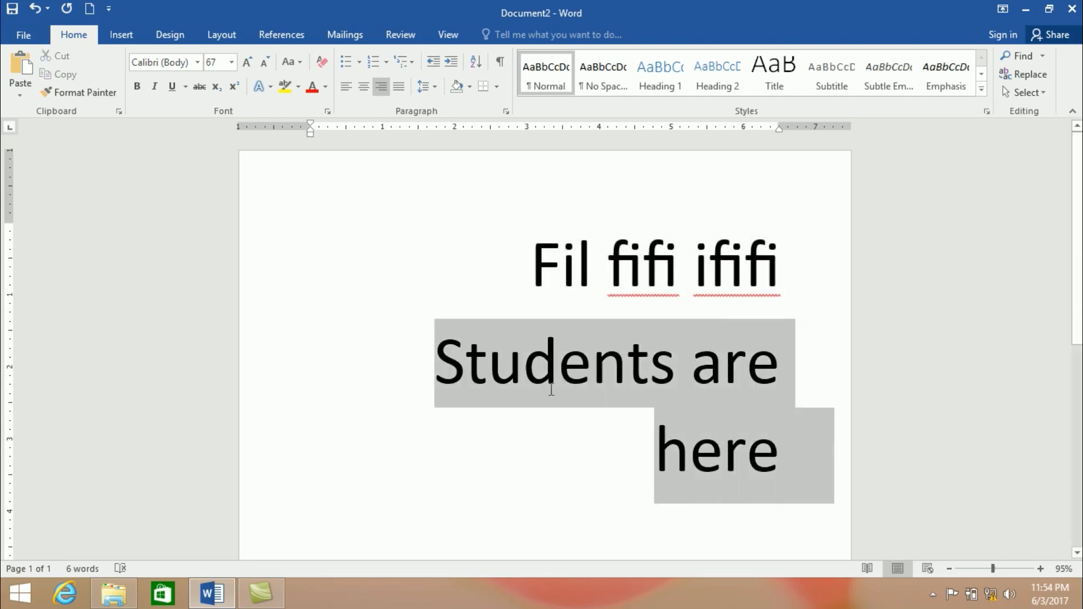
pyautogui.click(269, 88)
pyautogui.moveTo(332, 346)
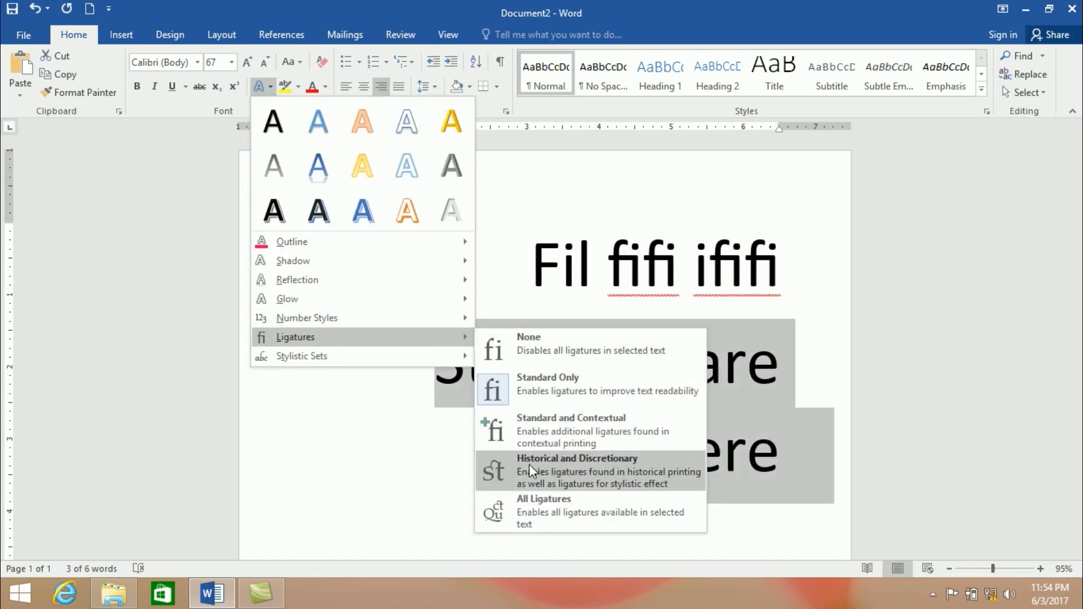
pyautogui.click(496, 480)
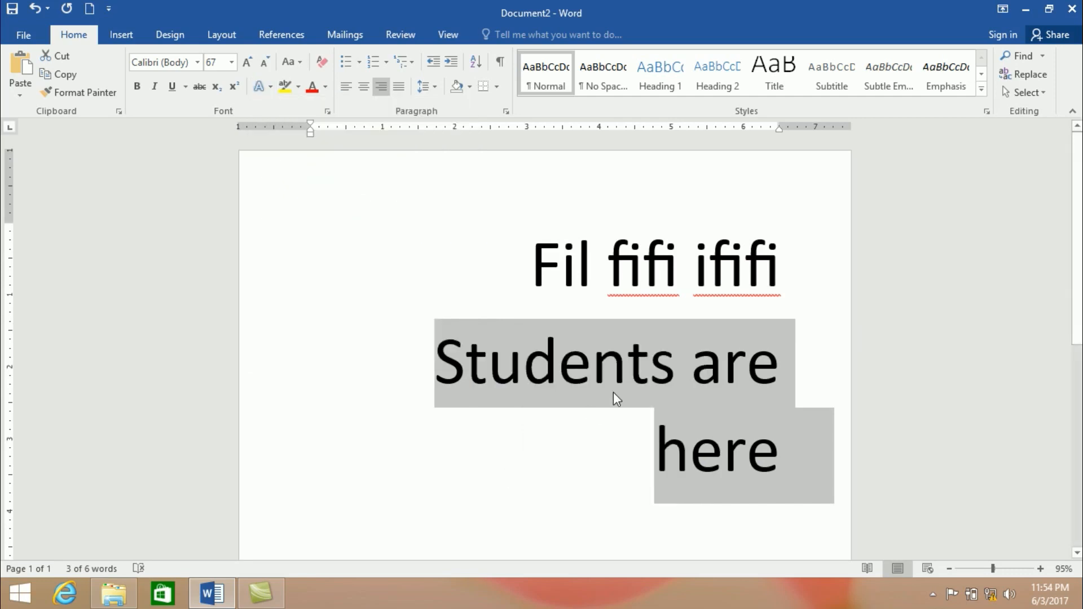
# Step: Change the ligatures of "Students are here" to Standard Only in the advanced font settings
pyautogui.click(327, 111)
pyautogui.click(149, 44)
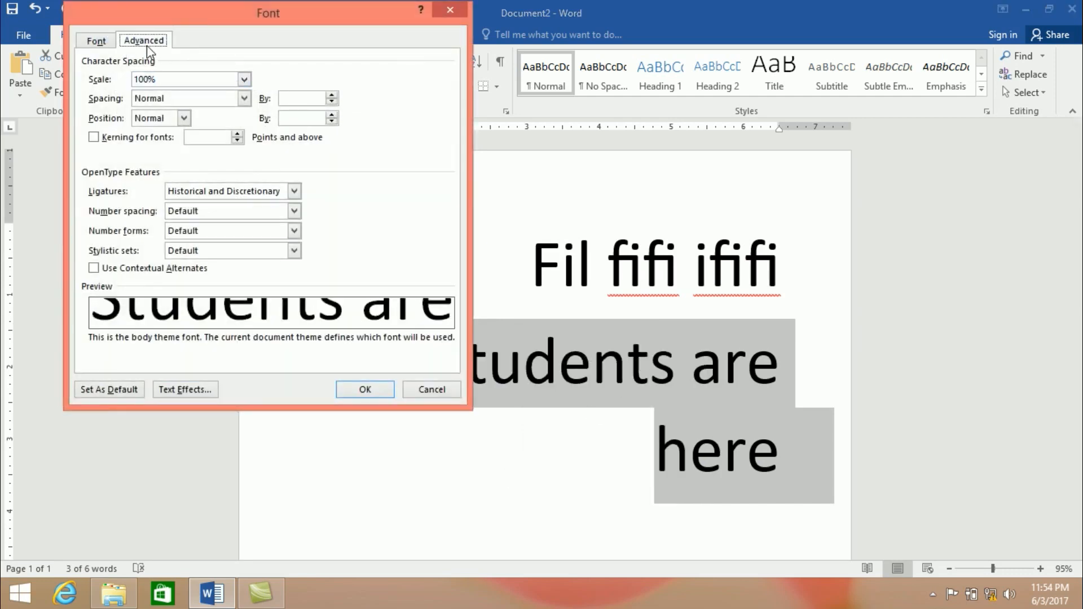
pyautogui.click(197, 194)
pyautogui.click(197, 216)
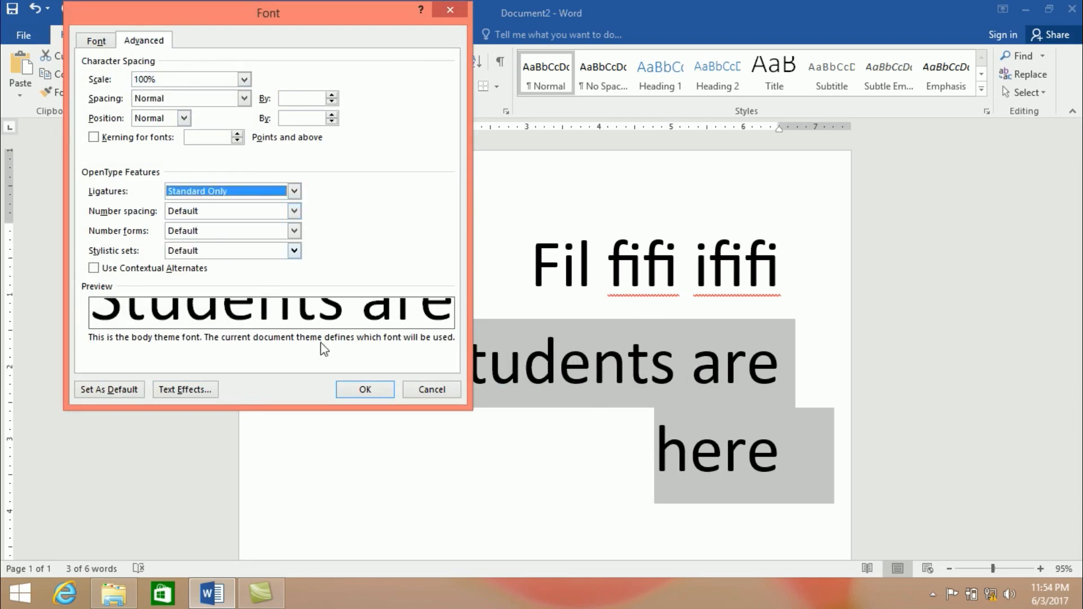
pyautogui.click(365, 389)
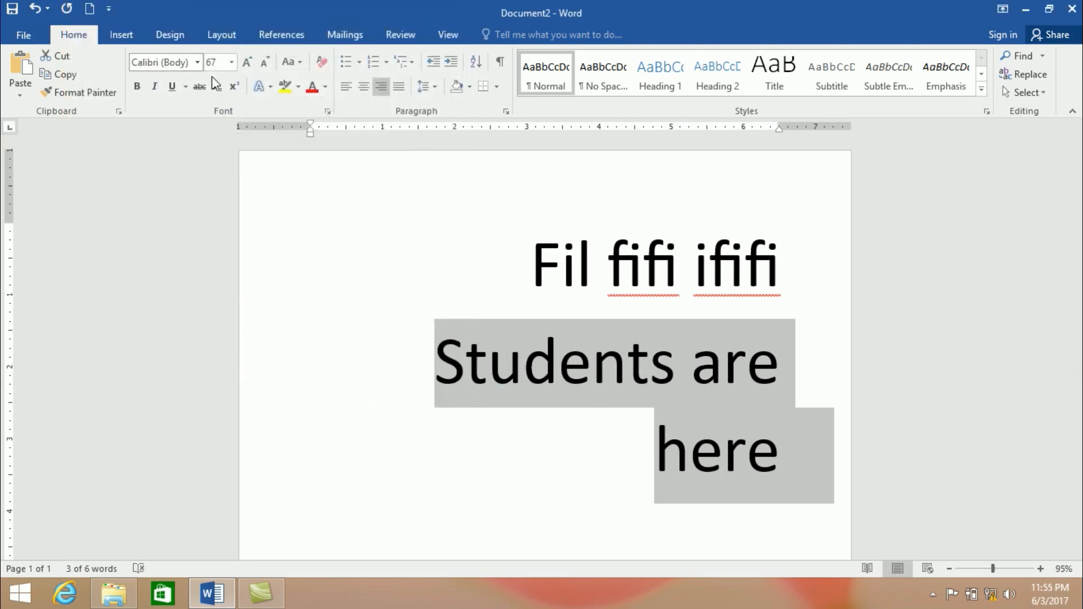
# Step: Apply Historical and Discretionary ligatures to "Students are here" and append the word "student" after it
pyautogui.click(258, 86)
pyautogui.moveTo(342, 341)
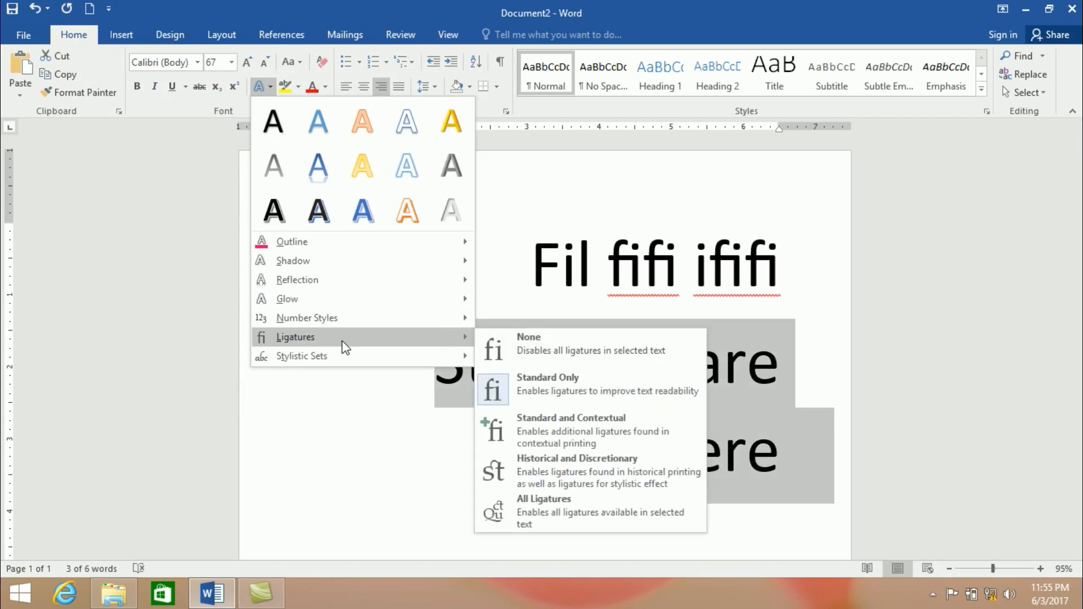
pyautogui.click(515, 480)
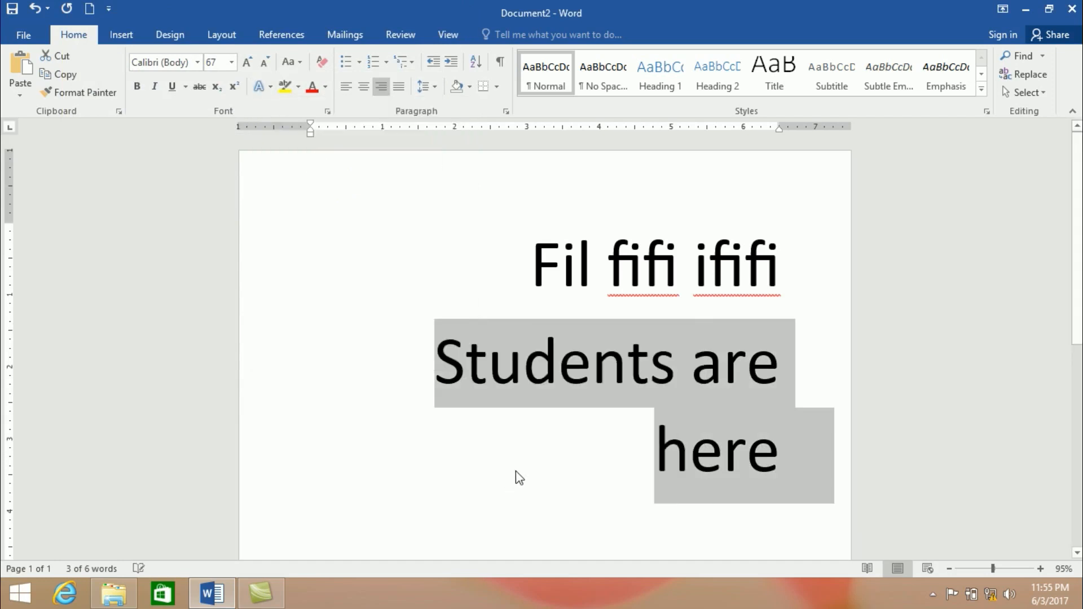
pyautogui.click(775, 436)
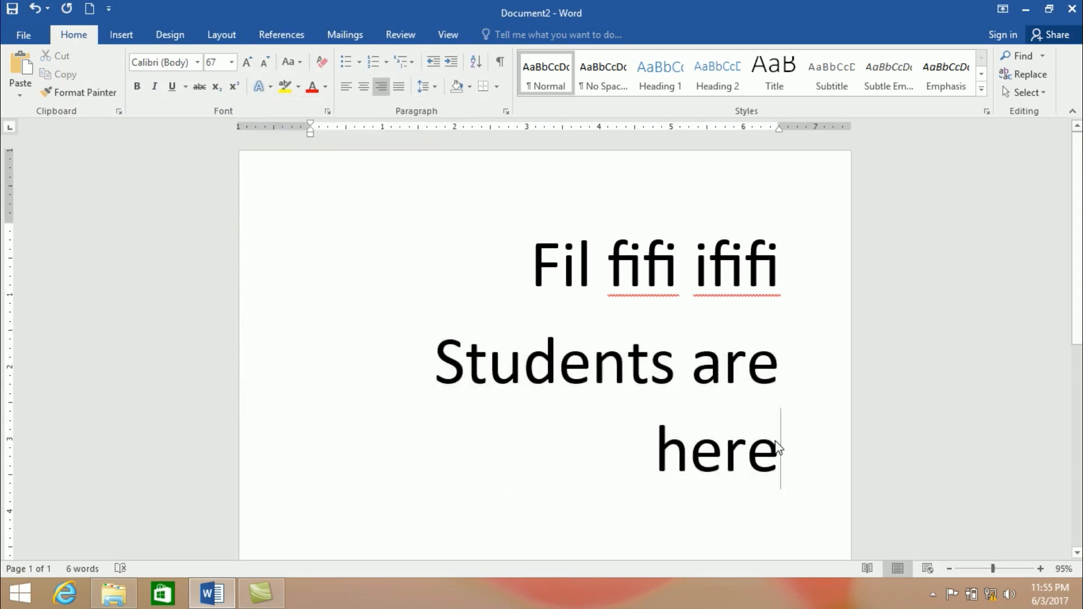
pyautogui.write('student')
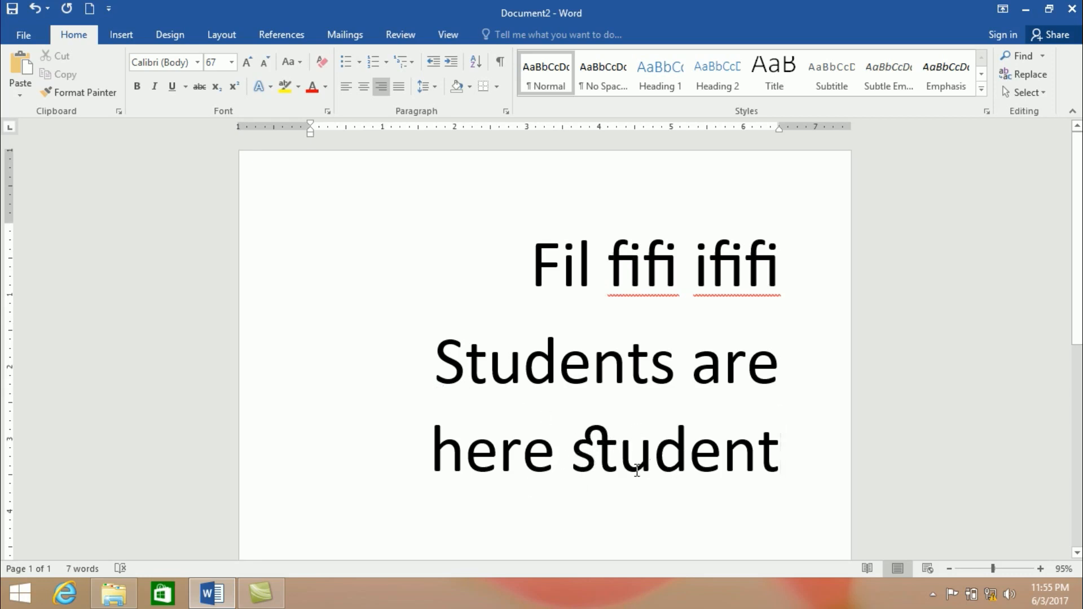
# Step: Delete all the text from the document
pyautogui.hotkey('ctrl', 'a')
pyautogui.press('Delete')
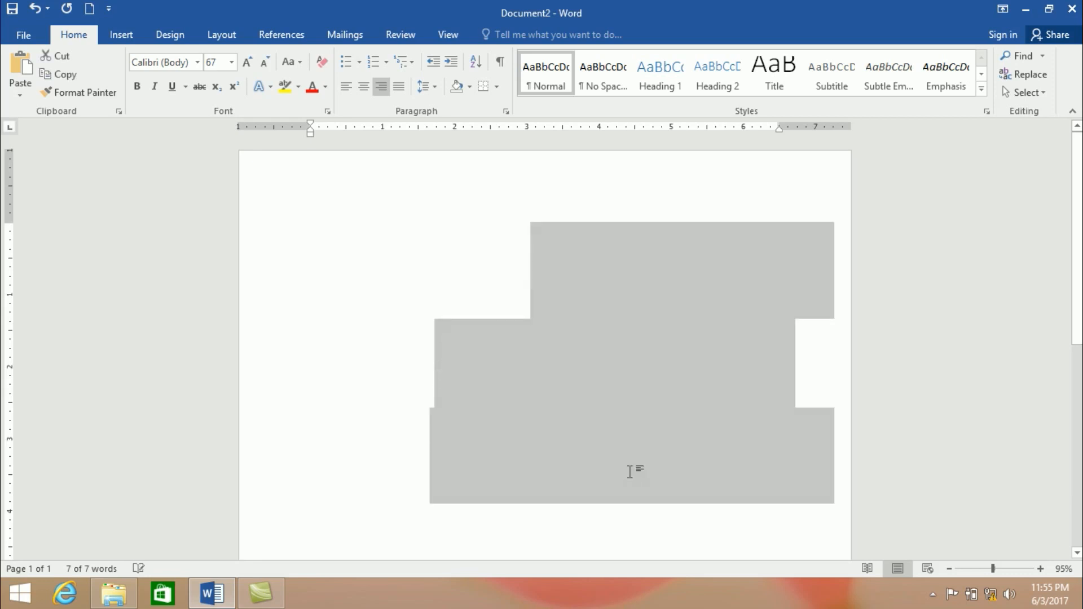
pyautogui.click(382, 93)
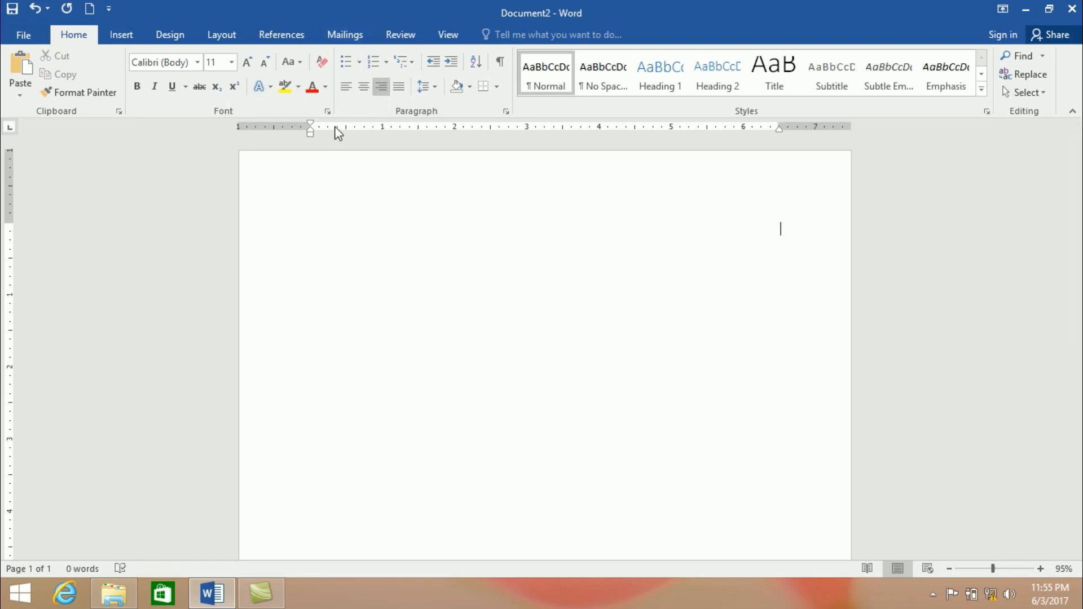
# Step: Try to set the ligatures of the empty paragraph to Standard Only in the advanced font settings
pyautogui.click(328, 112)
pyautogui.click(209, 191)
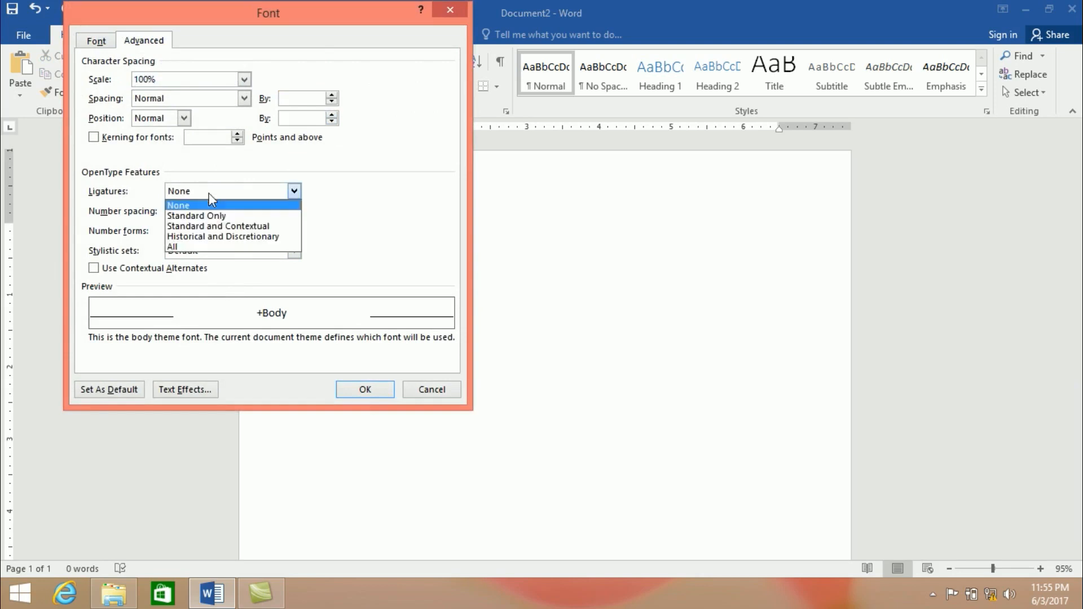
pyautogui.click(197, 215)
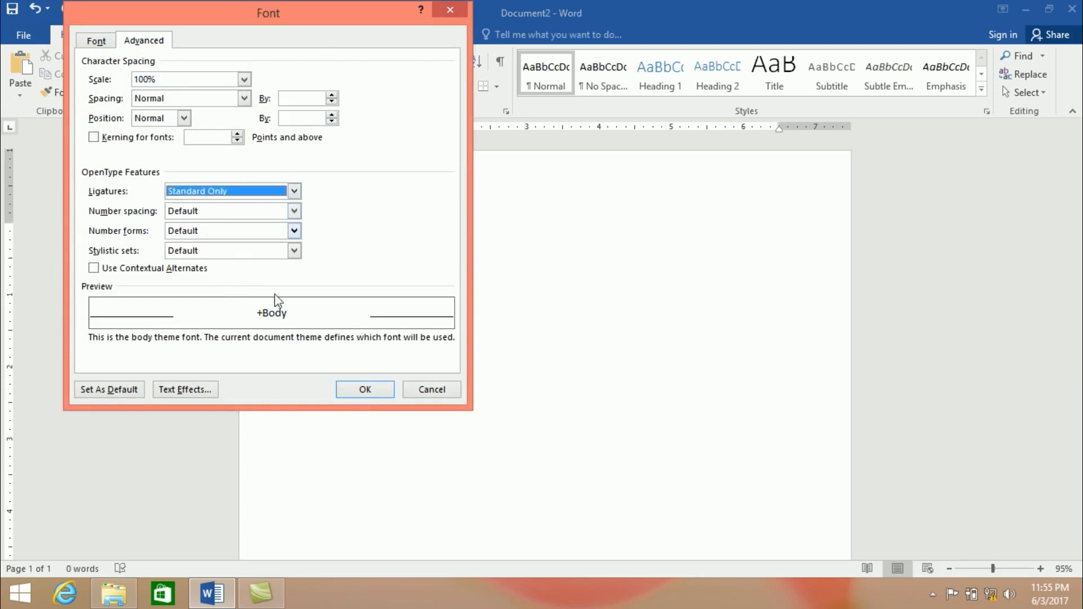
pyautogui.click(357, 387)
# Step: Turn on All Ligatures for the empty paragraph and enter the word "teacher"
pyautogui.click(263, 86)
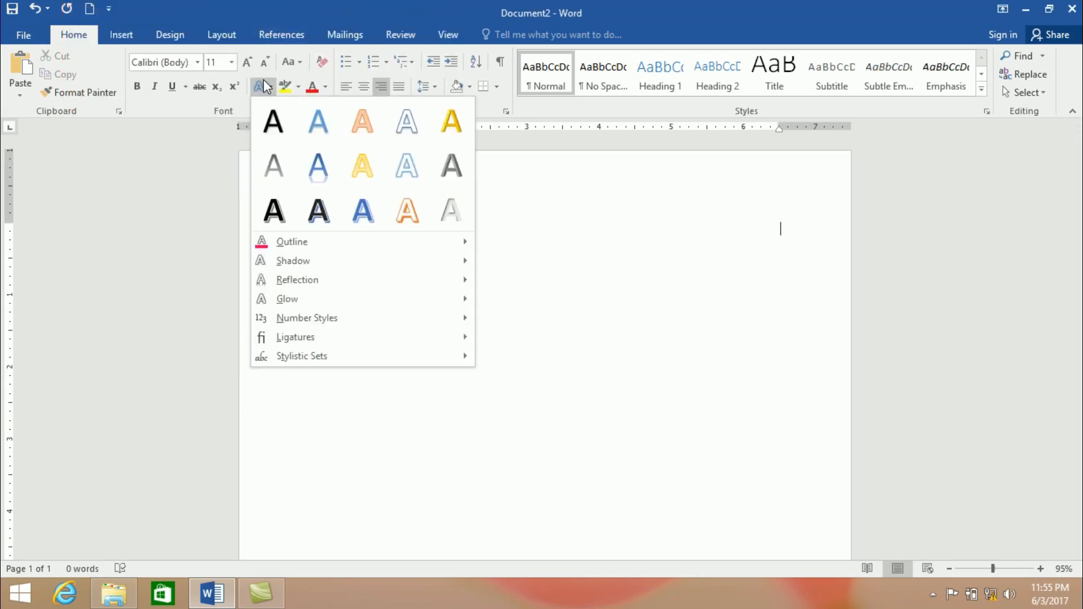
pyautogui.moveTo(338, 334)
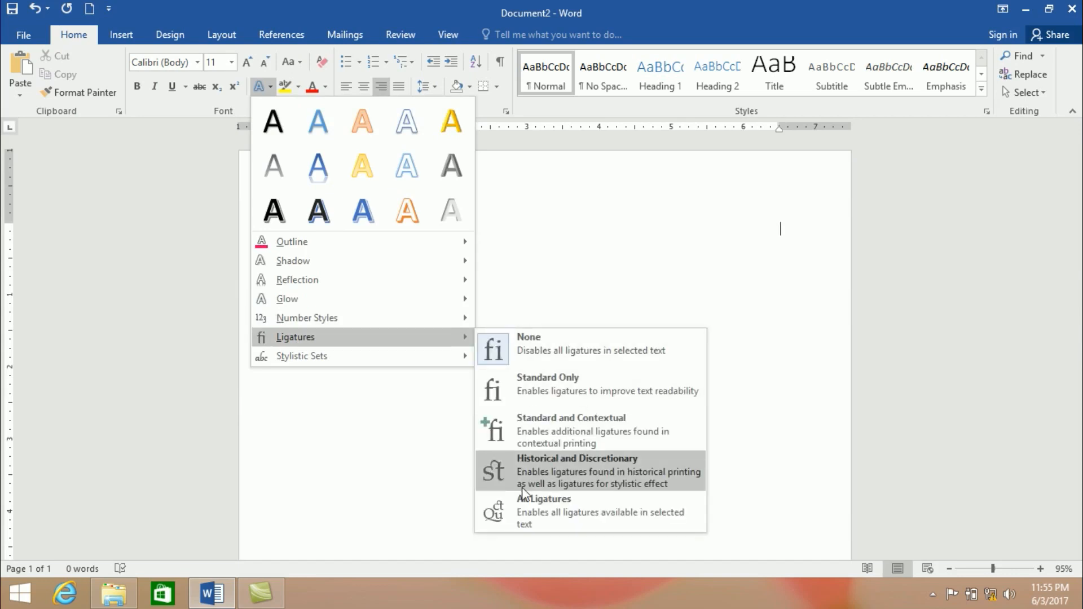
pyautogui.click(534, 506)
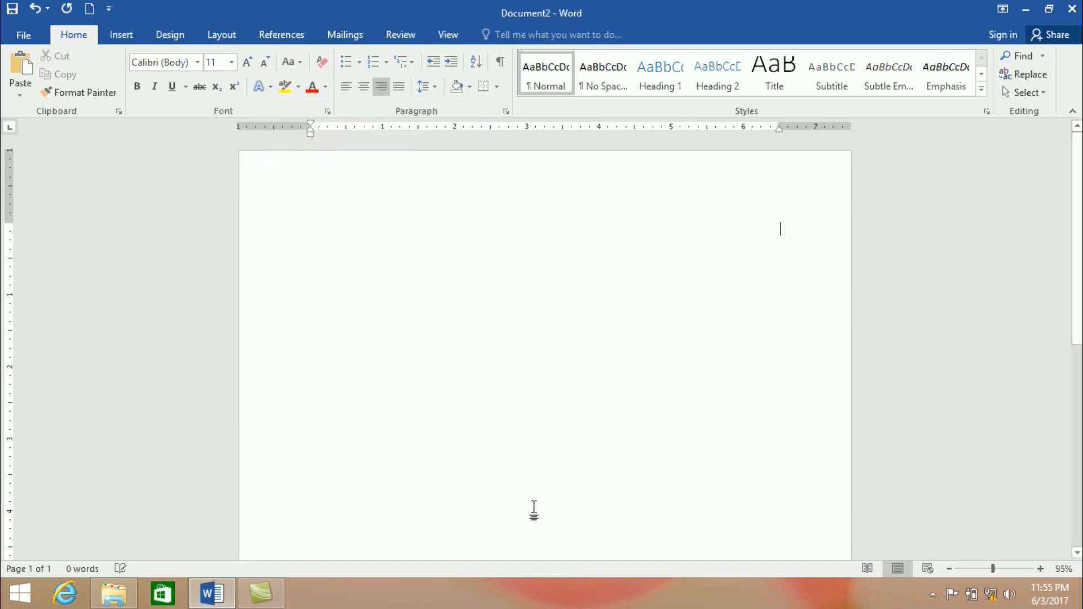
pyautogui.write('teacher')
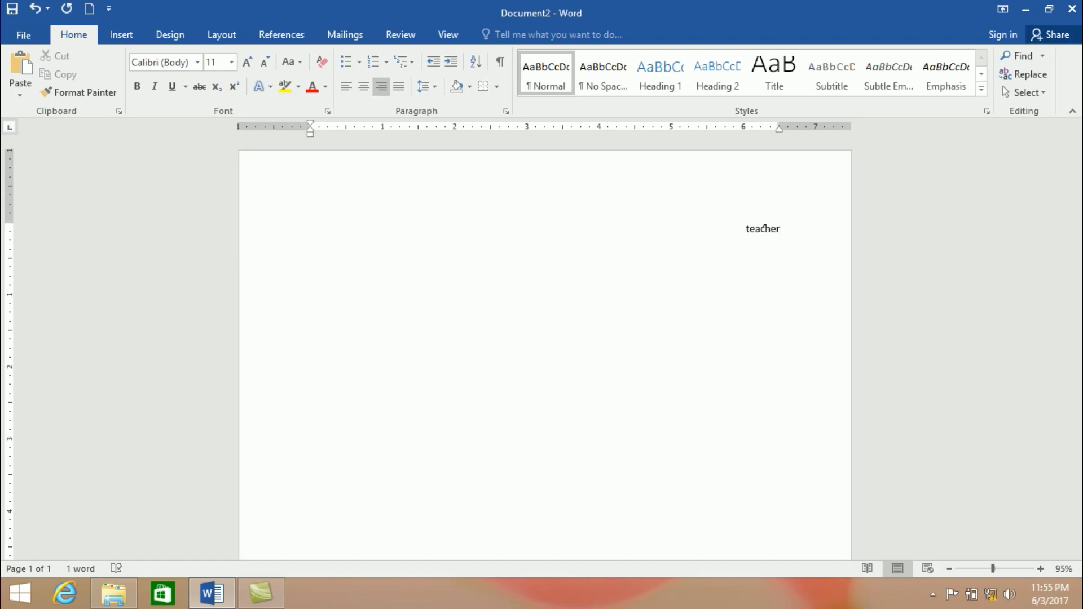
# Step: Select the word "teacher" and enlarge its font size to 69 pt
pyautogui.hotkey('ctrl', 'a')
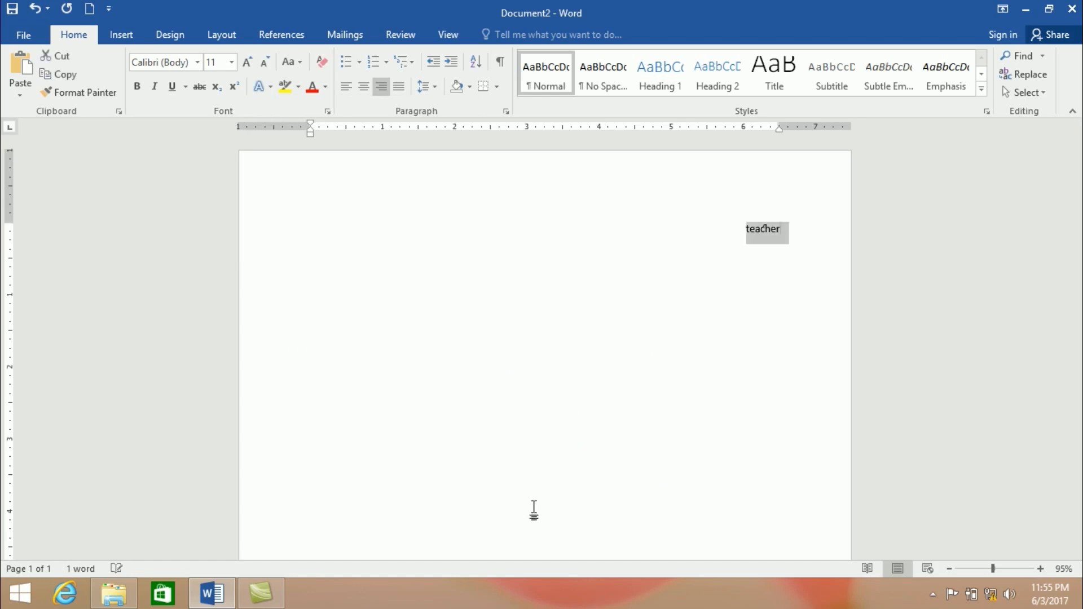
pyautogui.hotkey('ctrl', ']')
pyautogui.hotkey('ctrl', ']')
pyautogui.hotkey('ctrl', ']')
pyautogui.hotkey('ctrl', ']')
pyautogui.hotkey('ctrl', ']')
pyautogui.hotkey('ctrl', ']')
pyautogui.hotkey('ctrl', ']')
pyautogui.hotkey('ctrl', ']')
pyautogui.hotkey('ctrl', ']')
pyautogui.hotkey('ctrl', ']')
pyautogui.hotkey('ctrl', ']')
pyautogui.hotkey('ctrl', ']')
pyautogui.hotkey('ctrl', ']')
pyautogui.hotkey('ctrl', ']')
pyautogui.hotkey('ctrl', ']')
pyautogui.hotkey('ctrl', ']')
pyautogui.hotkey('ctrl', ']')
pyautogui.hotkey('ctrl', ']')
pyautogui.hotkey('ctrl', ']')
pyautogui.hotkey('ctrl', ']')
pyautogui.hotkey('ctrl', ']')
pyautogui.hotkey('ctrl', ']')
pyautogui.hotkey('ctrl', ']')
pyautogui.hotkey('ctrl', ']')
pyautogui.hotkey('ctrl', ']')
pyautogui.hotkey('ctrl', ']')
pyautogui.hotkey('ctrl', ']')
pyautogui.hotkey('ctrl', ']')
pyautogui.hotkey('ctrl', ']')
pyautogui.hotkey('ctrl', ']')
pyautogui.hotkey('ctrl', ']')
pyautogui.hotkey('ctrl', ']')
pyautogui.hotkey('ctrl', ']')
pyautogui.hotkey('ctrl', ']')
pyautogui.hotkey('ctrl', ']')
pyautogui.hotkey('ctrl', ']')
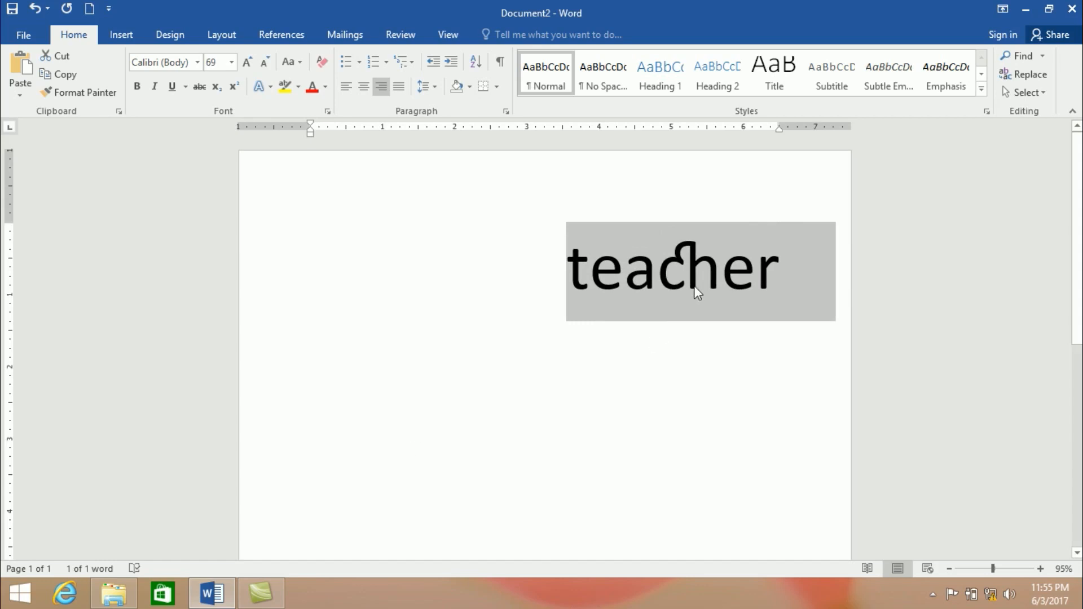
# Step: Append "fi students" after the word "teacher"
pyautogui.click(690, 270)
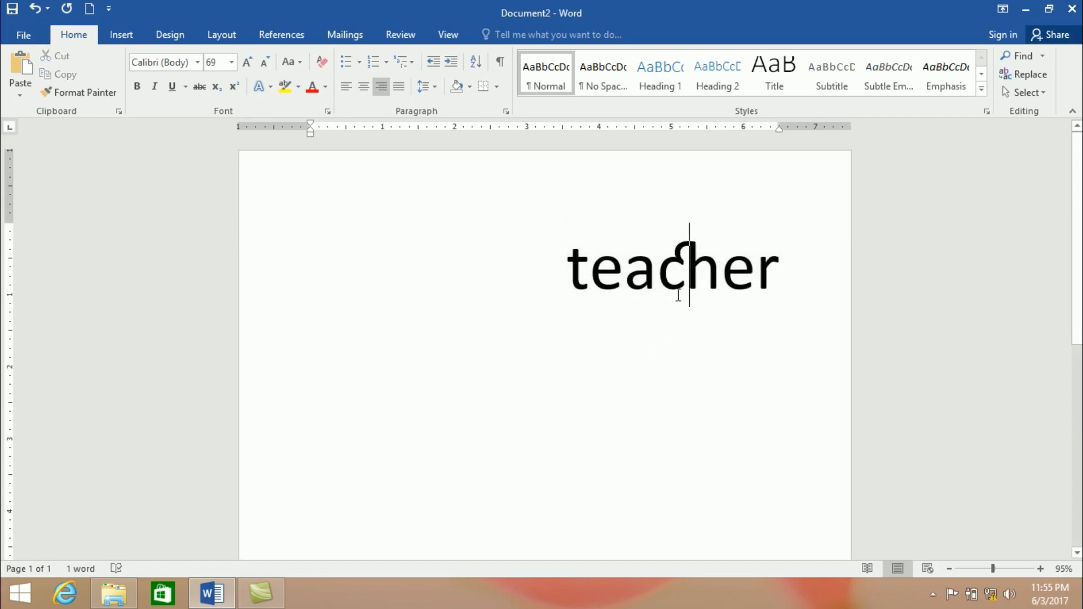
pyautogui.click(790, 285)
pyautogui.write('fi')
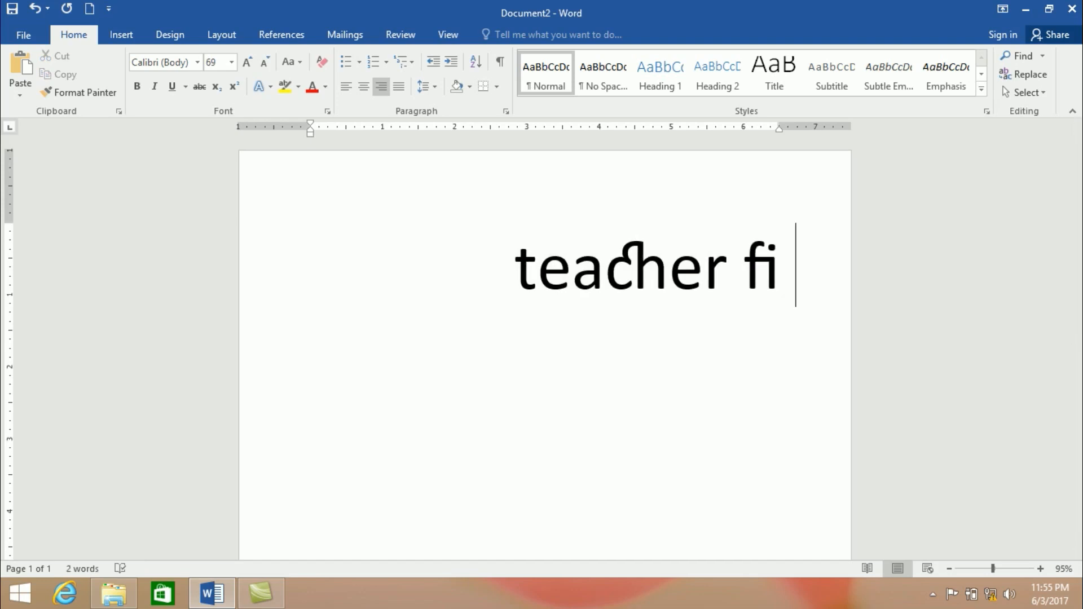
pyautogui.write(' studen')
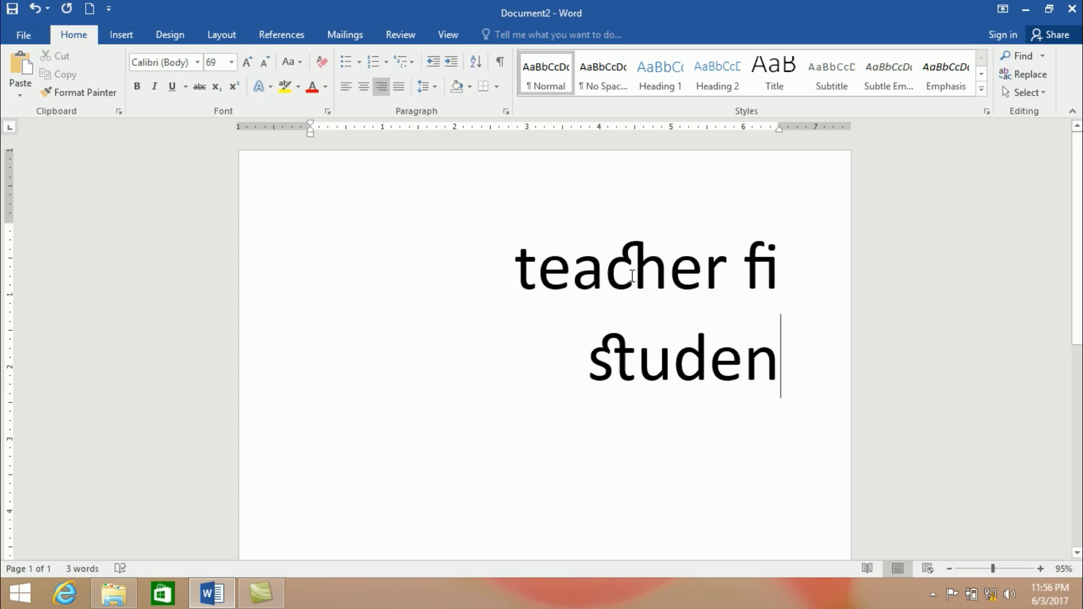
pyautogui.write('ts')
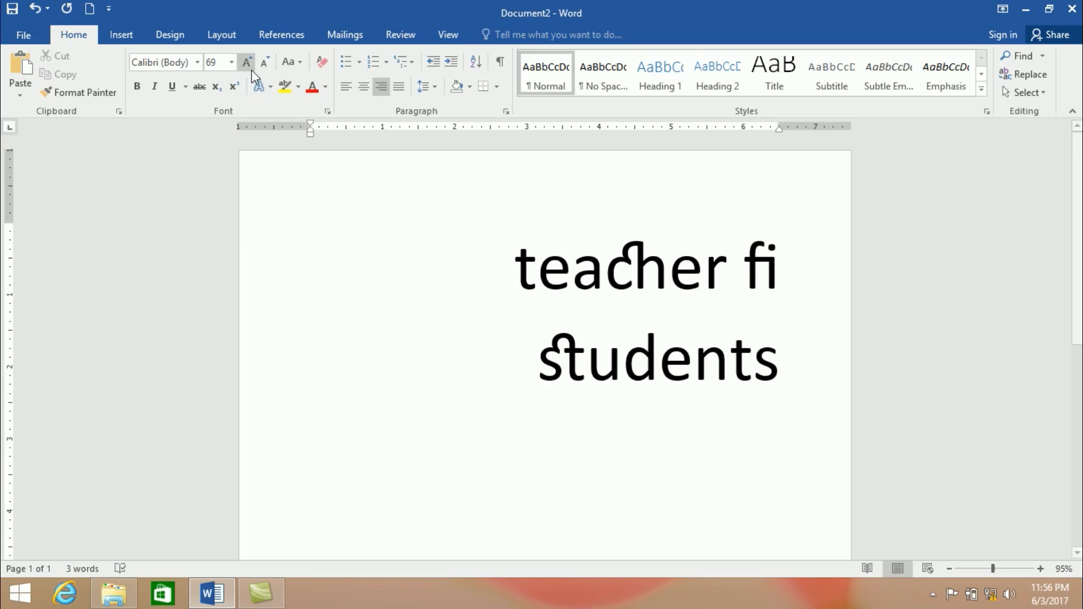
pyautogui.click(269, 84)
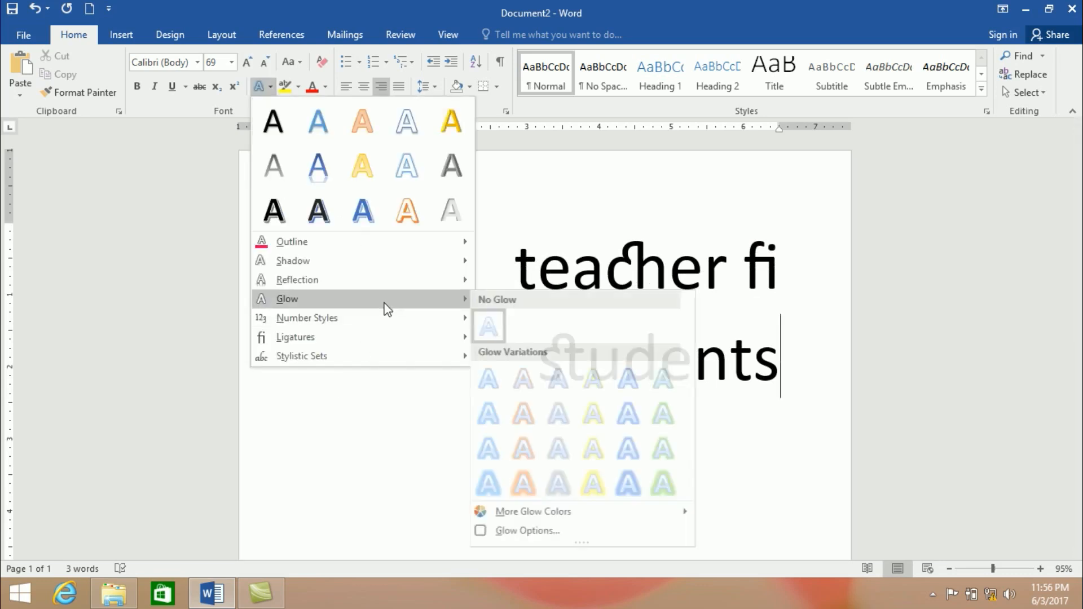
pyautogui.moveTo(402, 336)
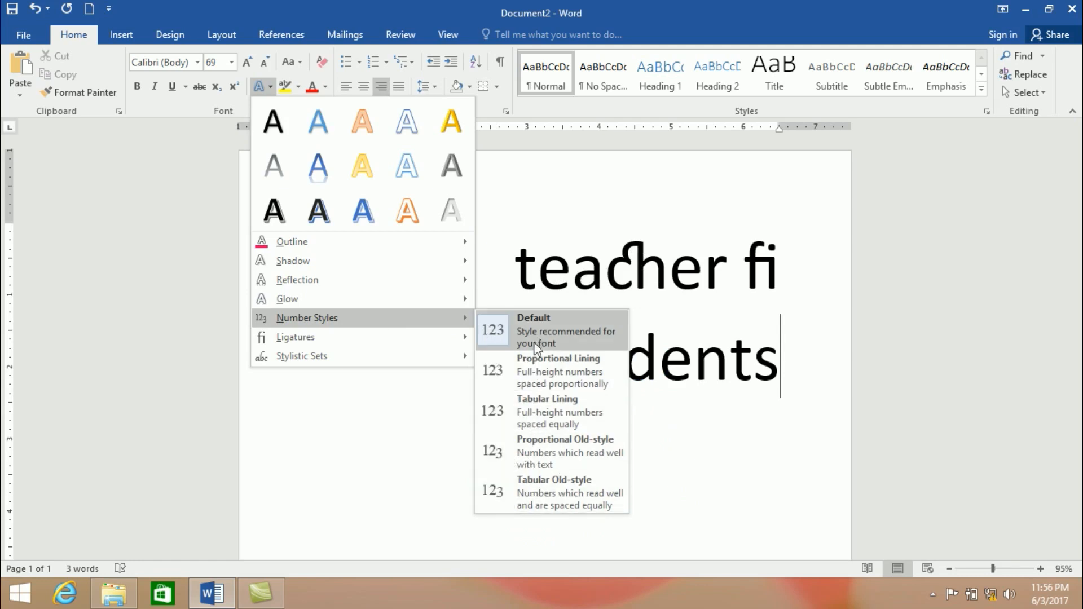
pyautogui.click(392, 468)
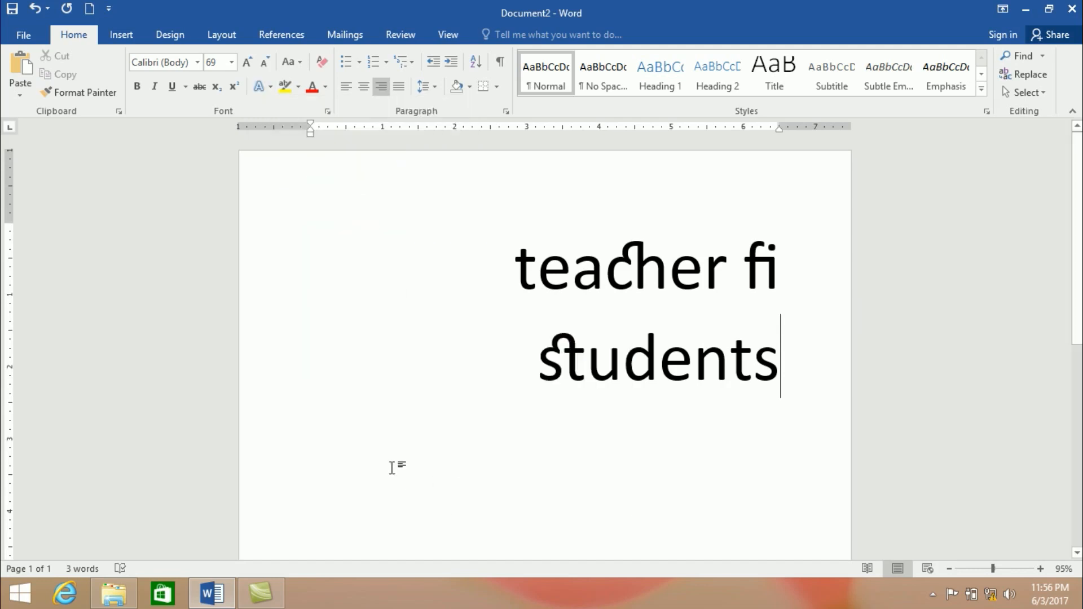
# Step: Replace all the sample text in the document with the number string "2345,34523,345"
pyautogui.hotkey('ctrl', 'a')
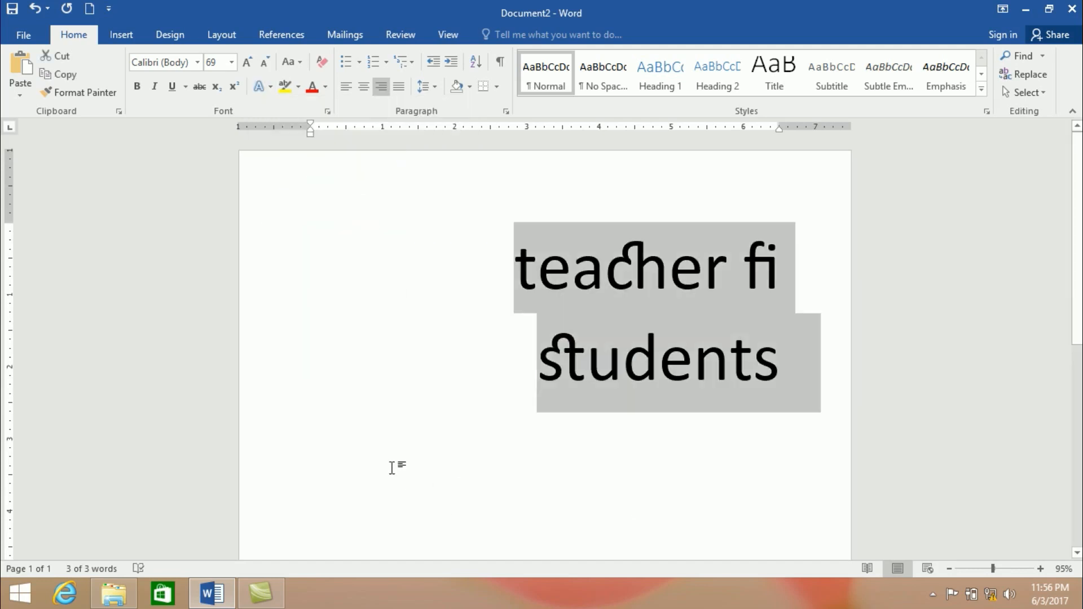
pyautogui.press('Delete')
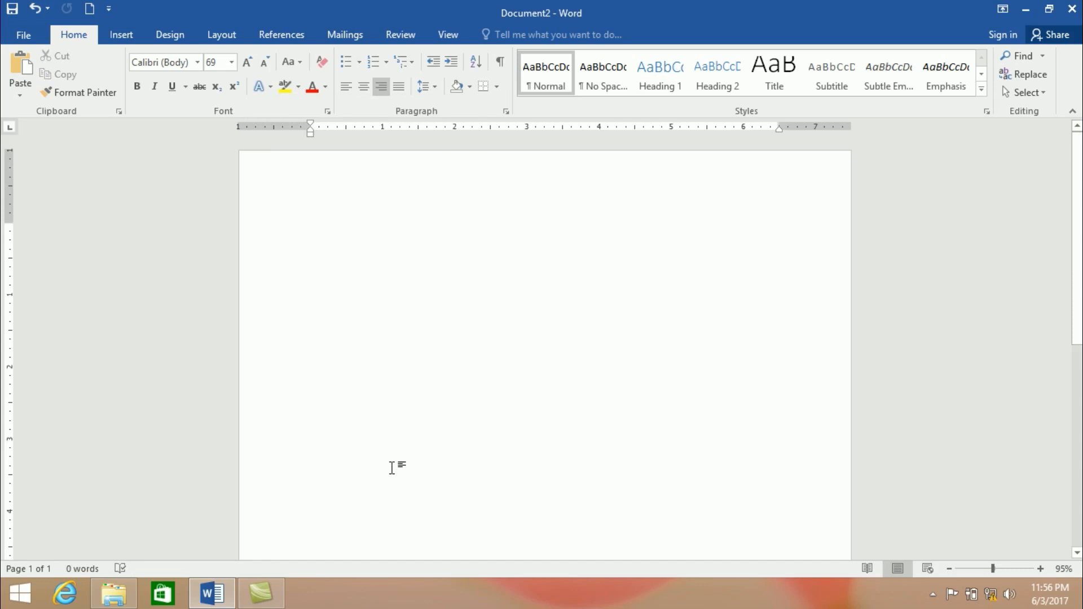
pyautogui.write('2345,345')
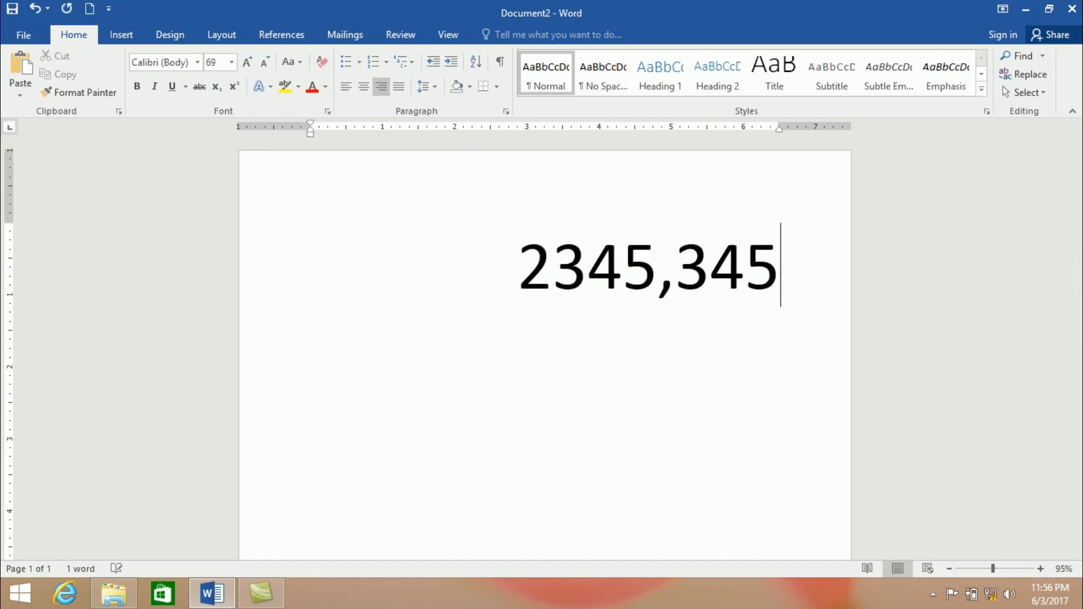
pyautogui.write('23,345')
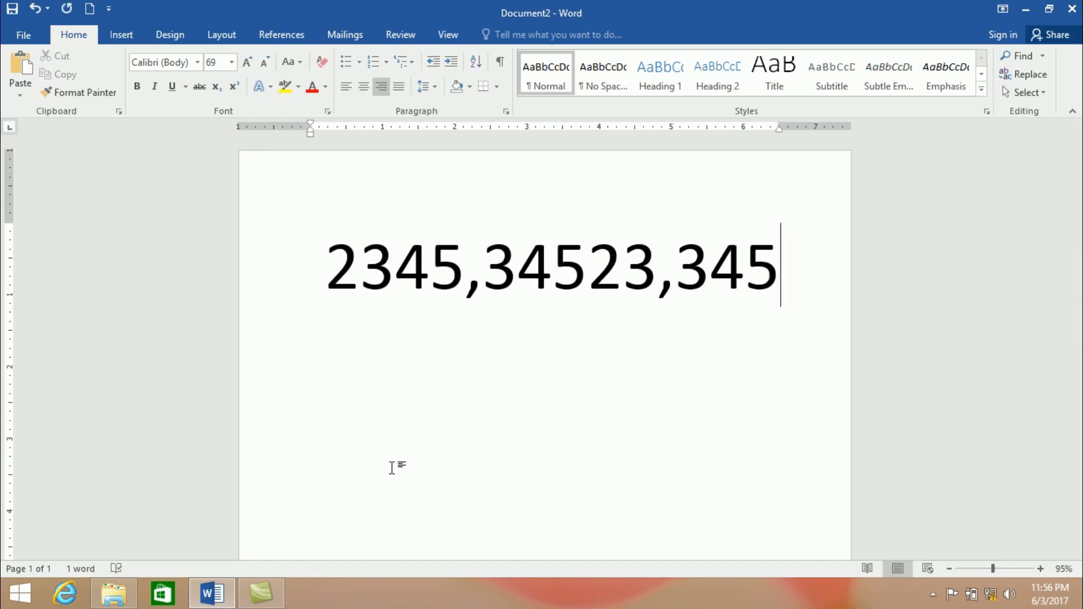
# Step: Set the ligatures of the whole number string to Standard Only in the advanced font settings
pyautogui.hotkey('ctrl', 'a')
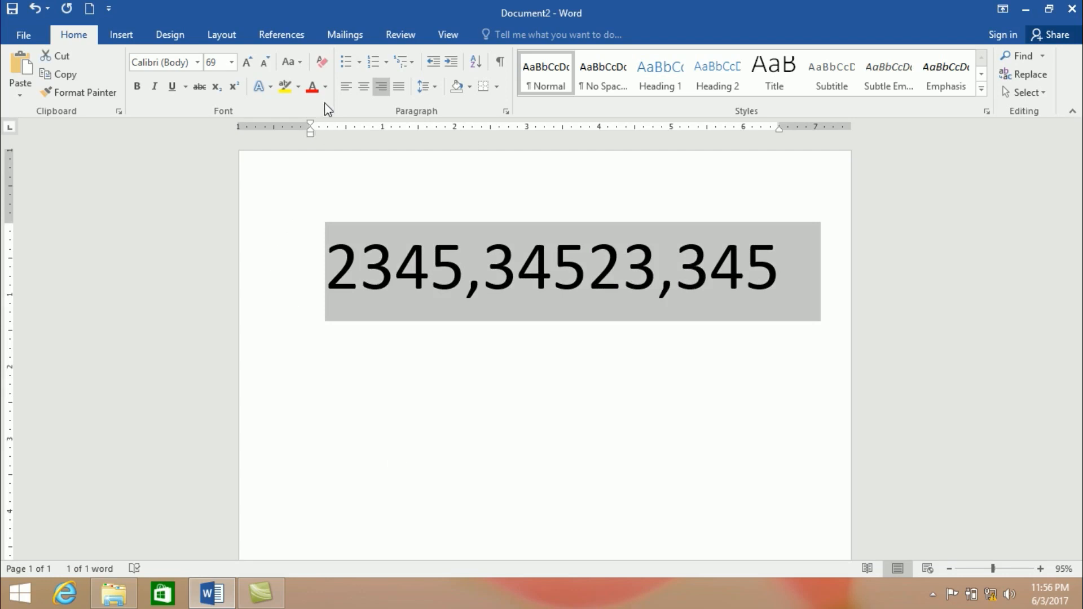
pyautogui.click(327, 112)
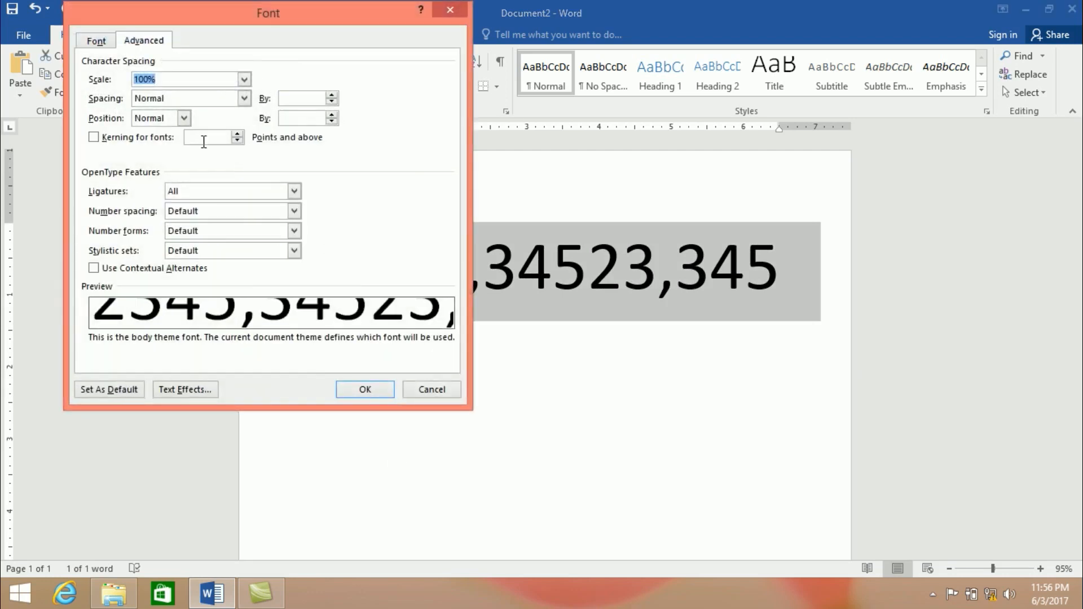
pyautogui.click(187, 191)
pyautogui.click(188, 215)
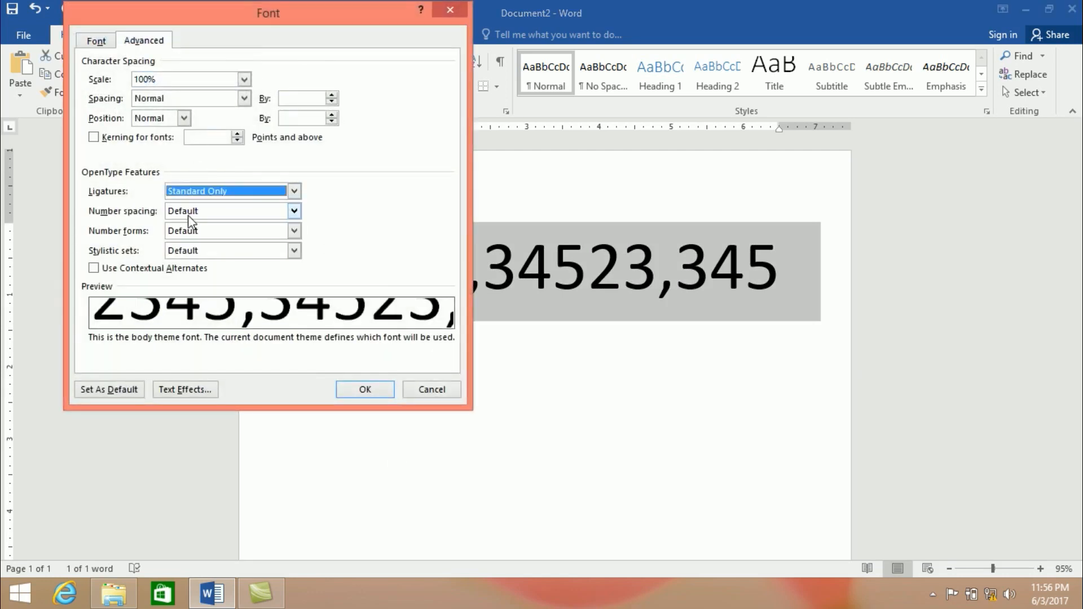
pyautogui.click(379, 390)
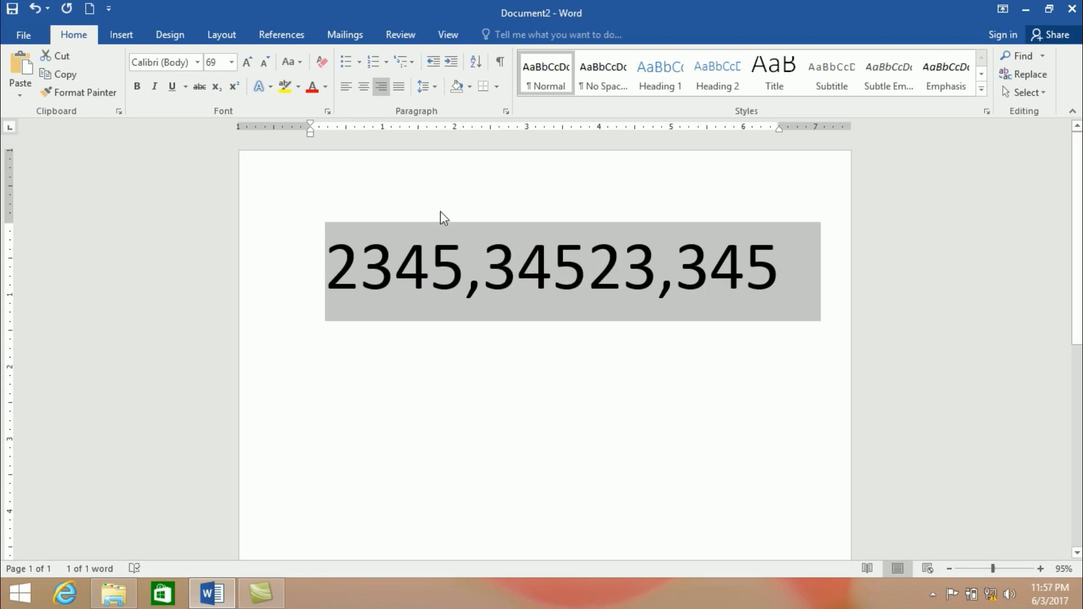
# Step: Apply the Proportional Lining number style to the whole number string
pyautogui.click(270, 87)
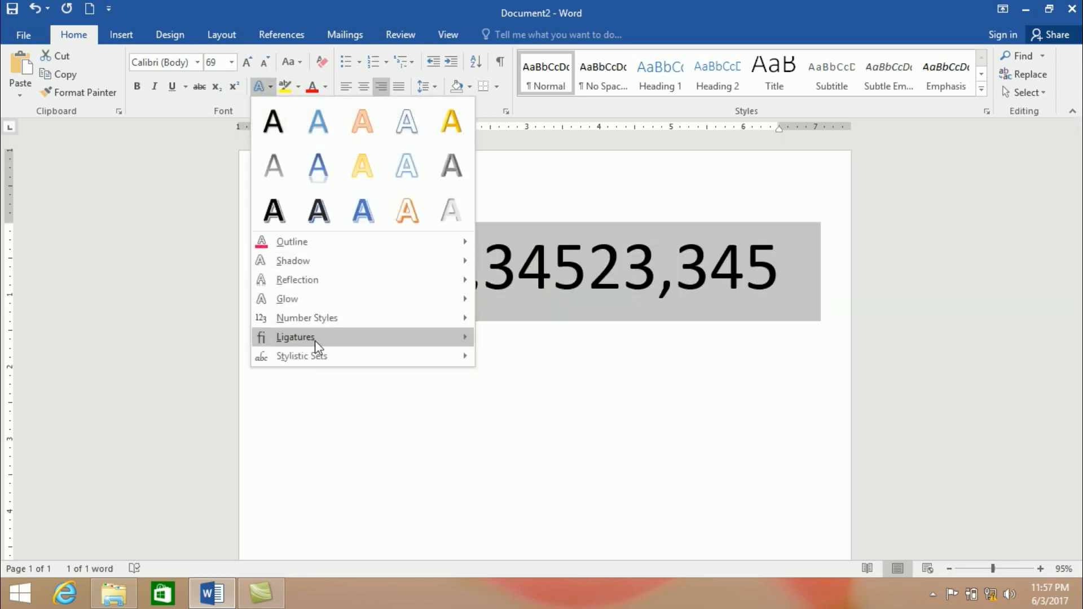
pyautogui.moveTo(333, 317)
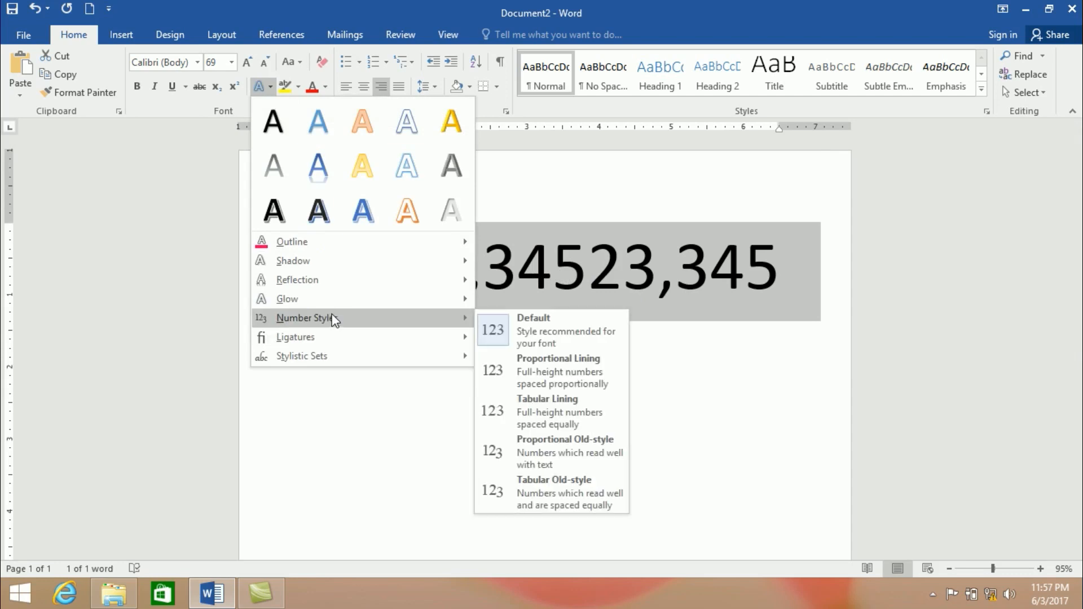
pyautogui.click(540, 372)
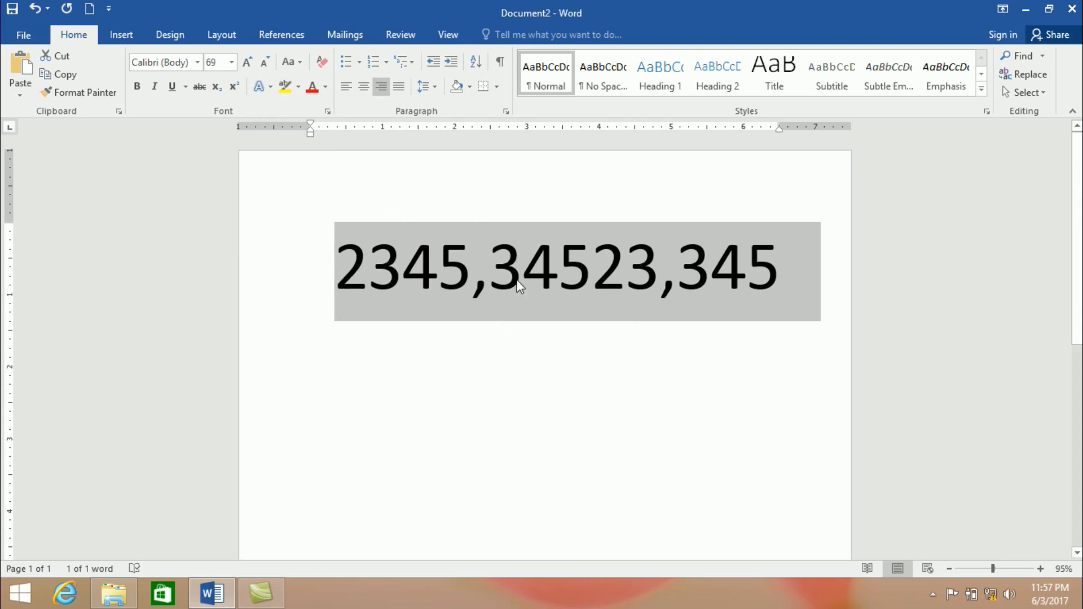
# Step: Change the number style of the whole number string to Tabular Lining and deselect the text
pyautogui.click(266, 87)
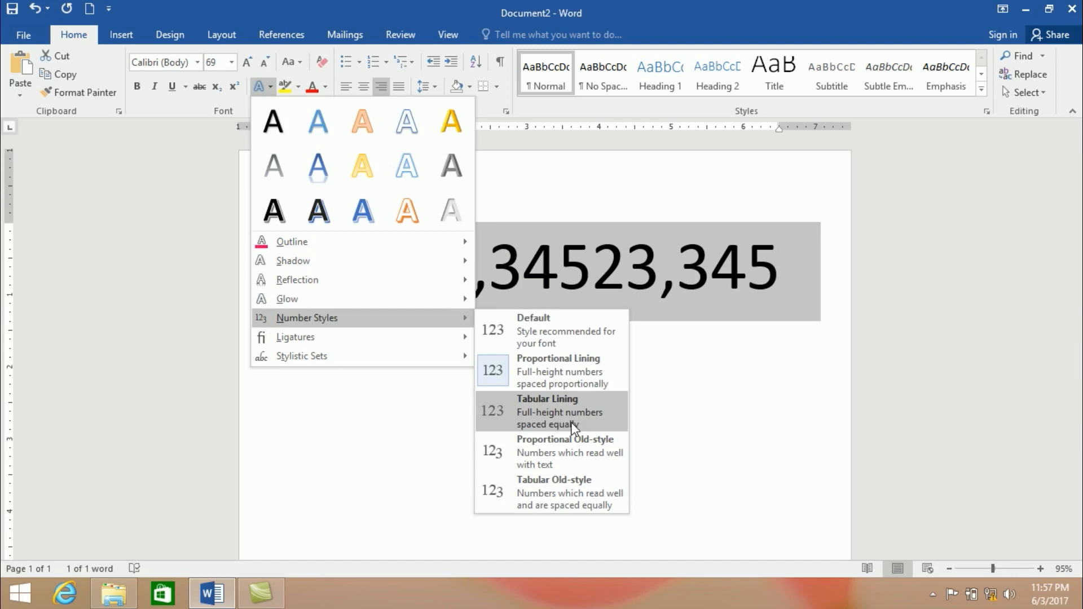
pyautogui.click(571, 422)
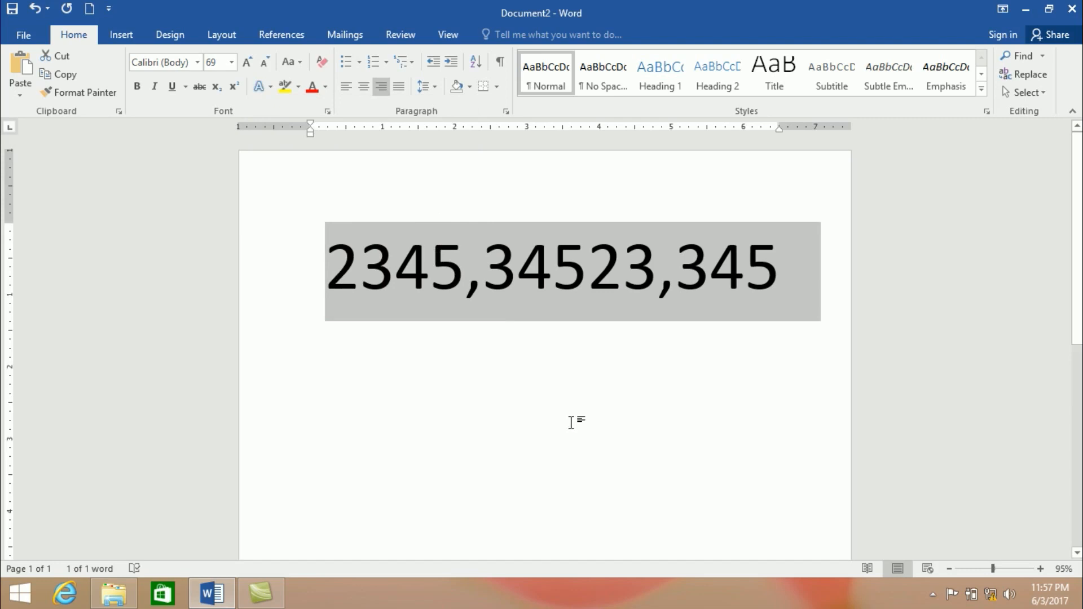
pyautogui.click(571, 423)
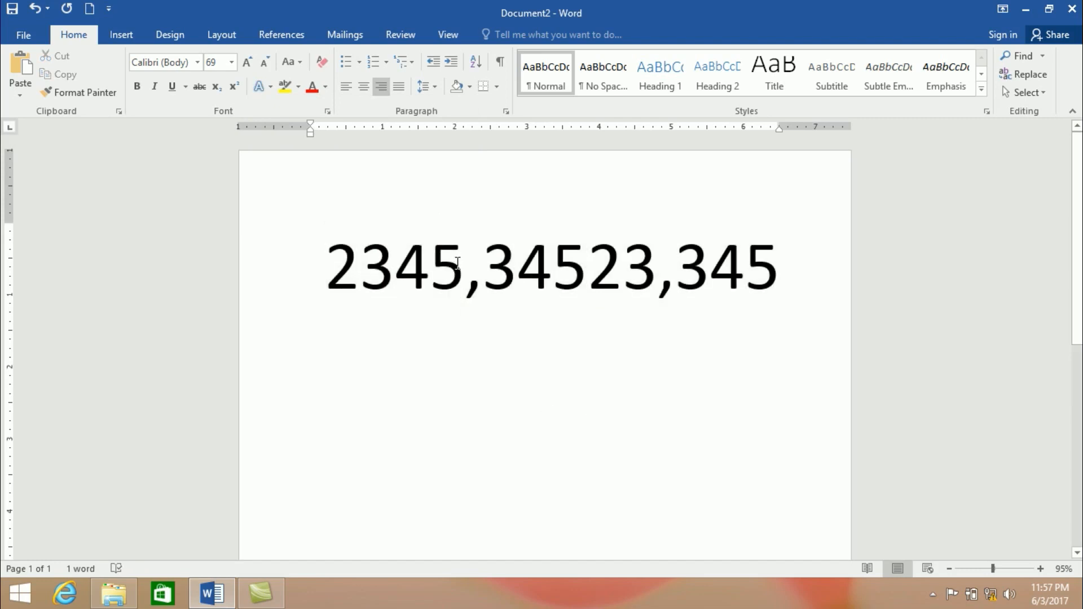
# Step: Apply the Proportional Old-style number style to only the first group of digits, 2345
pyautogui.moveTo(463, 263); pyautogui.dragTo(326, 266)
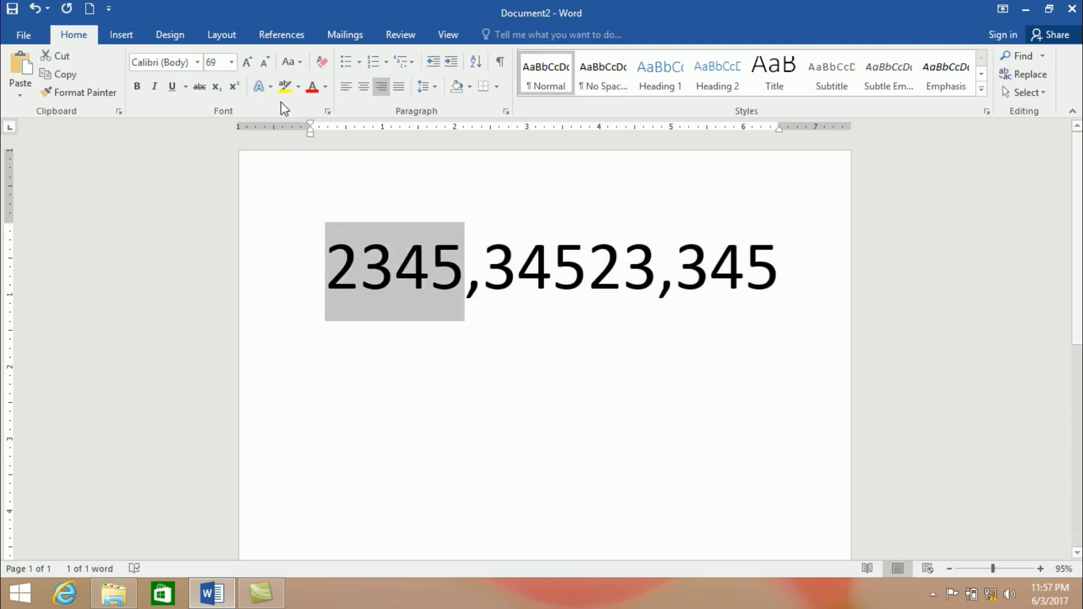
pyautogui.click(261, 88)
pyautogui.moveTo(385, 346)
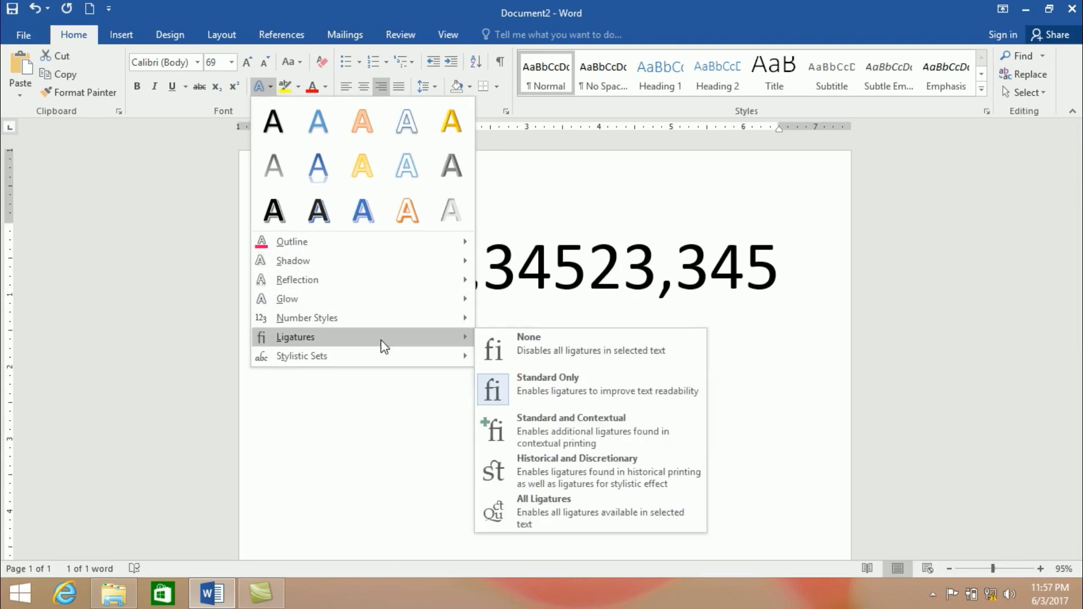
pyautogui.moveTo(407, 321)
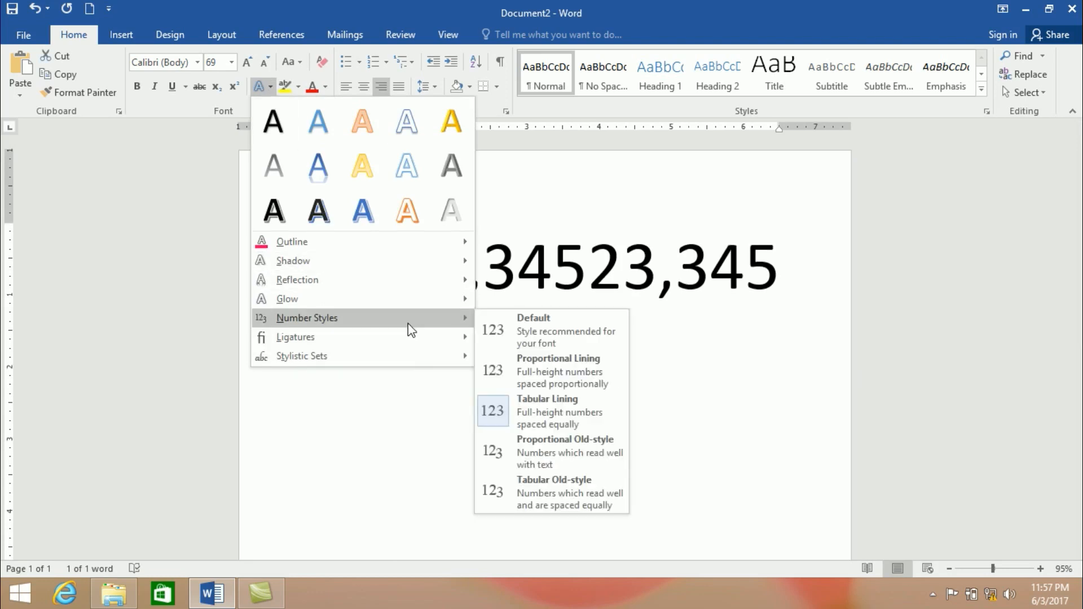
pyautogui.click(544, 443)
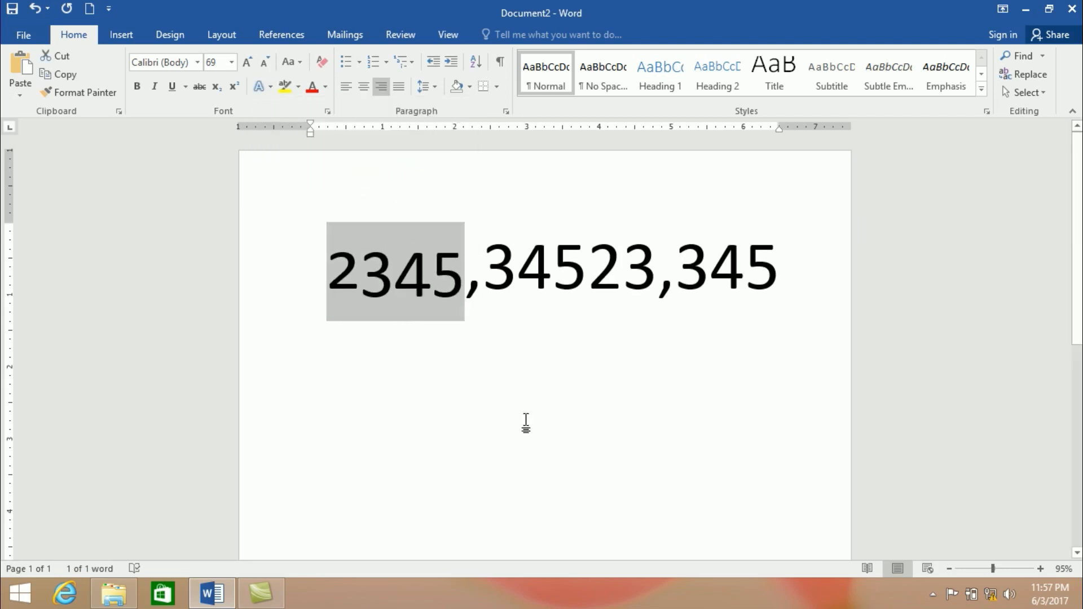
pyautogui.click(526, 424)
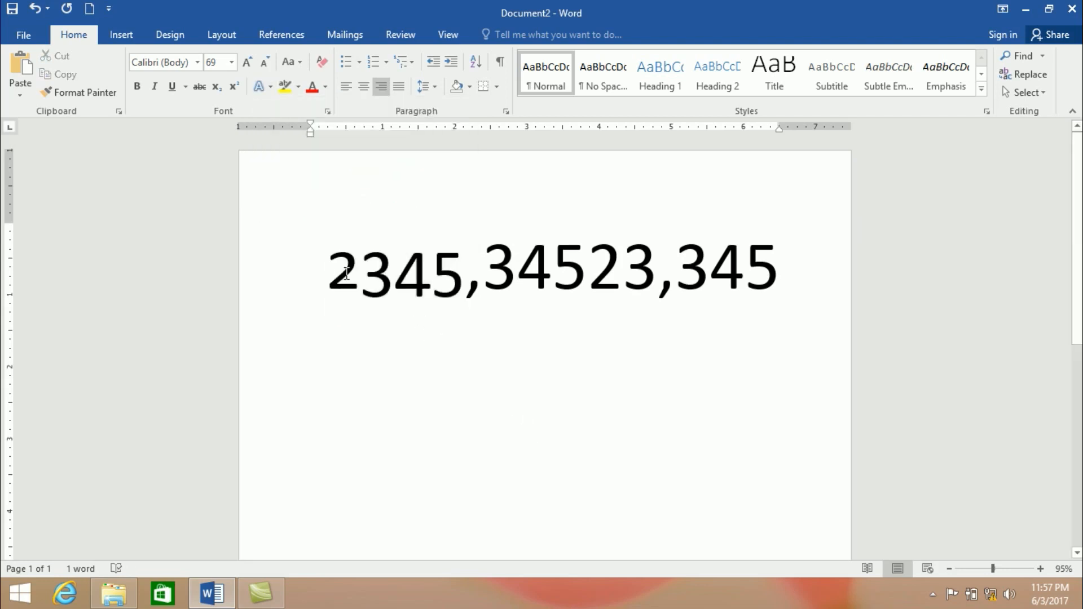
pyautogui.moveTo(329, 275); pyautogui.dragTo(376, 288)
pyautogui.click(382, 289)
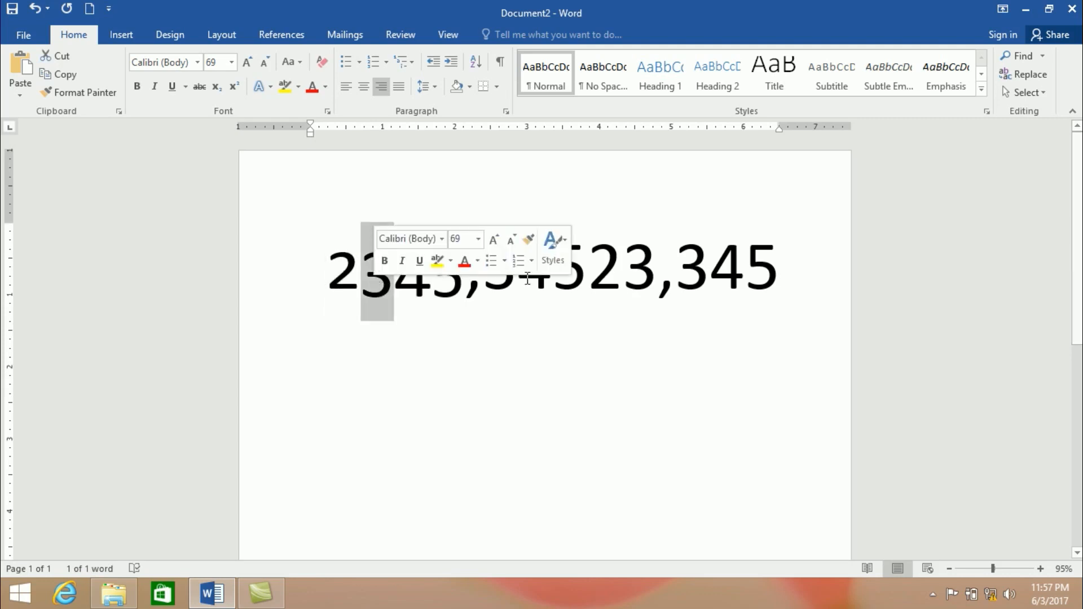
pyautogui.moveTo(482, 277); pyautogui.dragTo(694, 249)
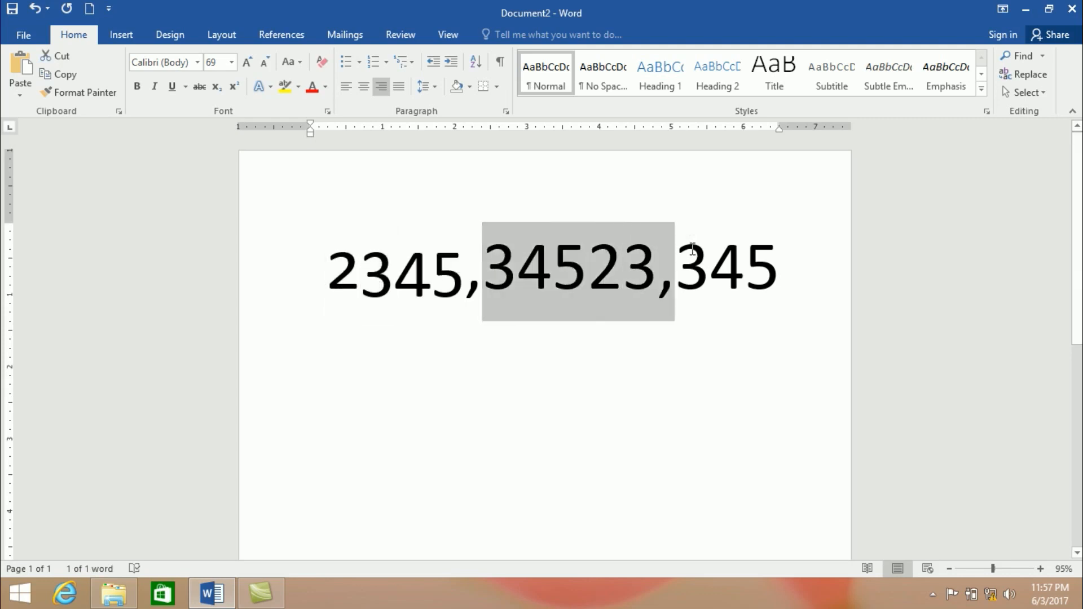
# Step: Select the whole number string and give it the Proportional Old-style number style
pyautogui.hotkey('ctrl', 'a')
pyautogui.click(272, 86)
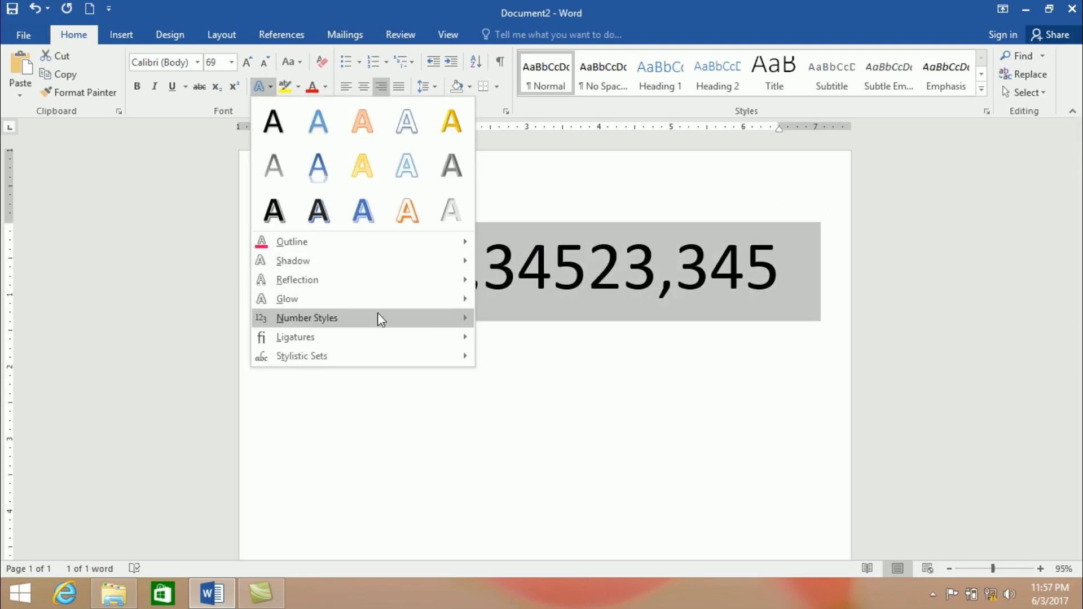
pyautogui.moveTo(378, 318)
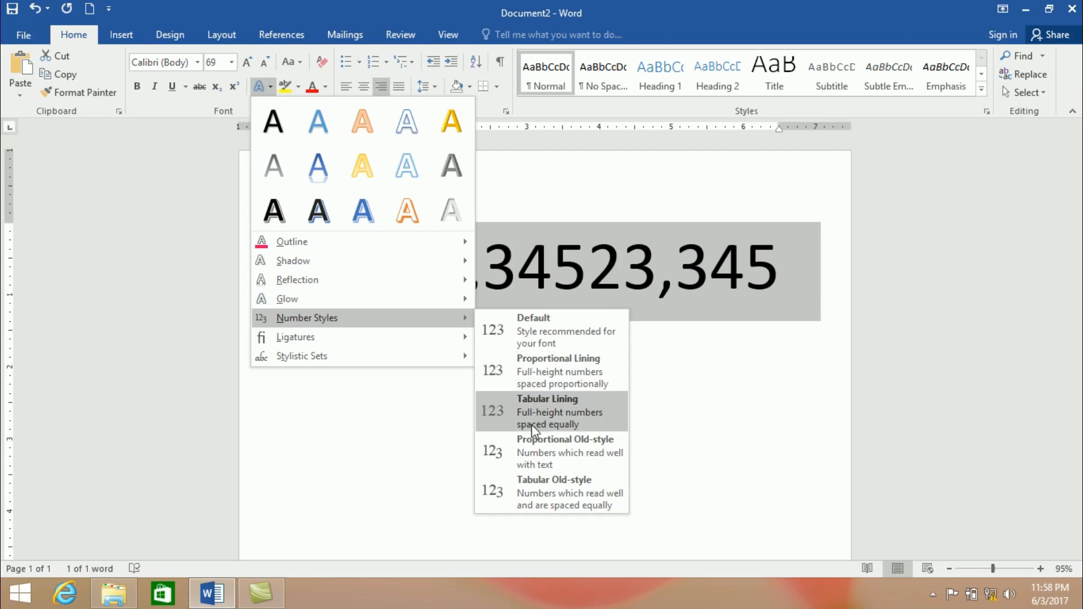
pyautogui.click(560, 451)
pyautogui.click(559, 451)
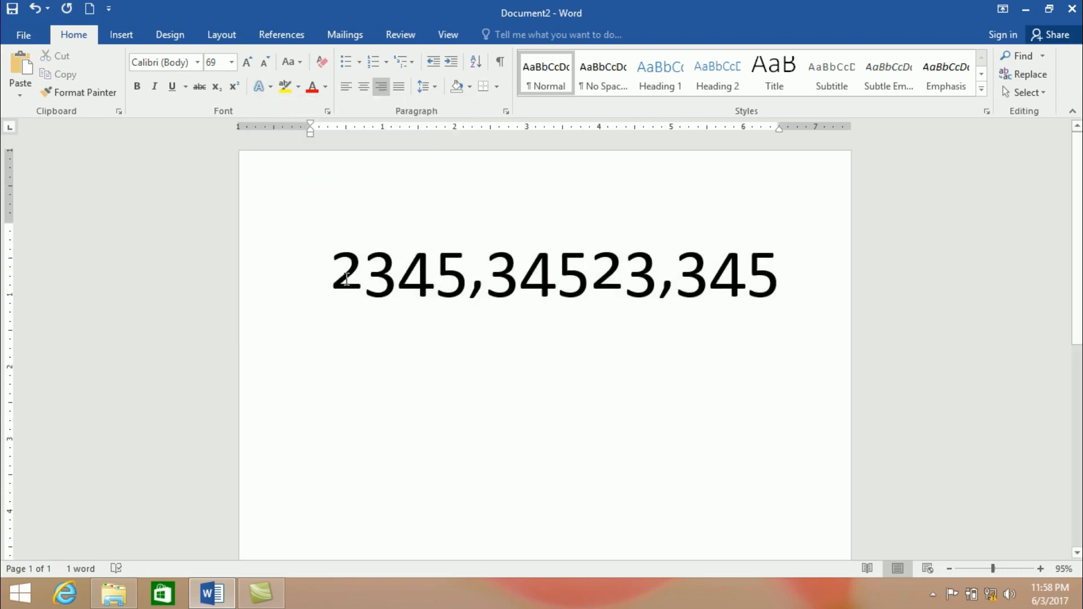
pyautogui.moveTo(372, 286); pyautogui.dragTo(333, 285)
pyautogui.click(398, 288)
pyautogui.click(447, 288)
pyautogui.click(593, 289)
pyautogui.click(569, 285)
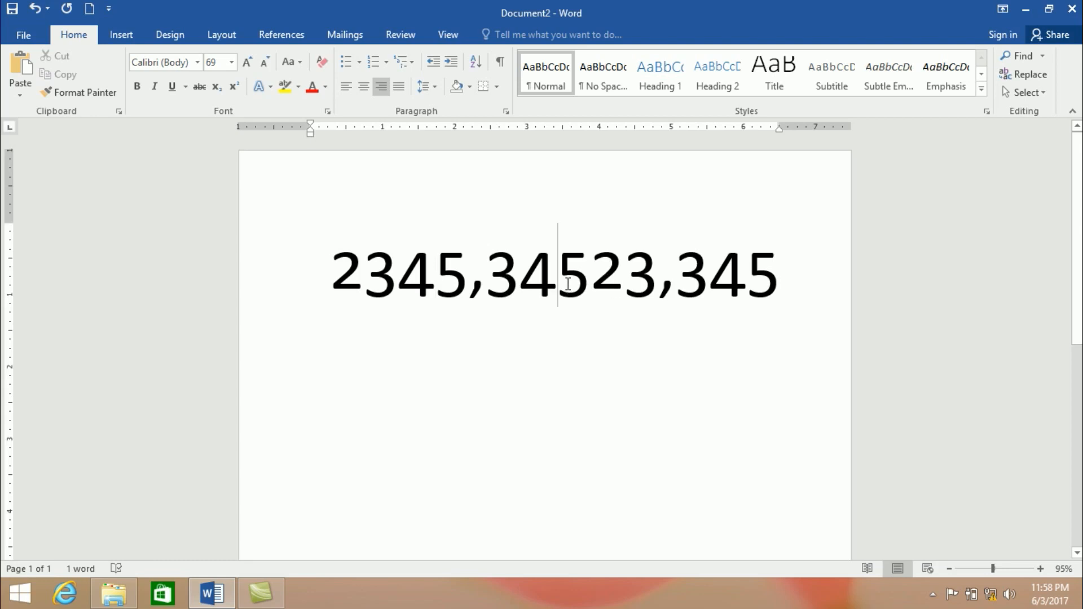
pyautogui.click(652, 286)
# Step: Change the number style of the whole number string to Tabular Old-style and deselect the text
pyautogui.moveTo(793, 299); pyautogui.dragTo(353, 222)
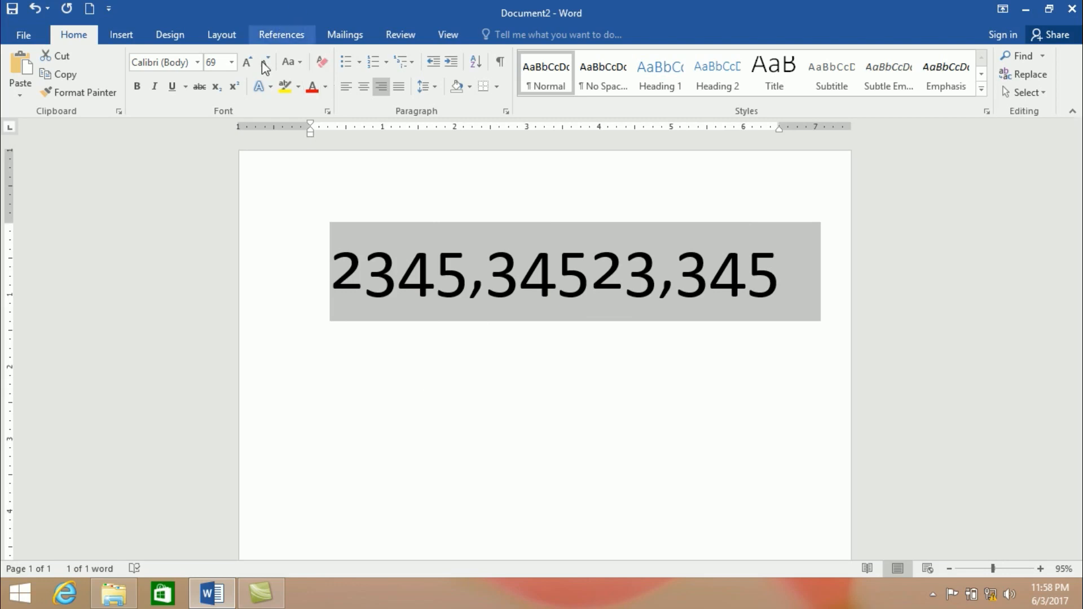
pyautogui.click(262, 89)
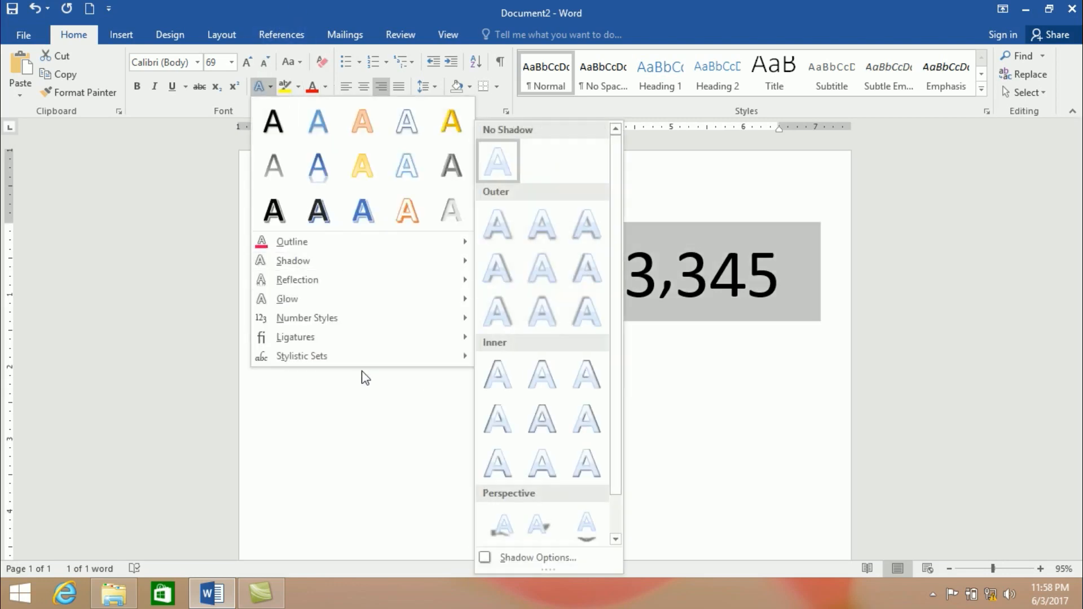
pyautogui.moveTo(388, 332)
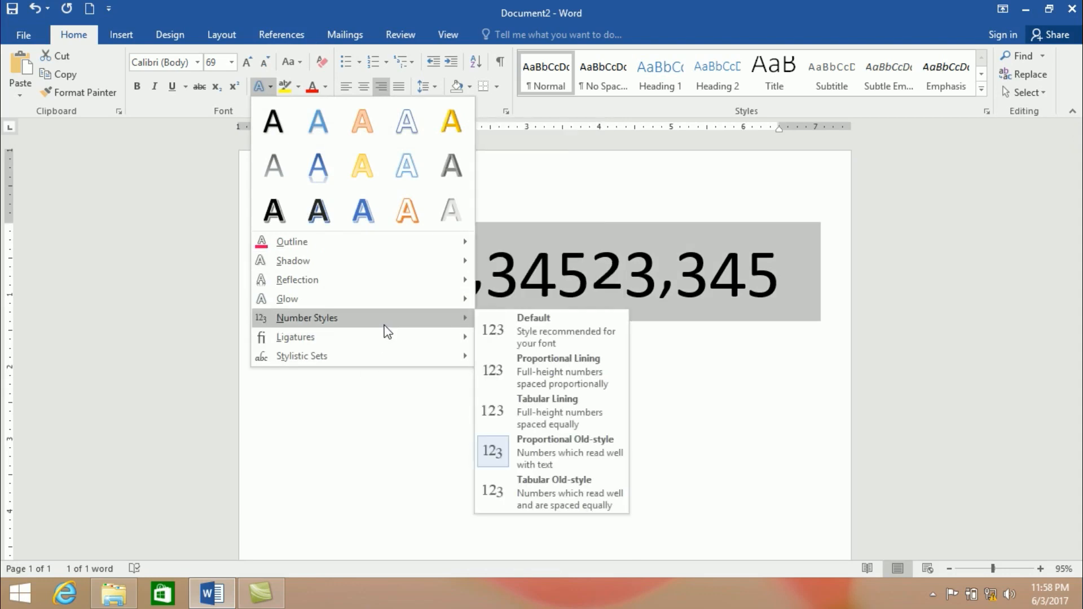
pyautogui.click(516, 499)
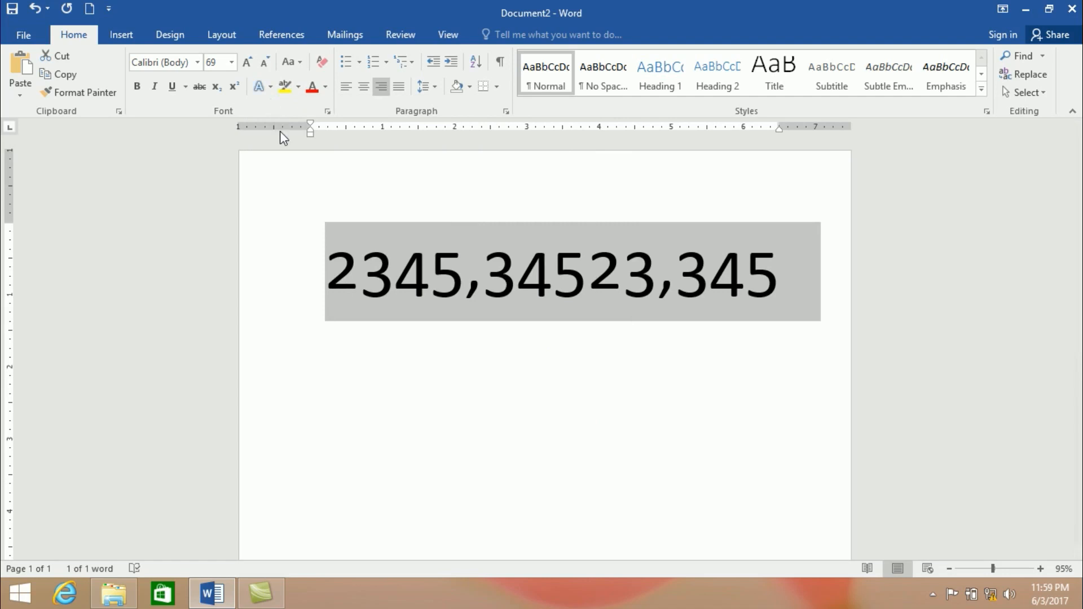
pyautogui.click(401, 370)
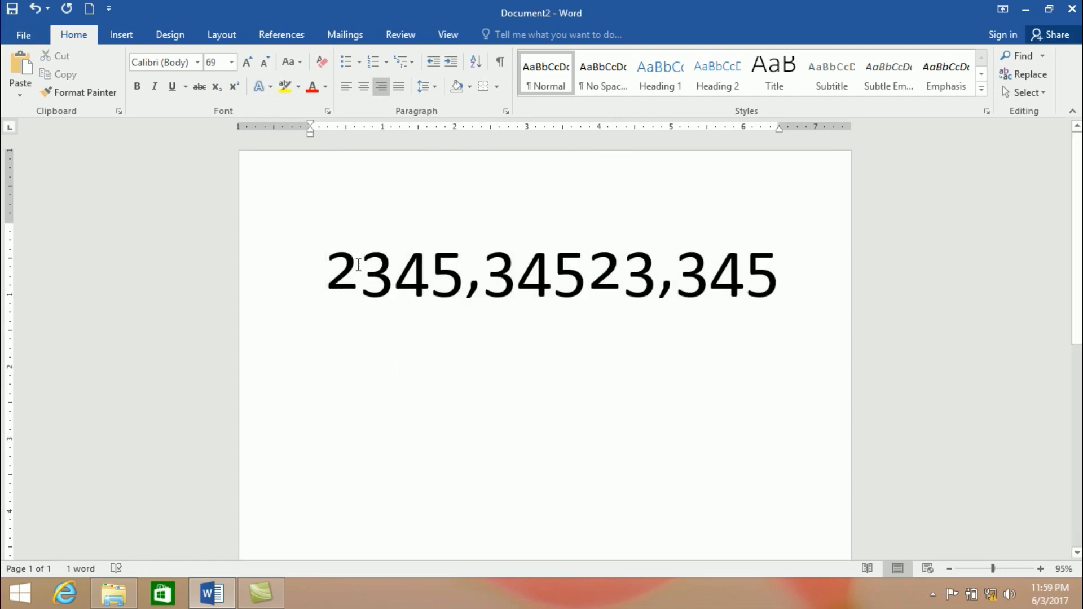
# Step: Reduce the first digit 2 to 36 pt and enlarge the digit 3 right after it to 72 pt
pyautogui.moveTo(359, 265); pyautogui.dragTo(383, 291)
pyautogui.click(265, 62)
pyautogui.click(264, 63)
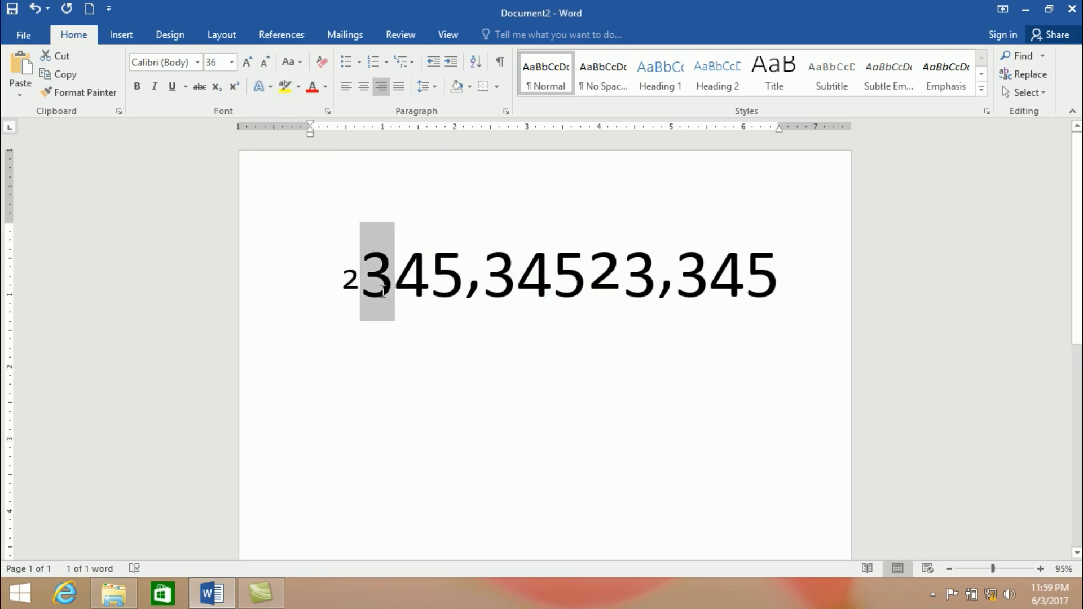
pyautogui.click(247, 62)
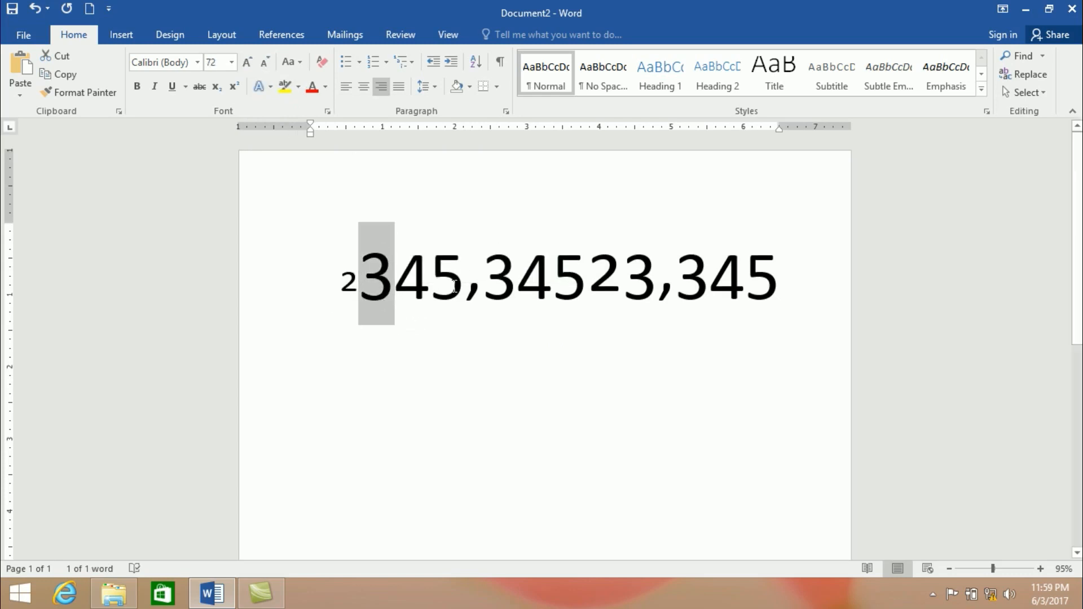
# Step: Shrink the digits 45 after the enlarged 3 by two font-size steps and deselect them
pyautogui.moveTo(455, 285); pyautogui.dragTo(397, 282)
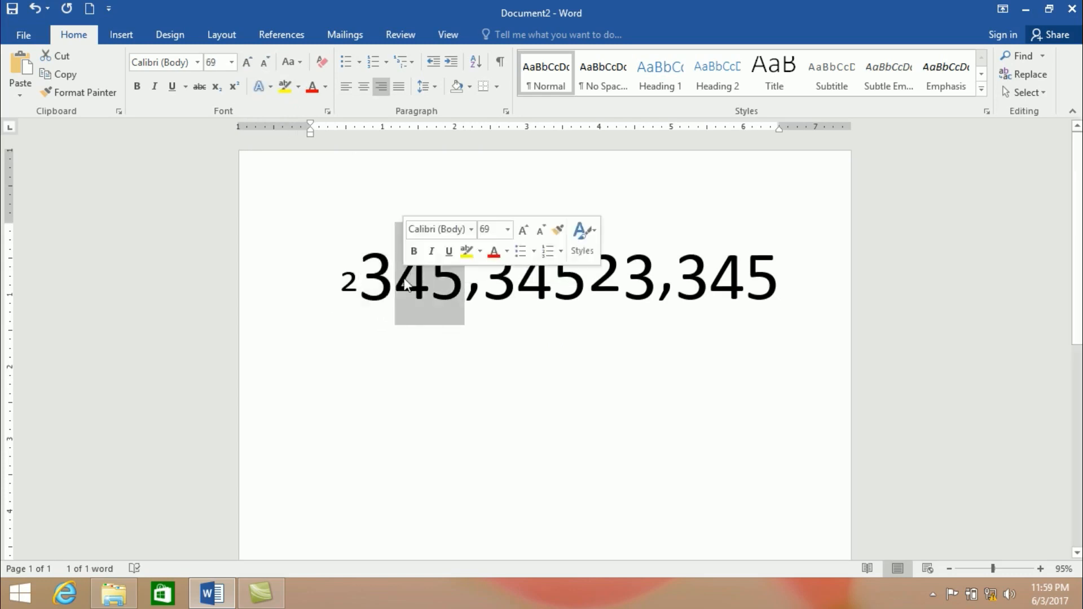
pyautogui.click(264, 63)
pyautogui.click(264, 62)
pyautogui.click(538, 443)
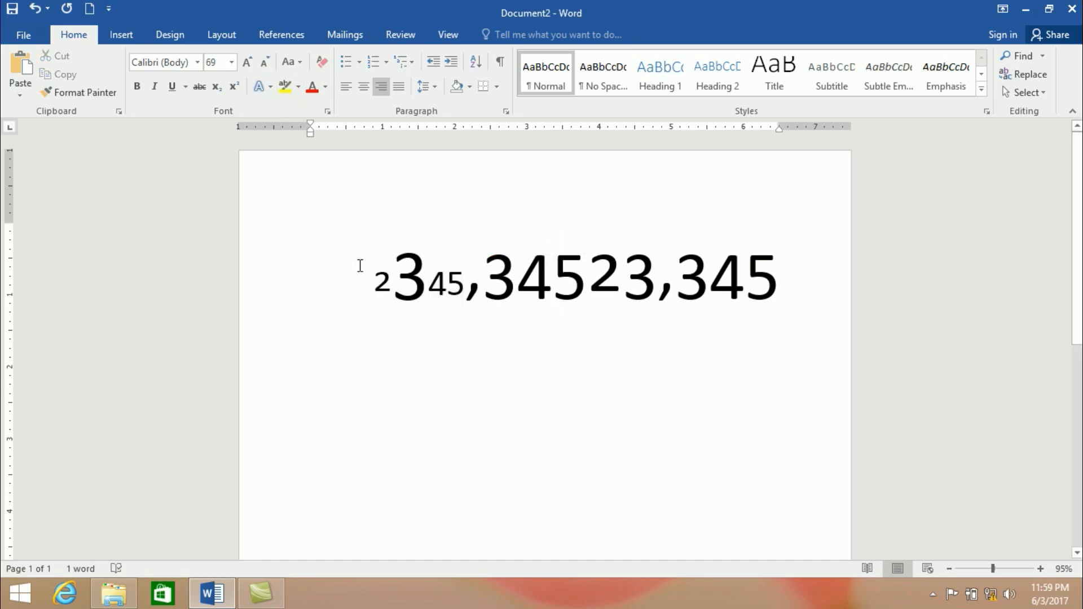
# Step: Select the whole number string, review the stylistic sets and apply the Default set
pyautogui.moveTo(361, 266); pyautogui.dragTo(752, 320)
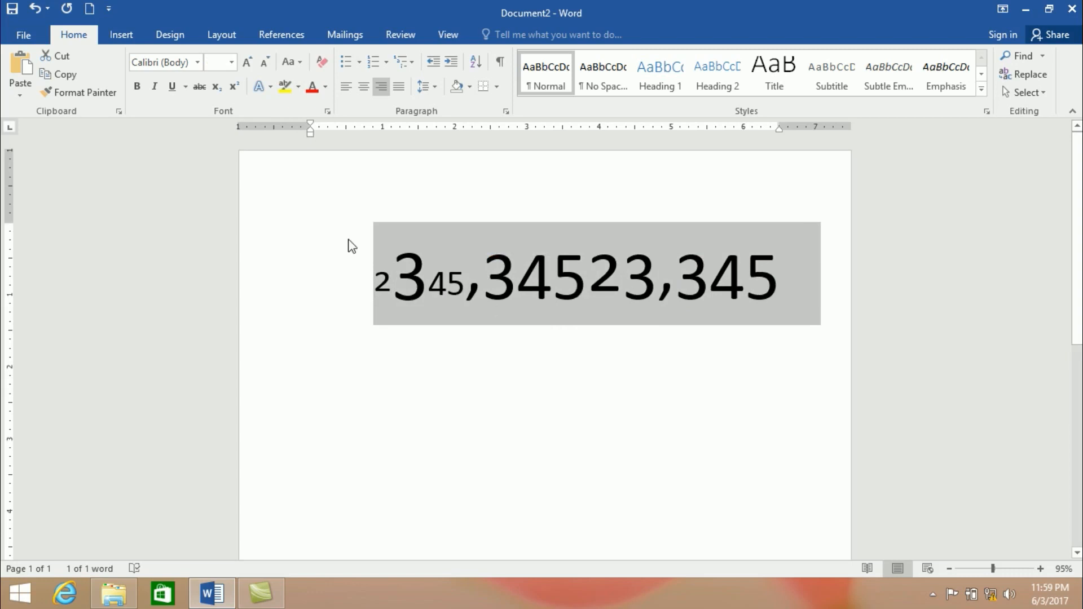
pyautogui.click(265, 90)
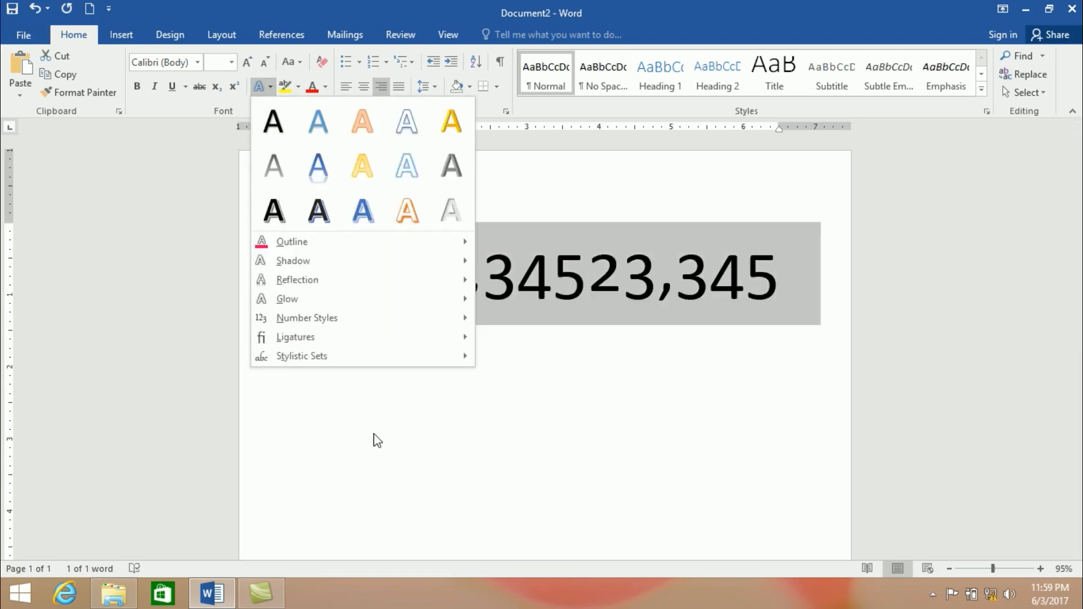
pyautogui.moveTo(314, 364)
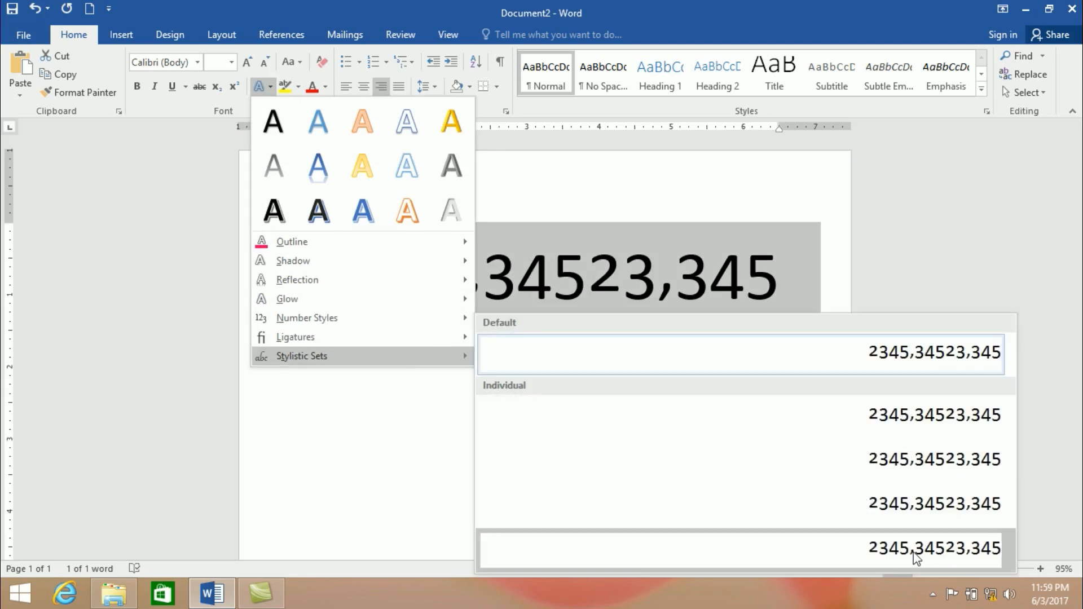
pyautogui.click(926, 363)
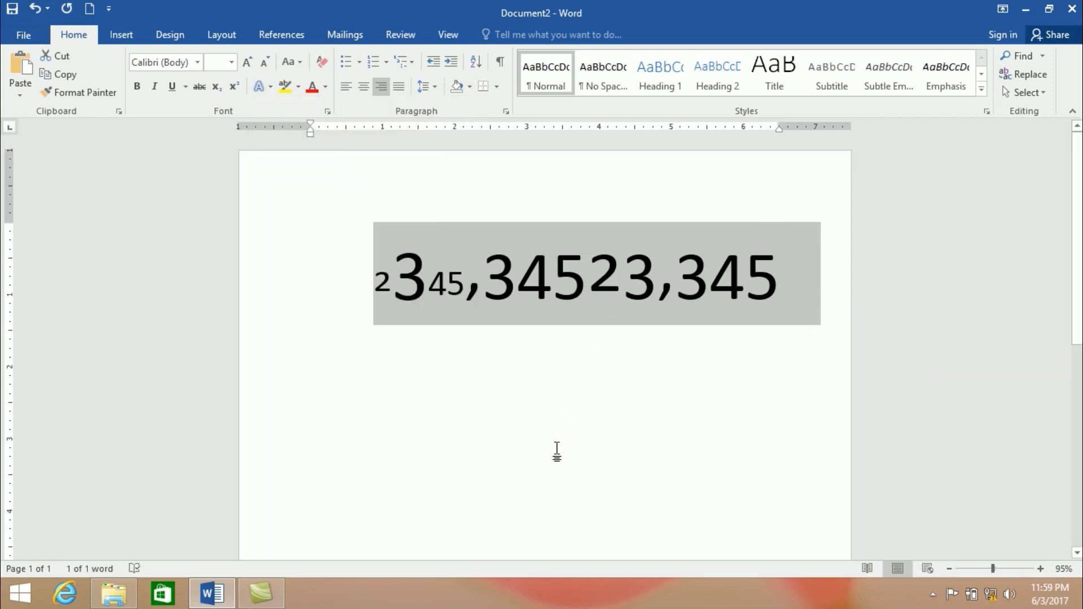
# Step: Delete the number string and generate sample paragraphs with =rand()
pyautogui.press('Delete')
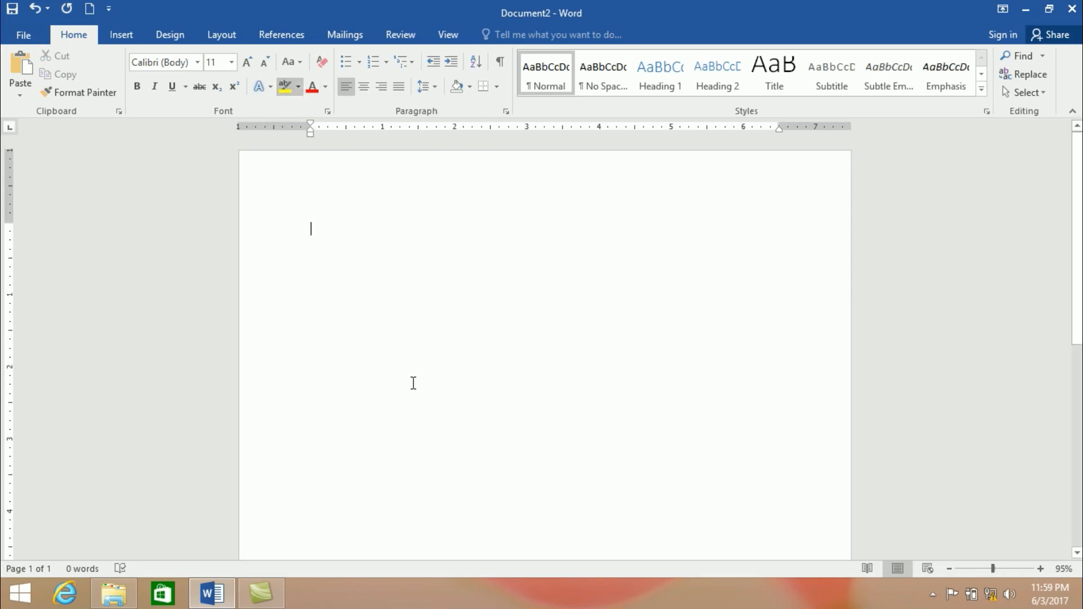
pyautogui.write('=rand()')
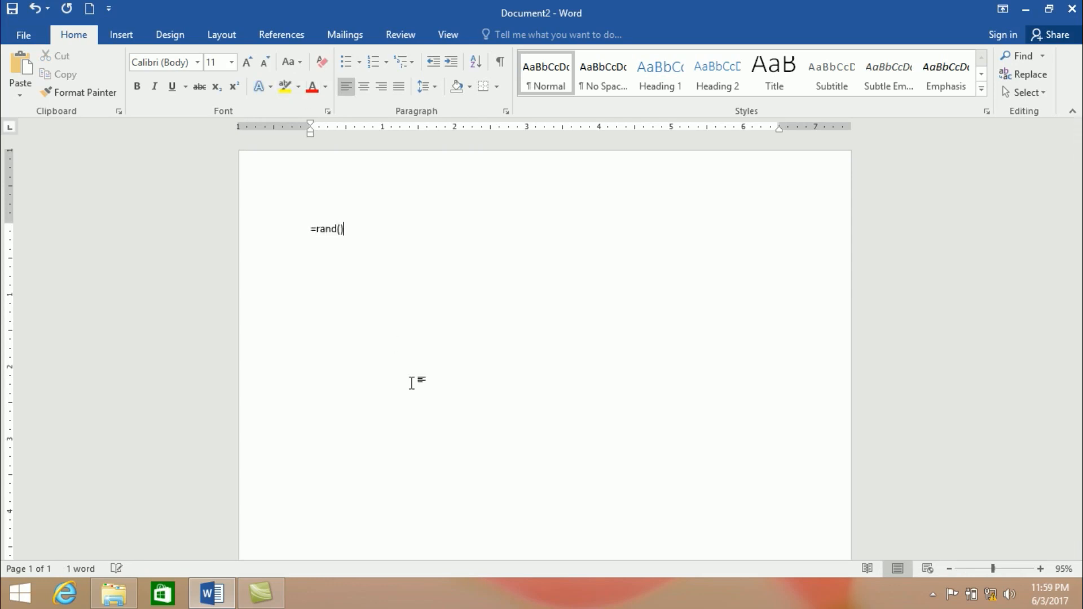
pyautogui.press('Return')
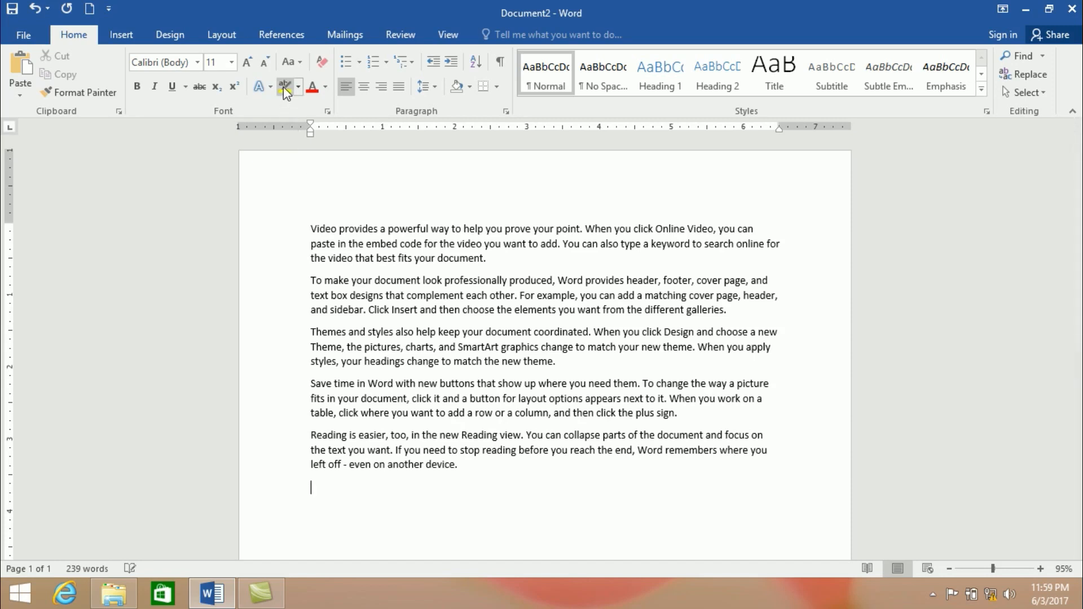
# Step: Highlight the second paragraph in yellow from "text box designs" through "then choose"
pyautogui.click(284, 86)
pyautogui.moveTo(312, 295); pyautogui.dragTo(494, 319)
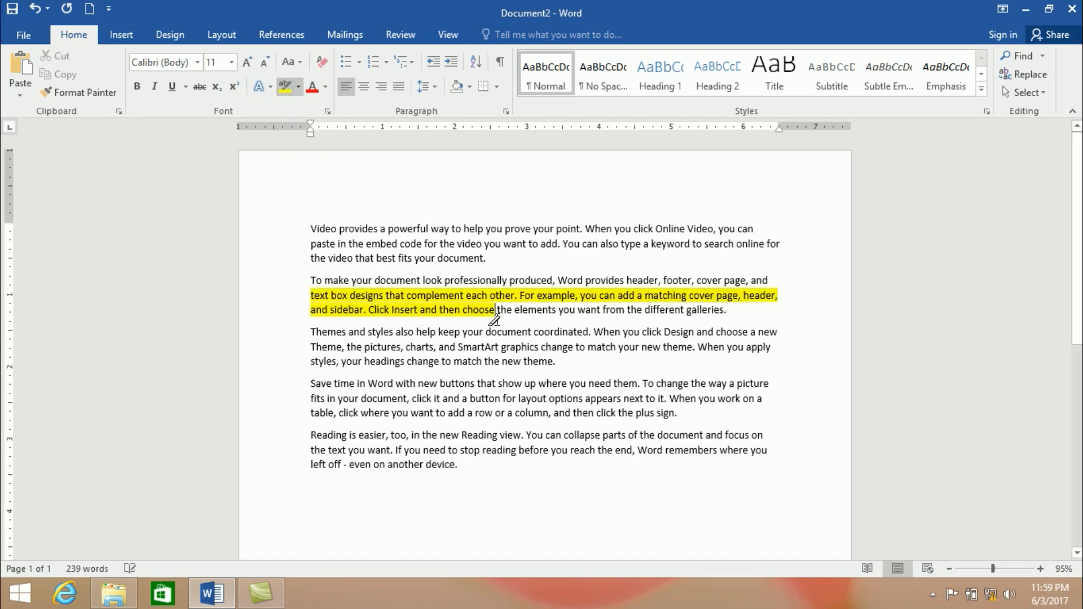
# Step: Try a black highlight on the first paragraph's opening through "embed code for the" and undo it
pyautogui.click(298, 86)
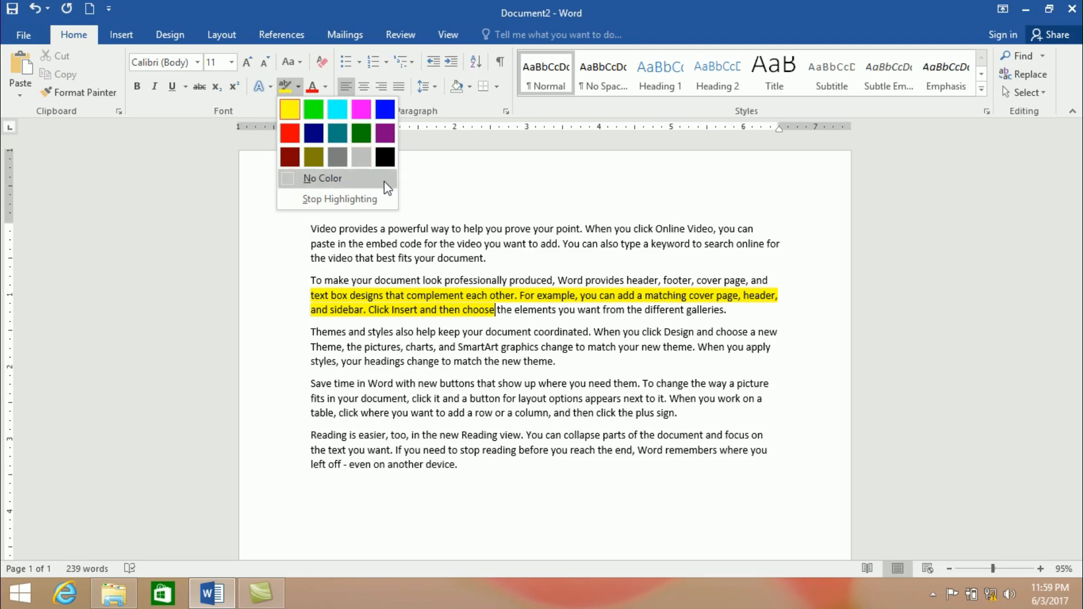
pyautogui.click(386, 158)
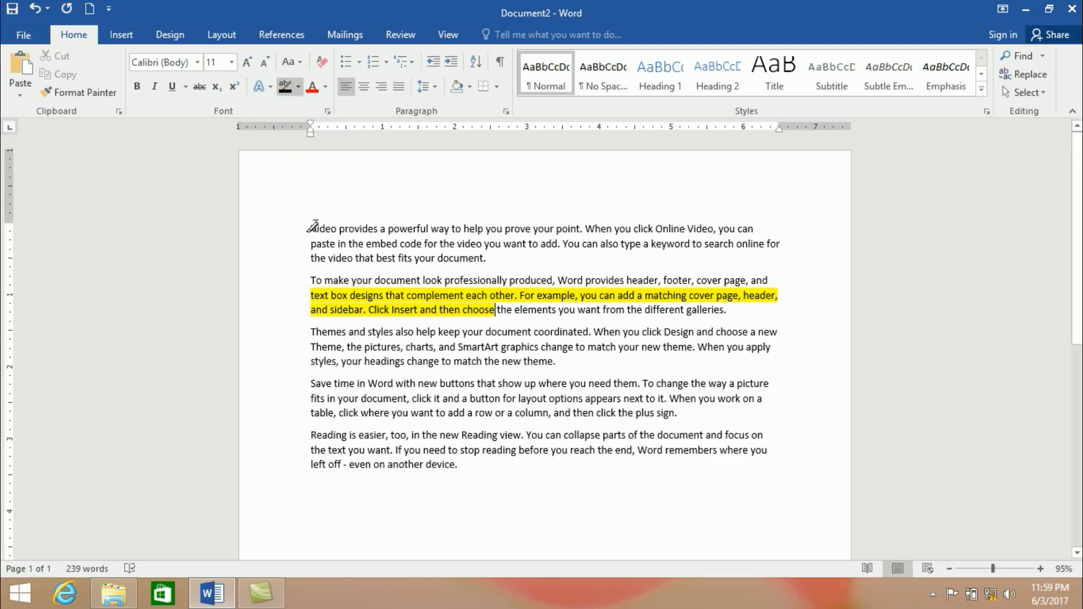
pyautogui.moveTo(311, 225); pyautogui.dragTo(455, 243)
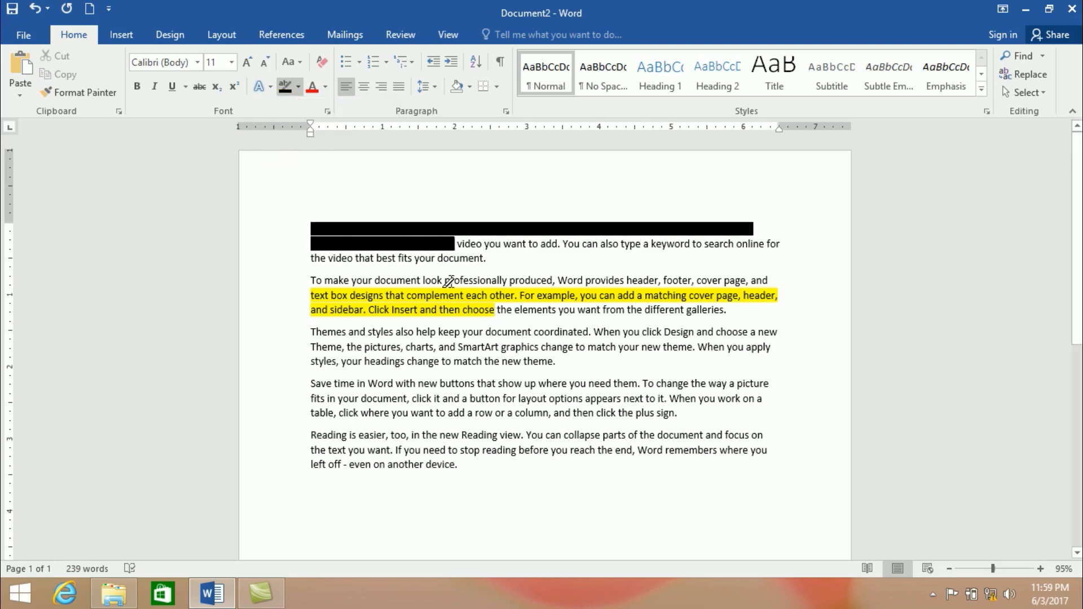
pyautogui.hotkey('ctrl', 'z')
pyautogui.click(298, 87)
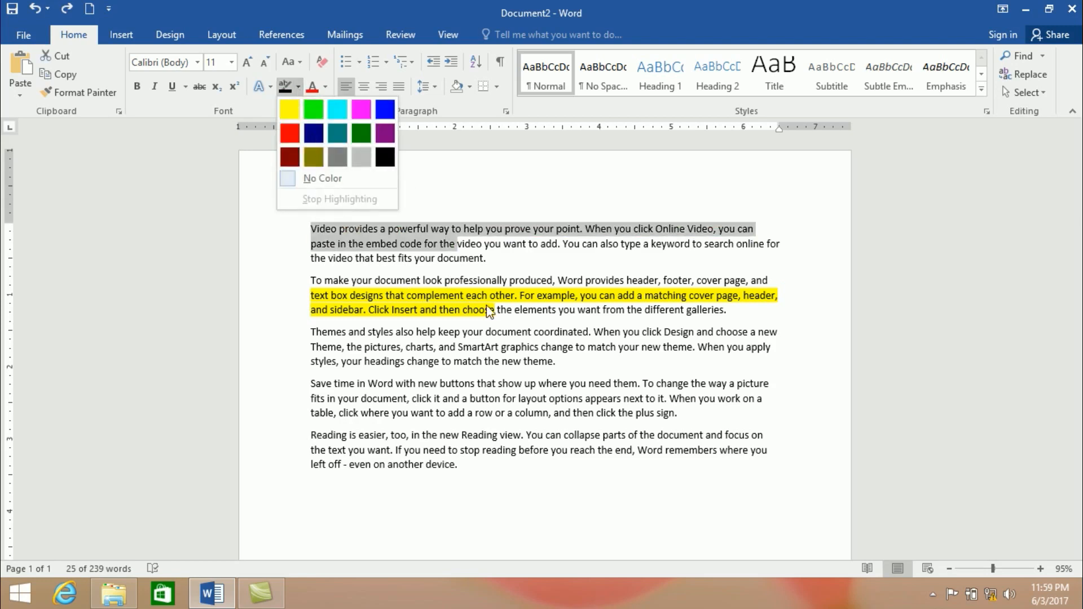
pyautogui.click(504, 315)
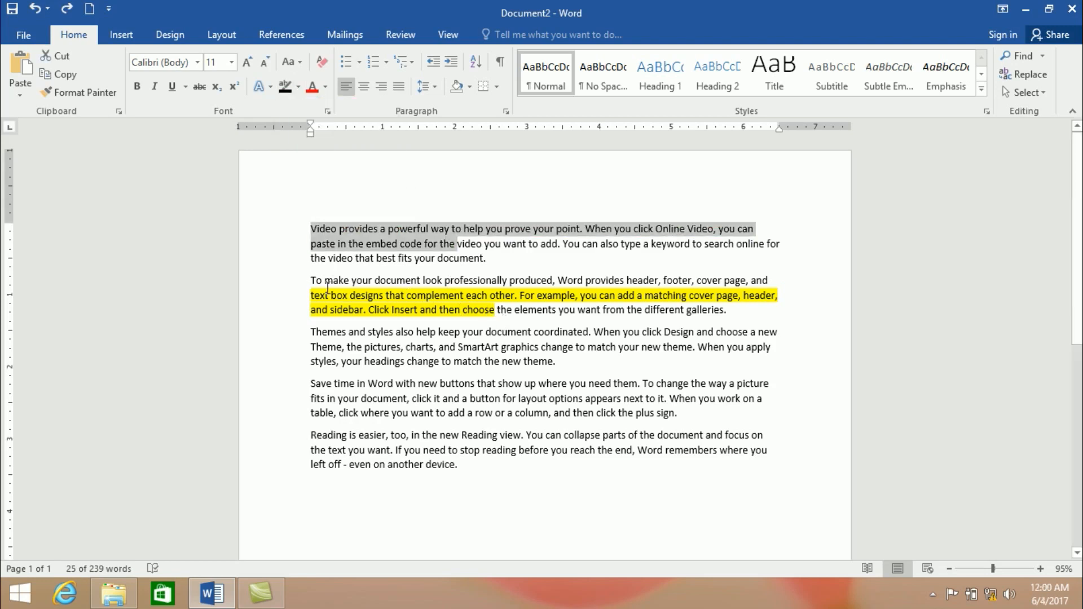
# Step: Remove the highlight from the second paragraph's first two lines and clear the remaining highlight across the whole document
pyautogui.moveTo(311, 280); pyautogui.dragTo(785, 300)
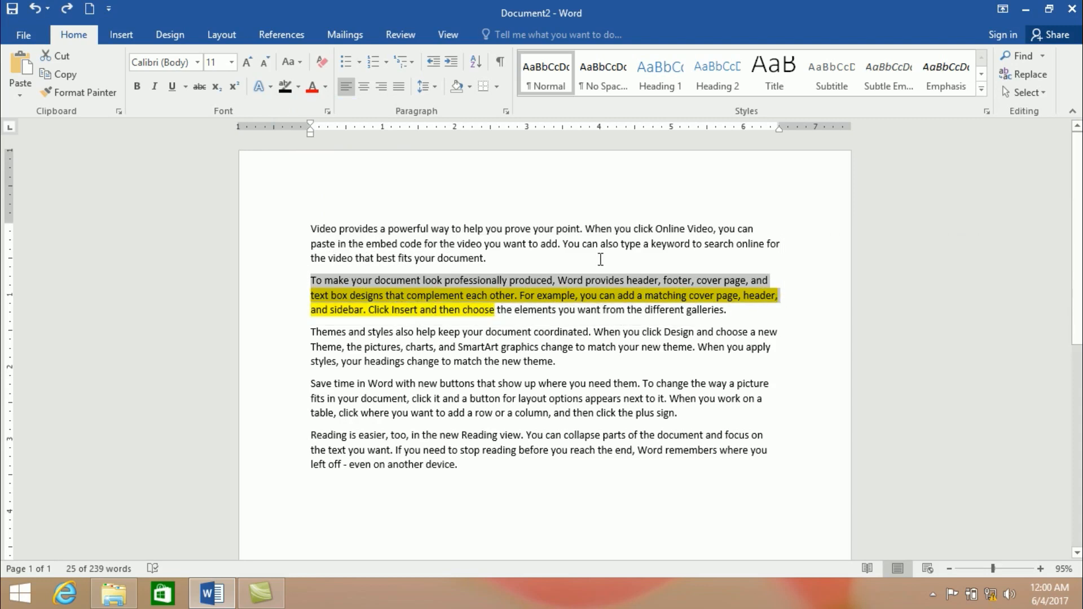
pyautogui.click(300, 88)
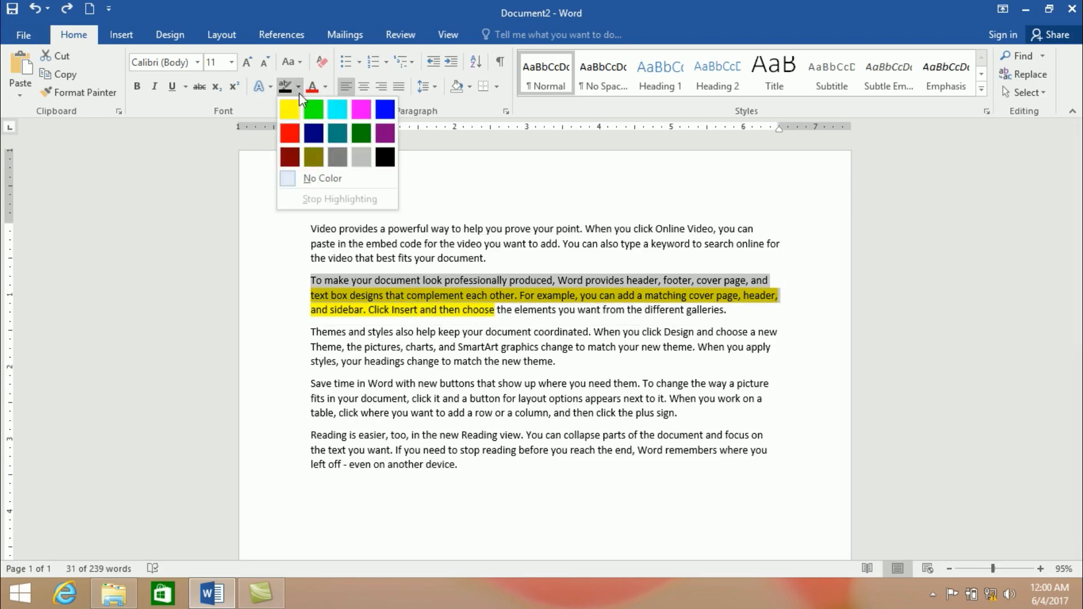
pyautogui.click(324, 181)
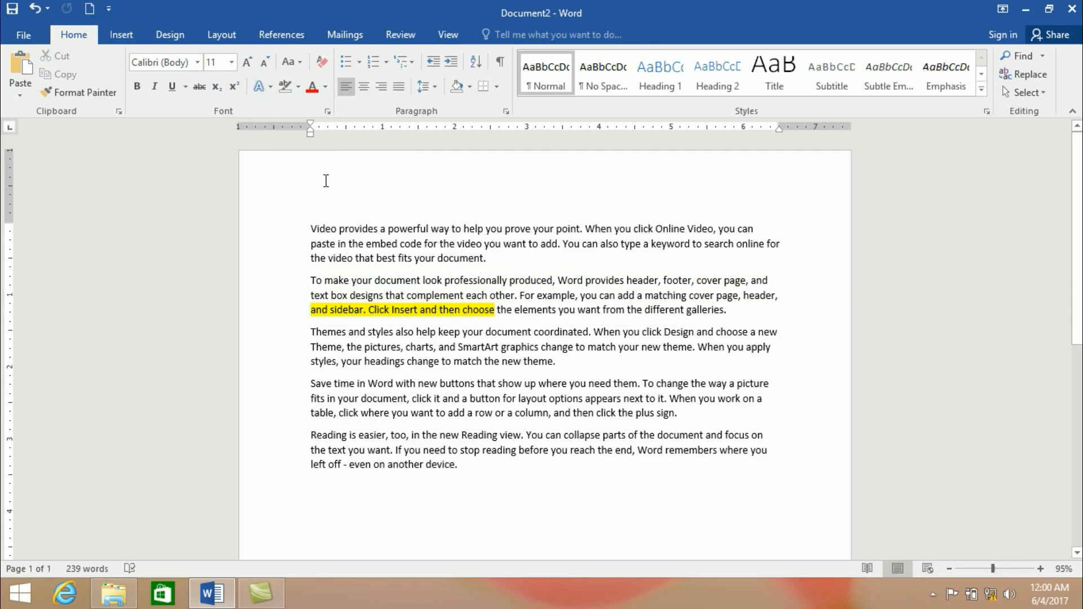
pyautogui.hotkey('ctrl', 'a')
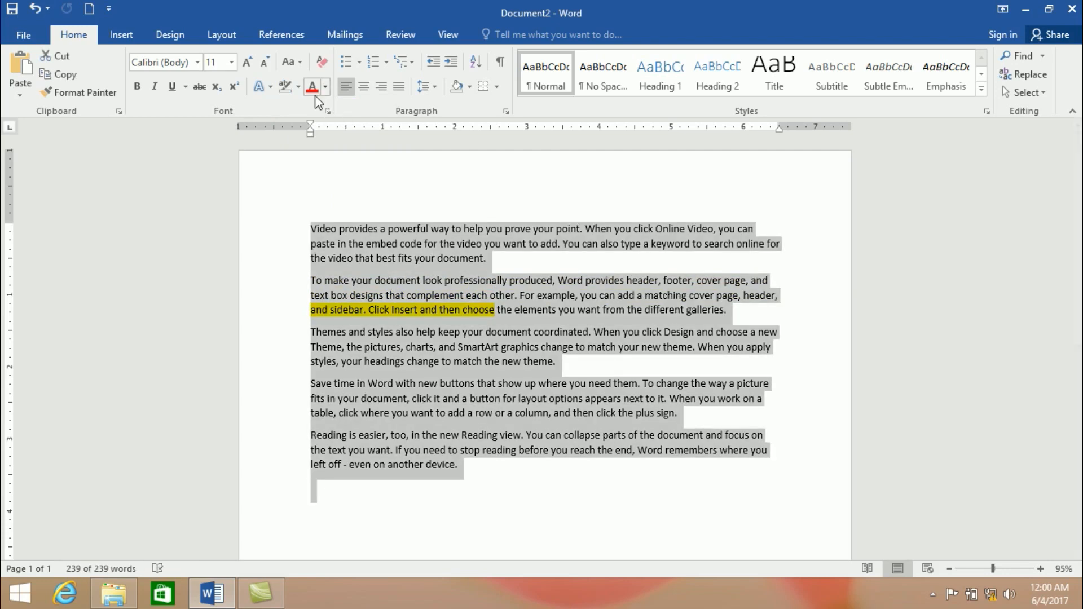
pyautogui.click(283, 87)
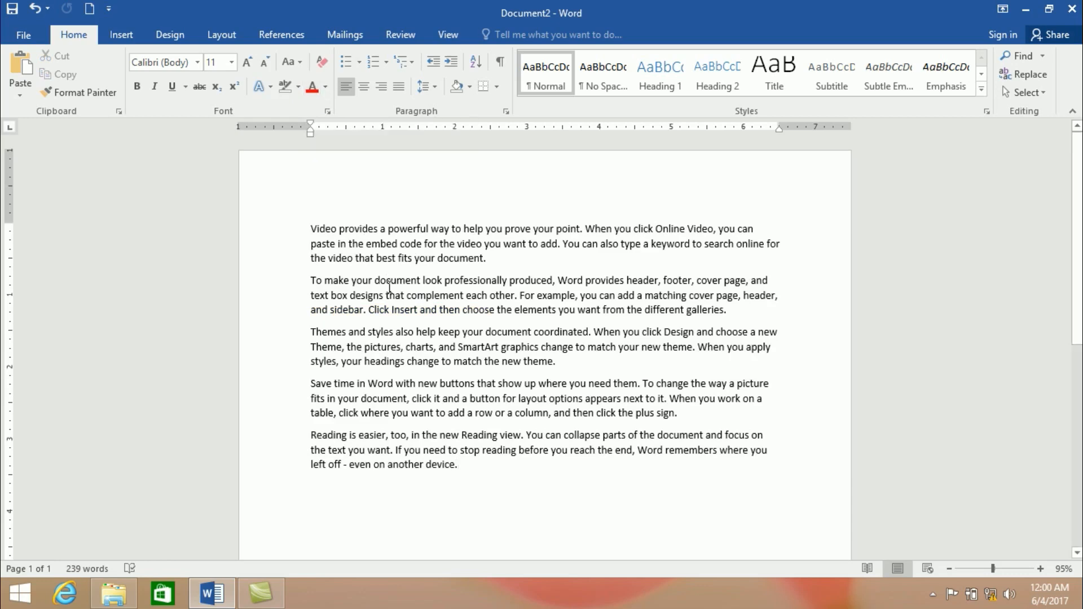
# Step: Select all the sample text and color it red, followed by the standard light blue
pyautogui.hotkey('ctrl', 'a')
pyautogui.click(312, 86)
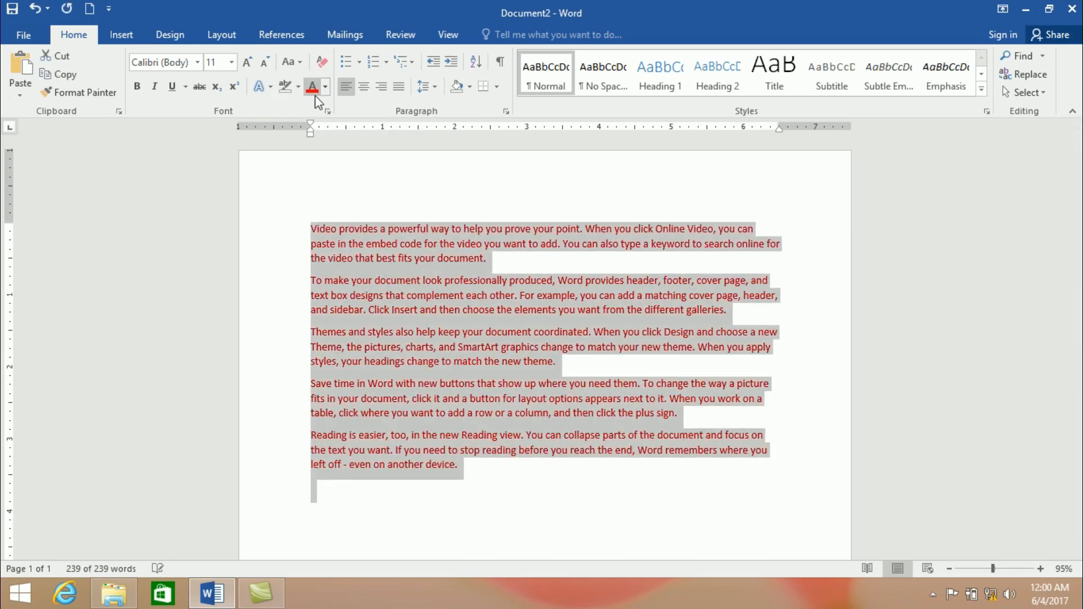
pyautogui.click(325, 86)
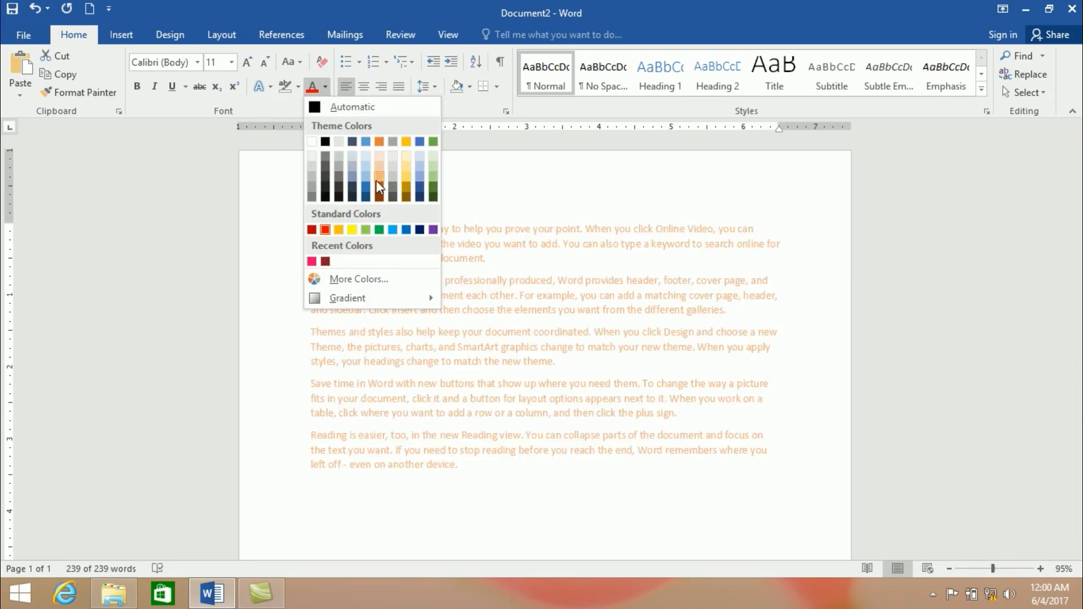
pyautogui.click(394, 229)
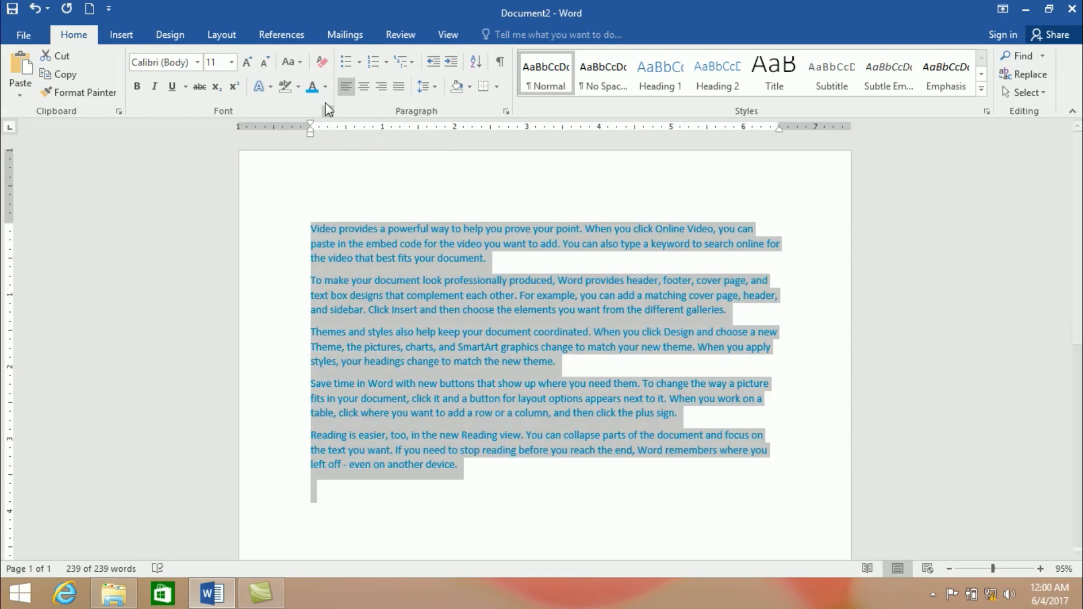
# Step: Recolor all the sample text green (RGB 51, 204, 51) using the standard palette of the additional colors
pyautogui.click(326, 88)
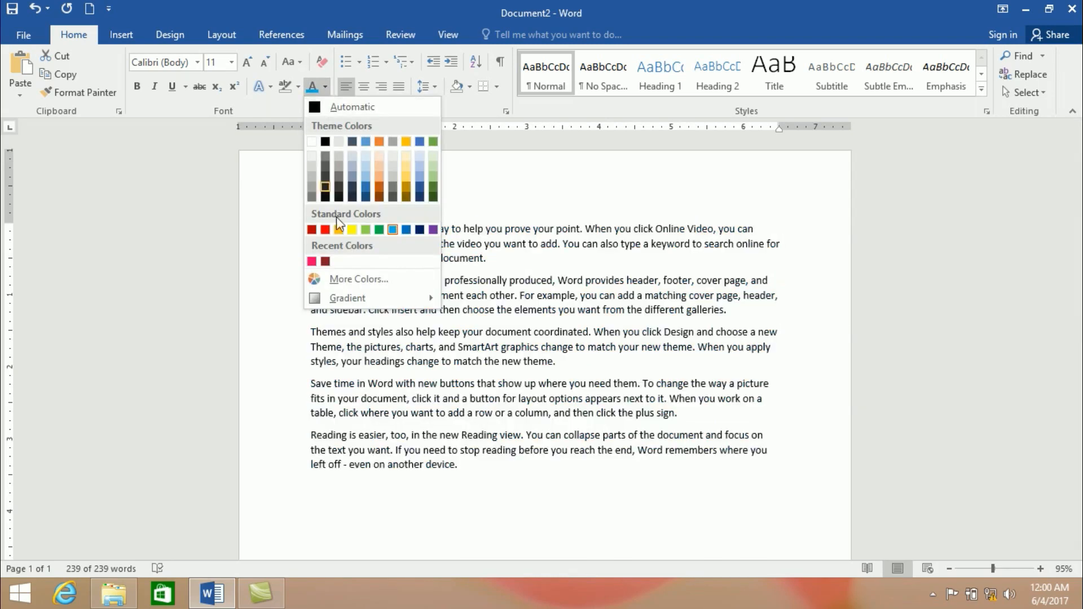
pyautogui.click(345, 279)
pyautogui.click(492, 174)
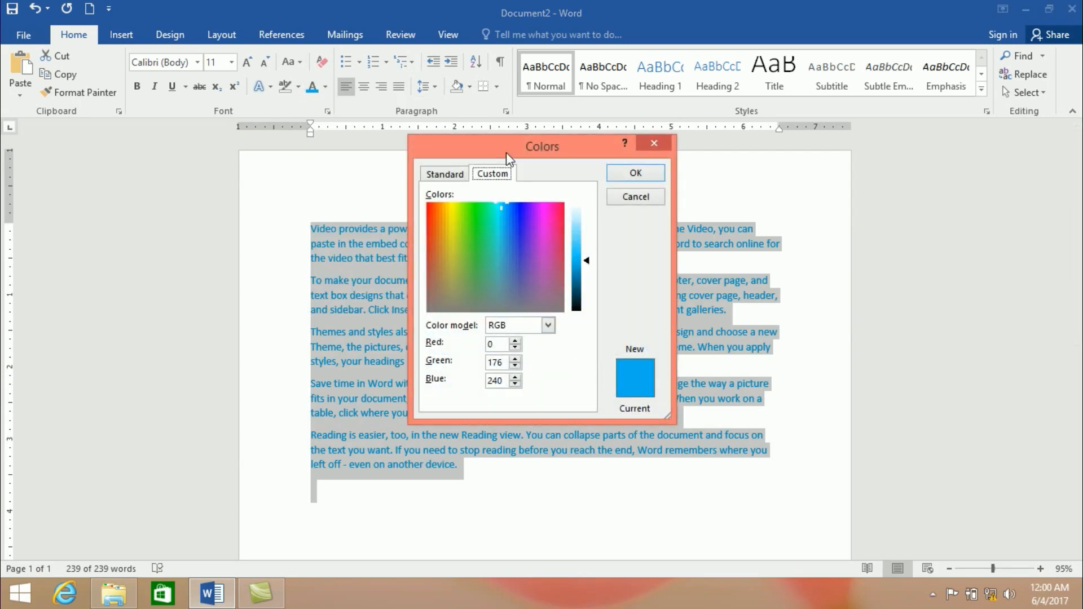
pyautogui.moveTo(506, 151); pyautogui.dragTo(490, 104)
pyautogui.click(434, 128)
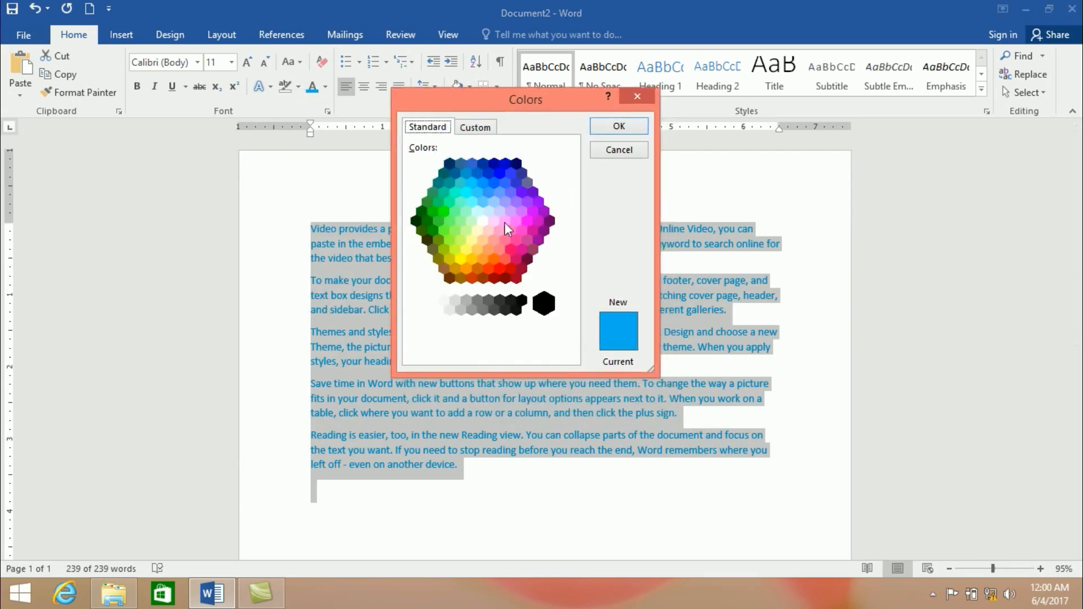
pyautogui.click(438, 222)
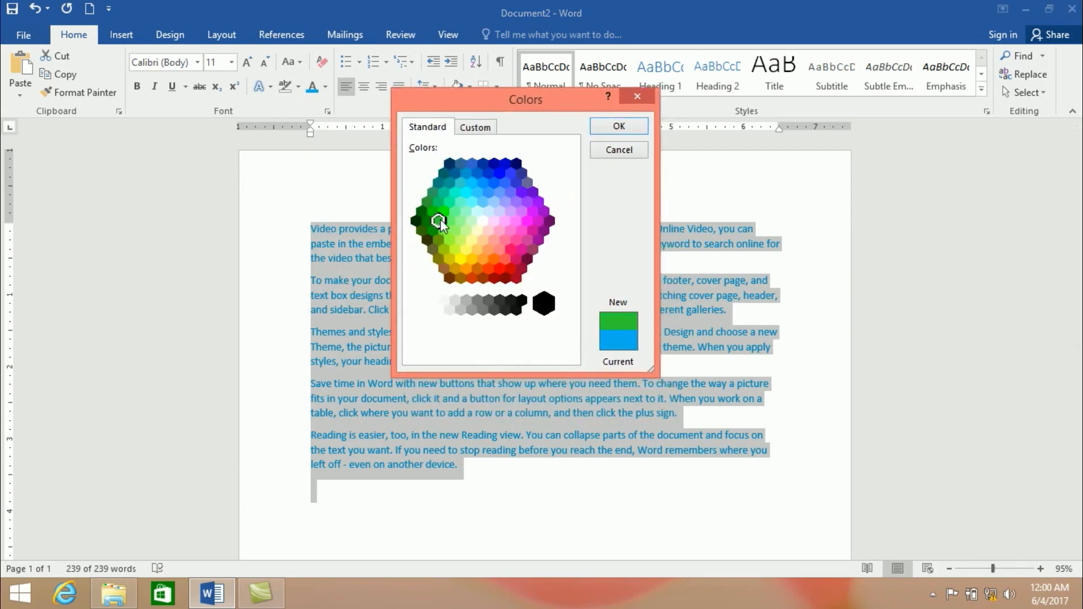
pyautogui.click(615, 126)
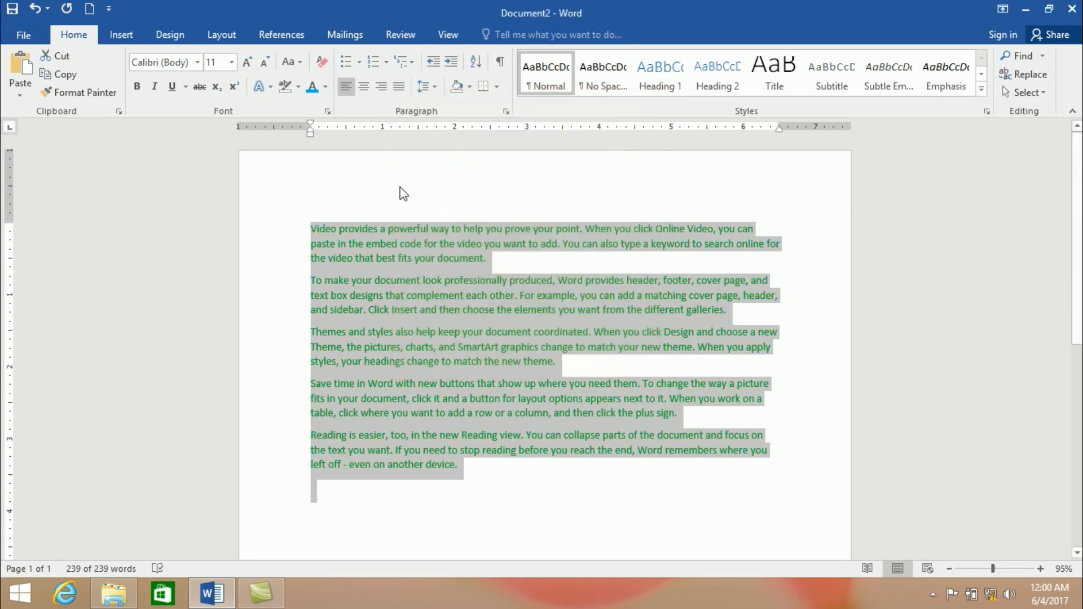
# Step: Select all the sample text, open its custom font color settings and switch the color model to HSL
pyautogui.click(447, 284)
pyautogui.hotkey('ctrl', 'a')
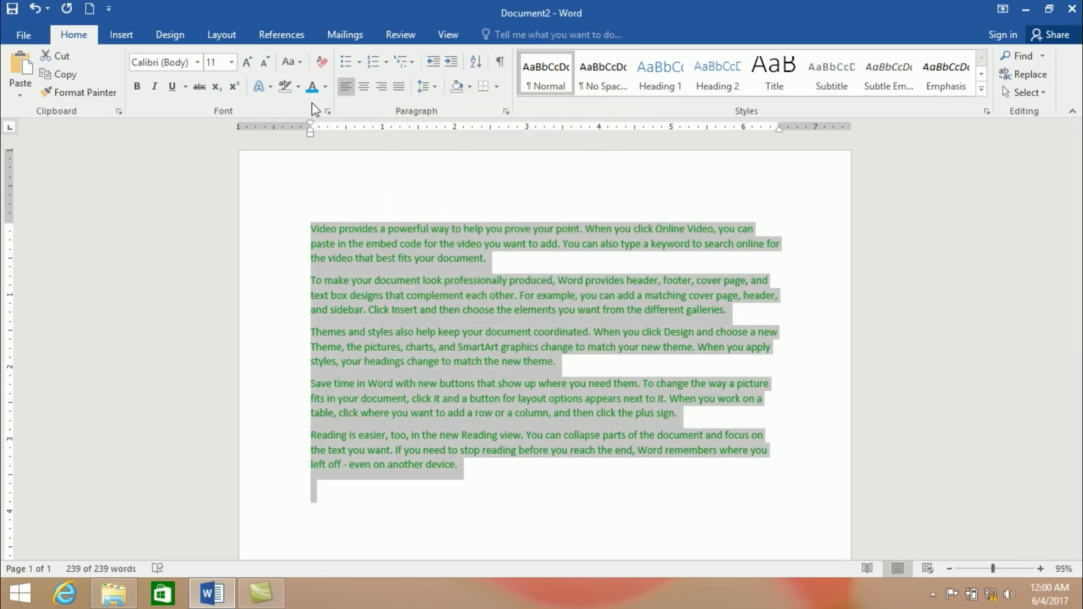
pyautogui.click(326, 90)
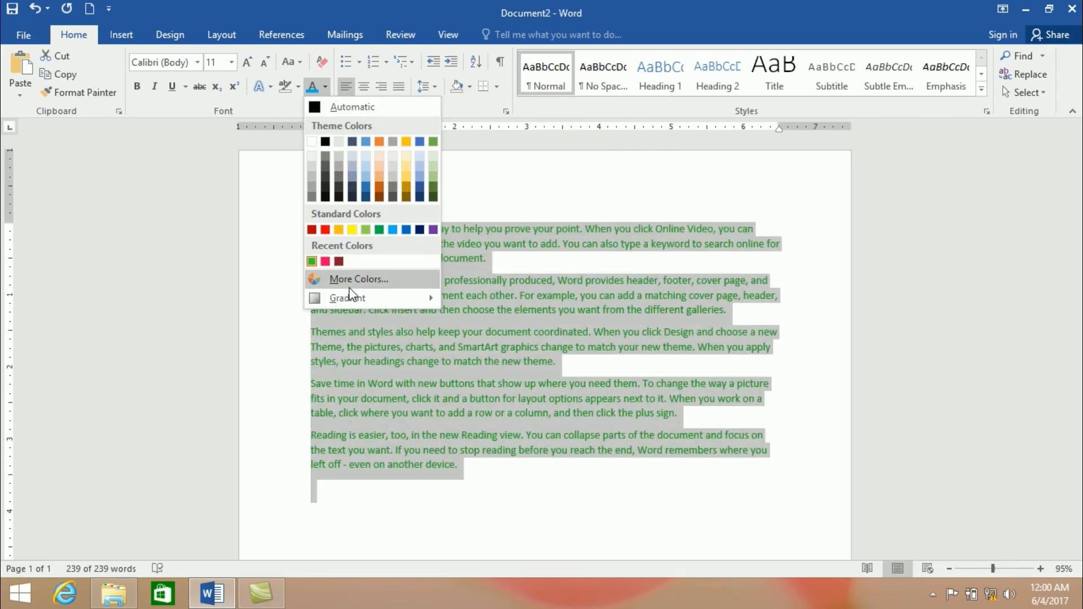
pyautogui.click(350, 284)
pyautogui.click(476, 126)
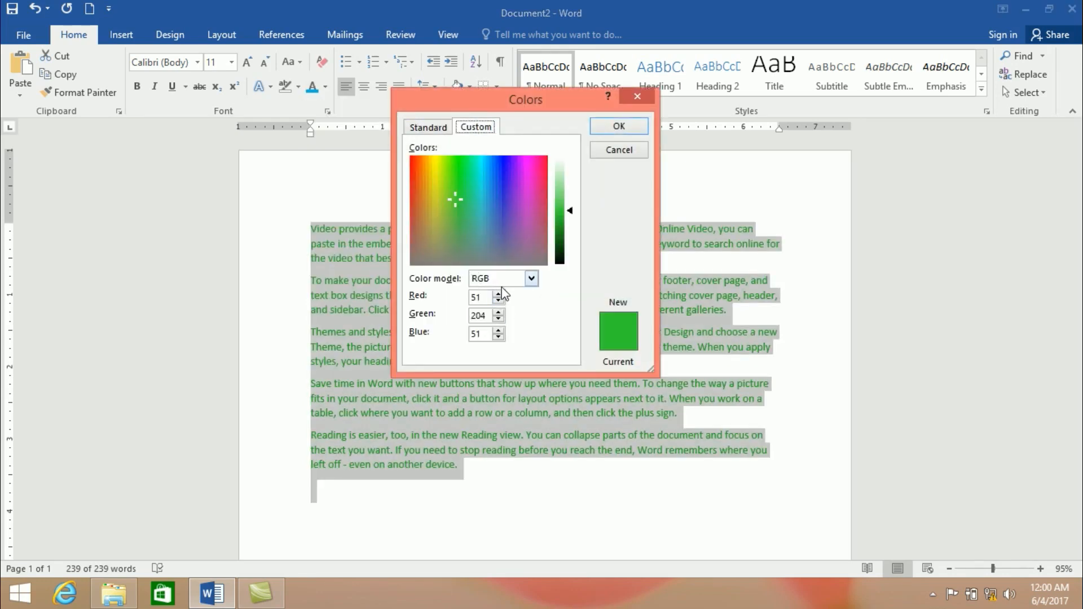
pyautogui.click(531, 279)
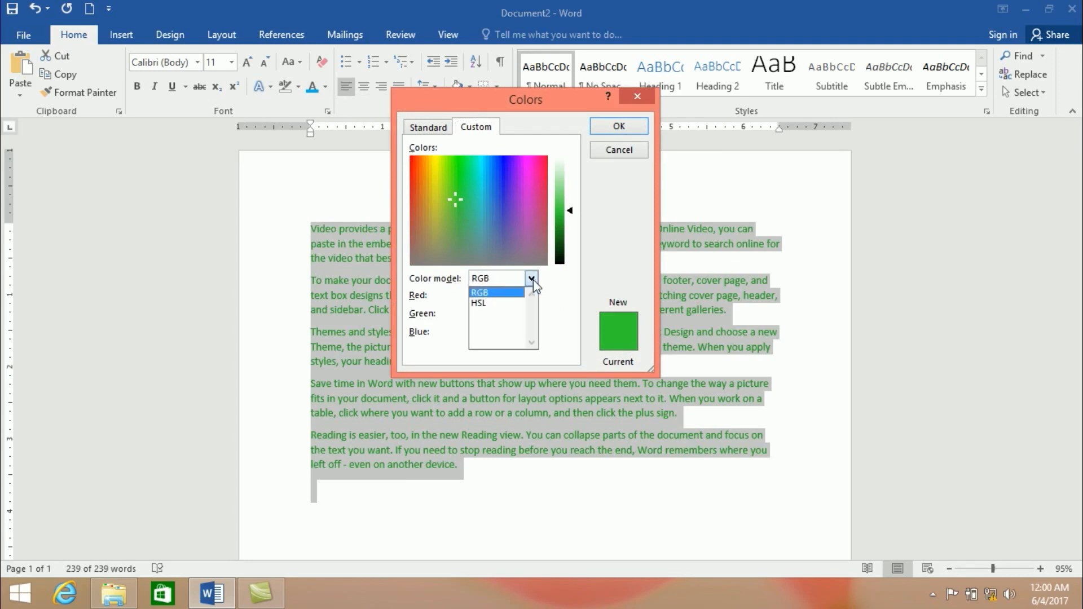
pyautogui.click(489, 305)
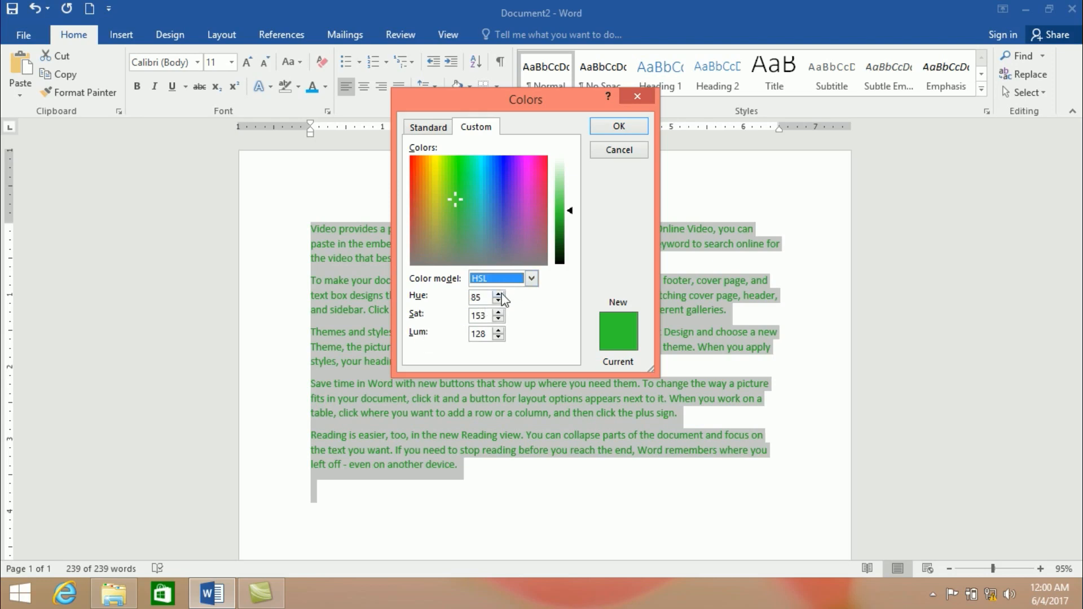
# Step: Return the color model to RGB, set green to 161 and red to 52, adjust blue slightly, and apply the custom color
pyautogui.click(532, 278)
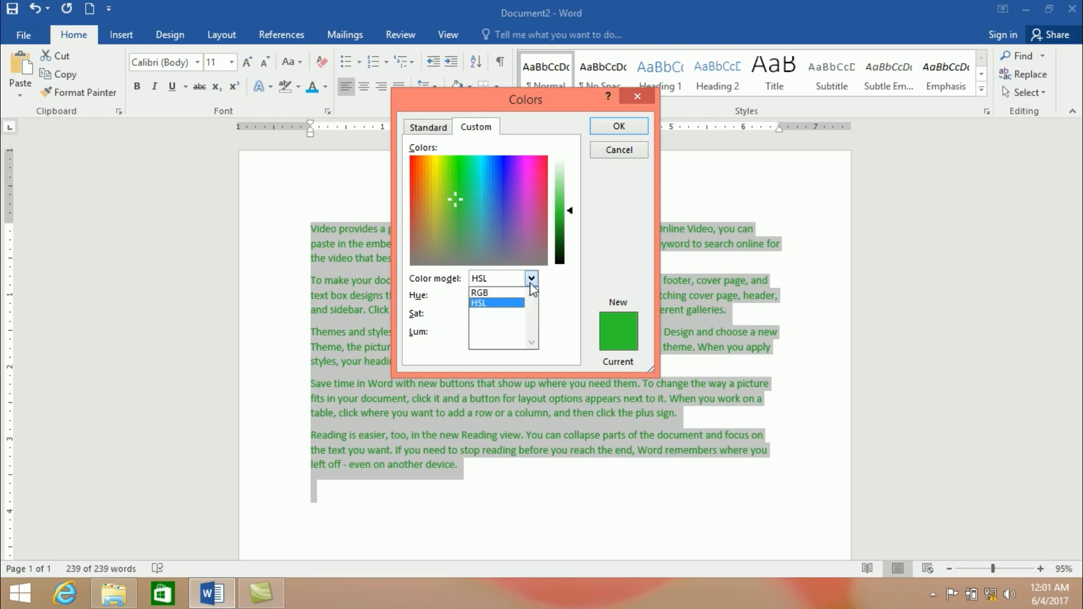
pyautogui.click(499, 293)
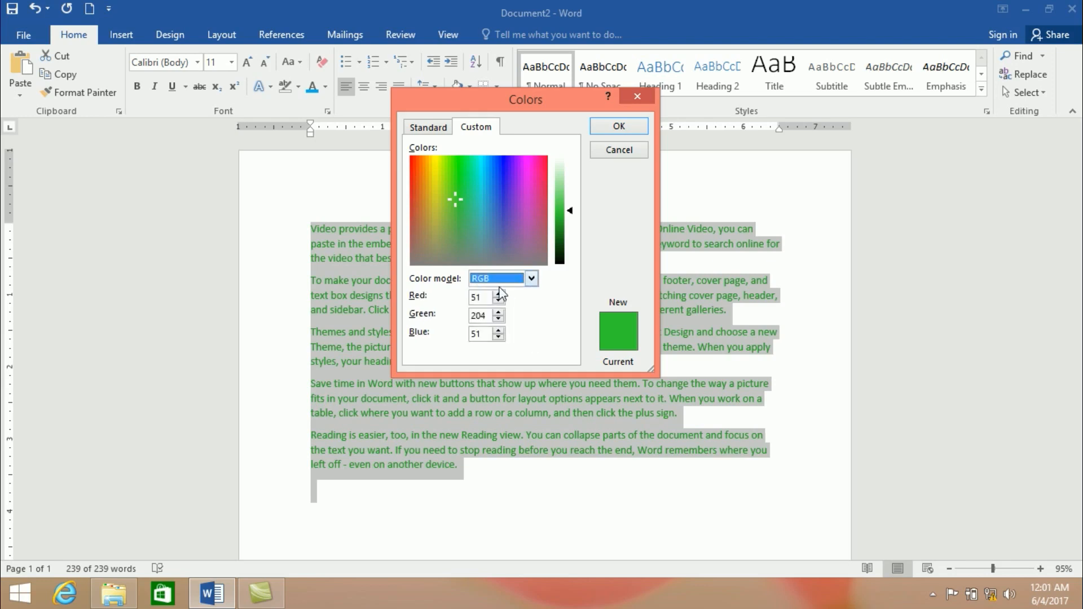
pyautogui.click(499, 319)
pyautogui.click(499, 319)
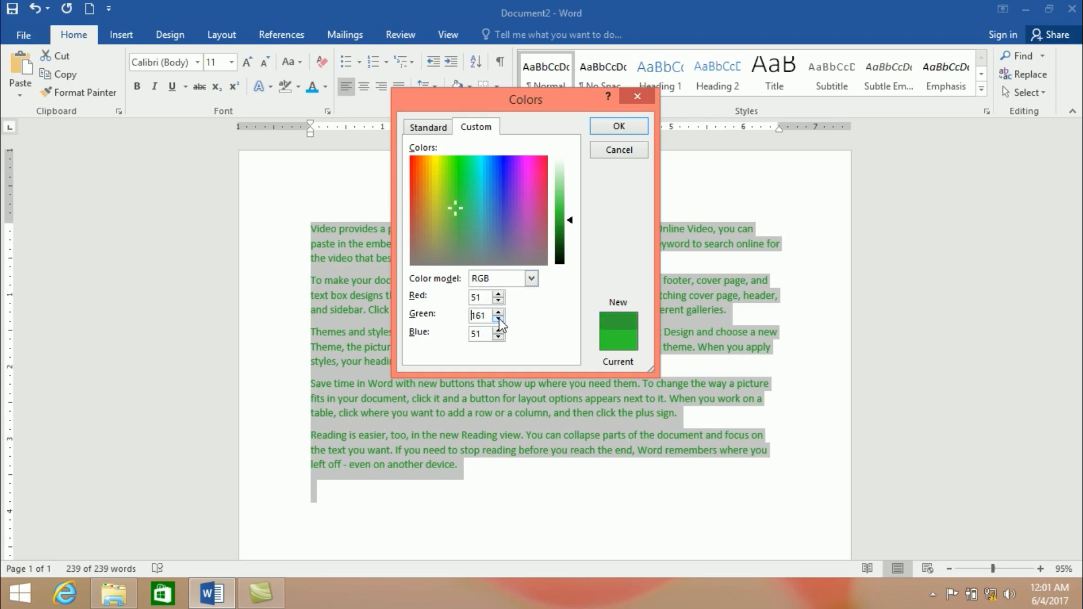
pyautogui.click(498, 294)
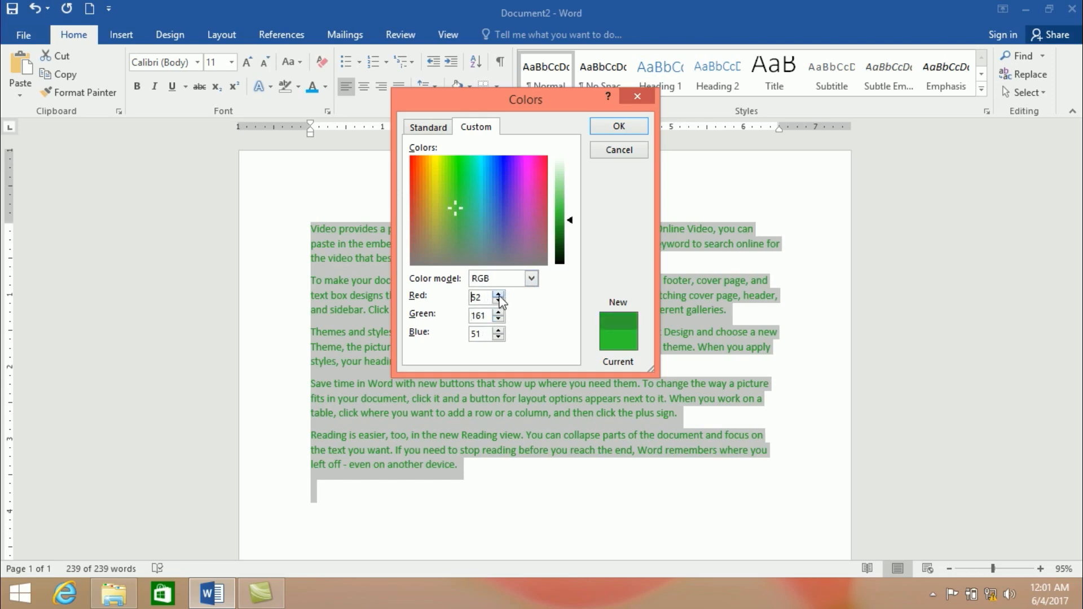
pyautogui.click(498, 331)
pyautogui.click(629, 133)
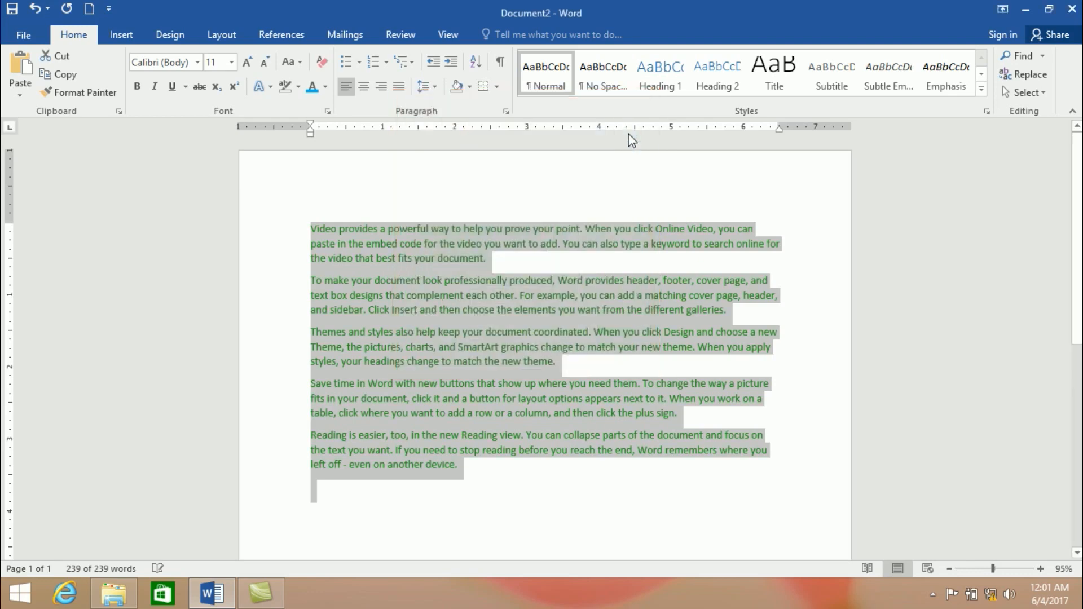
# Step: Apply the dark gradient variation that runs from green on the left to dark green on the right to all the sample text
pyautogui.click(540, 383)
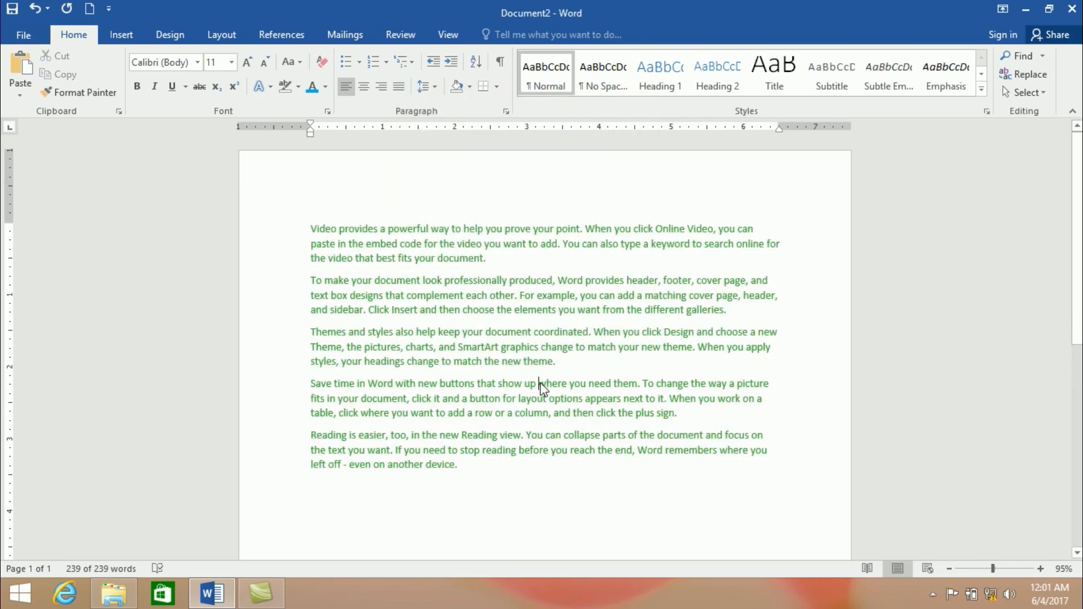
pyautogui.hotkey('ctrl', 'a')
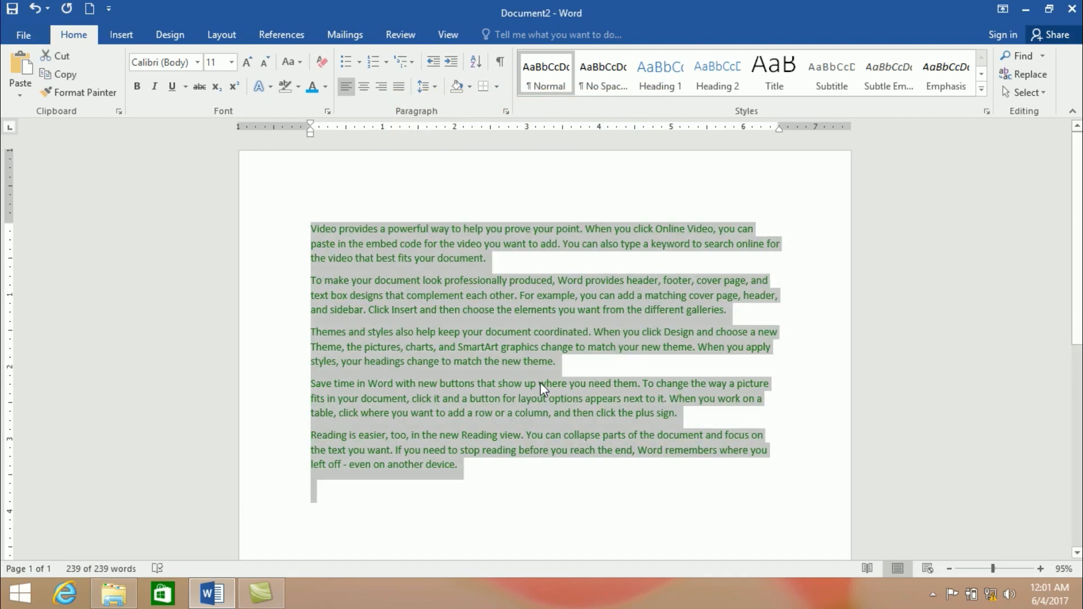
pyautogui.click(324, 89)
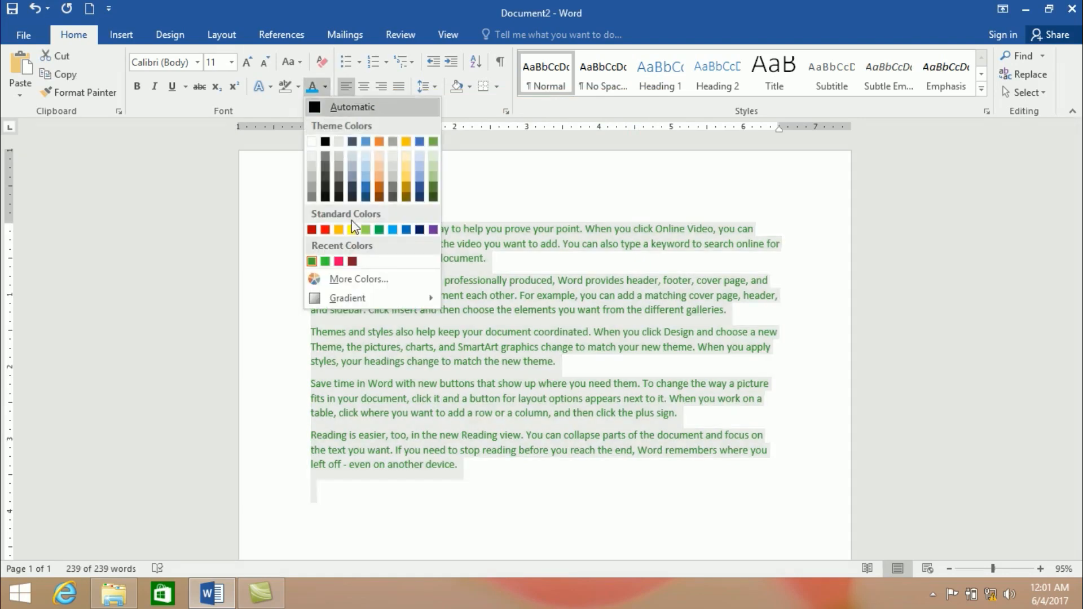
pyautogui.moveTo(368, 299)
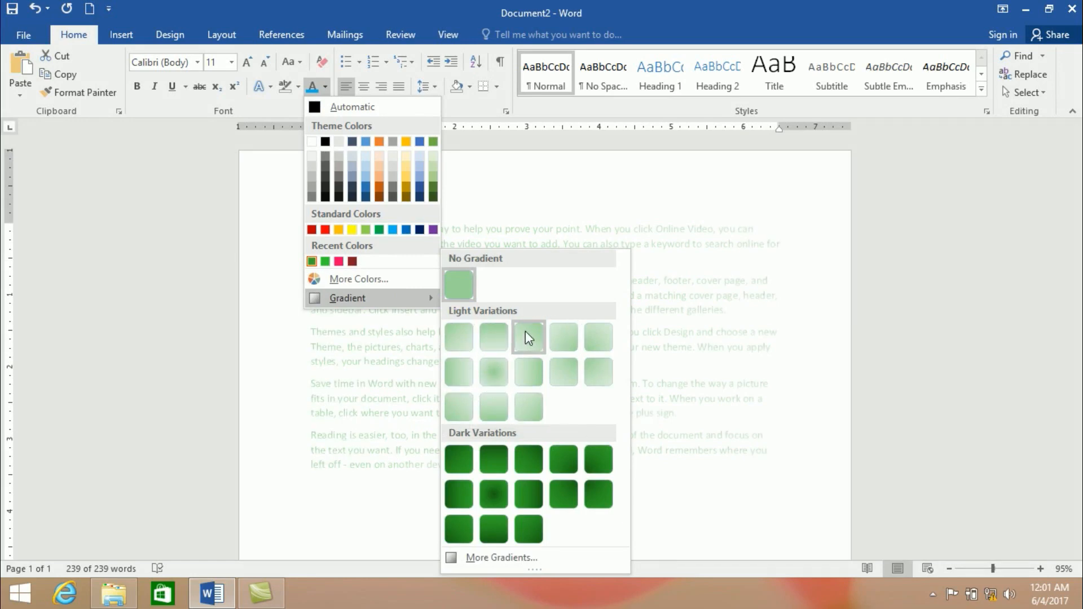
pyautogui.click(527, 495)
pyautogui.click(528, 491)
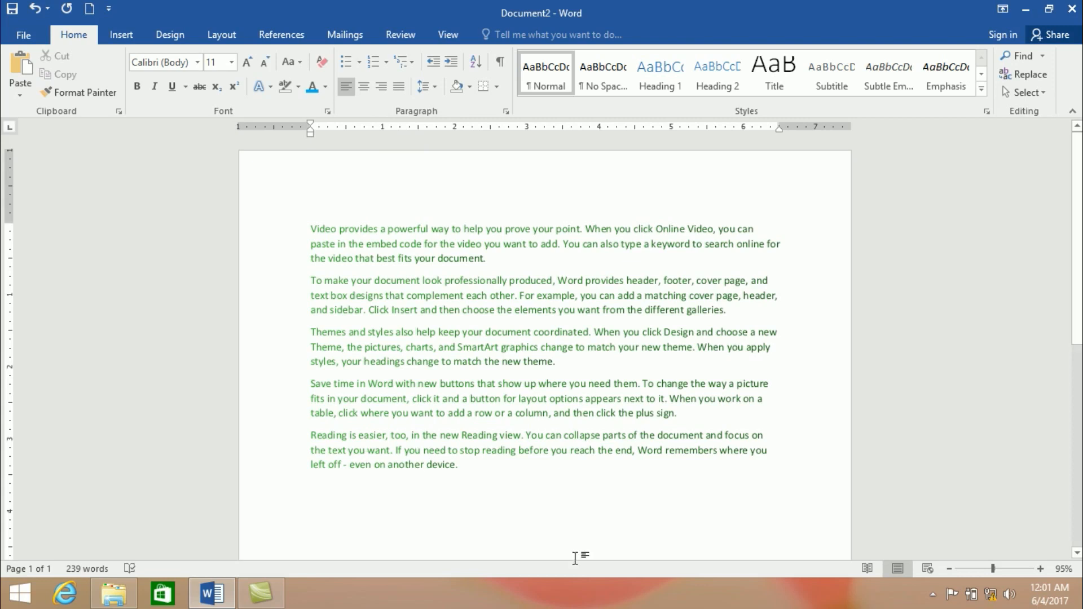
pyautogui.click(936, 595)
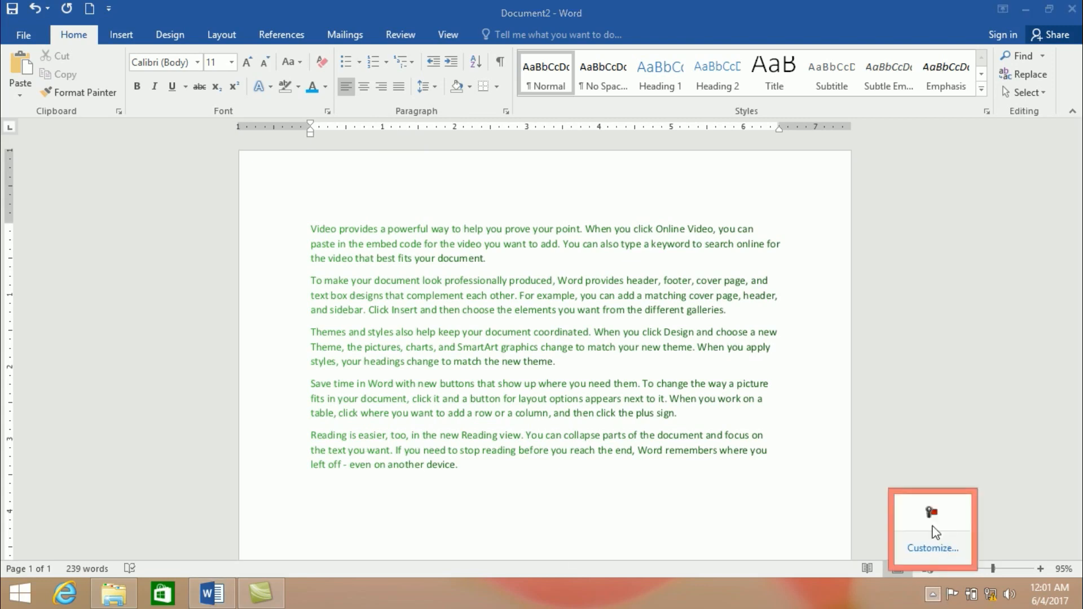
pyautogui.click(931, 511)
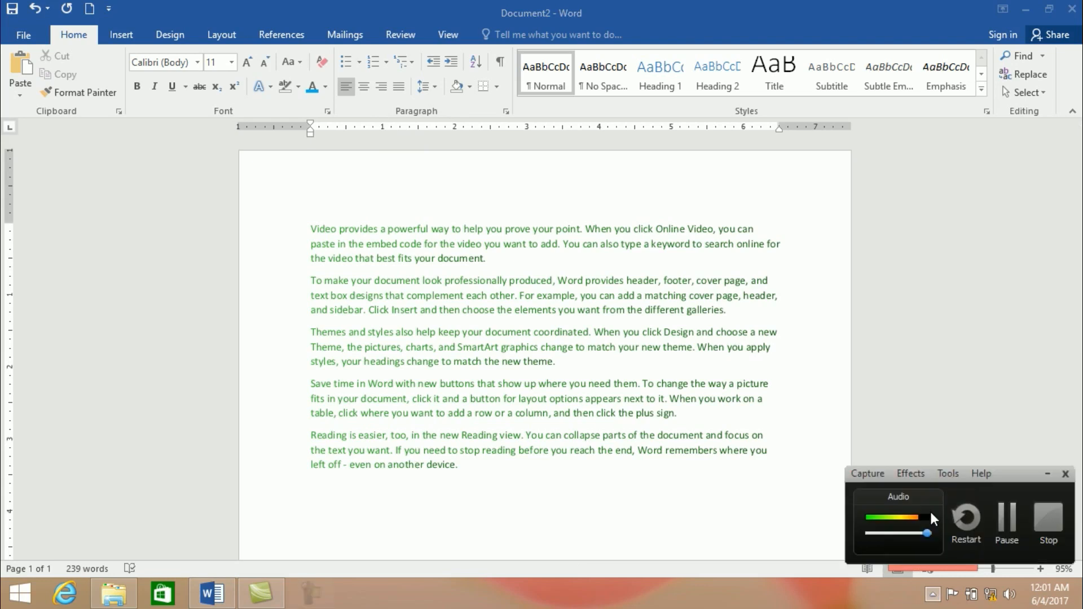
pyautogui.click(1050, 543)
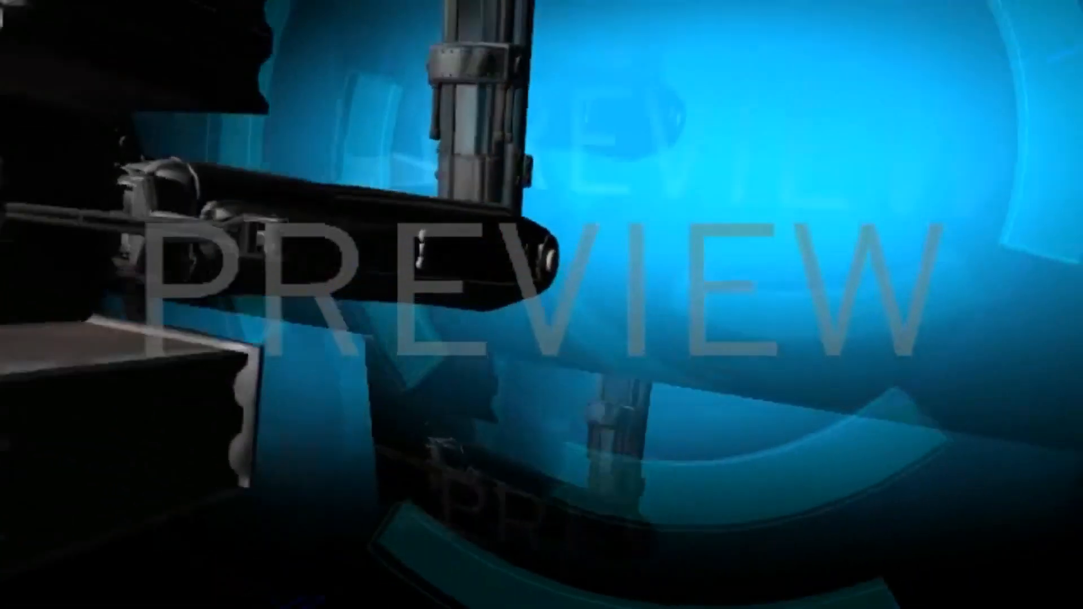